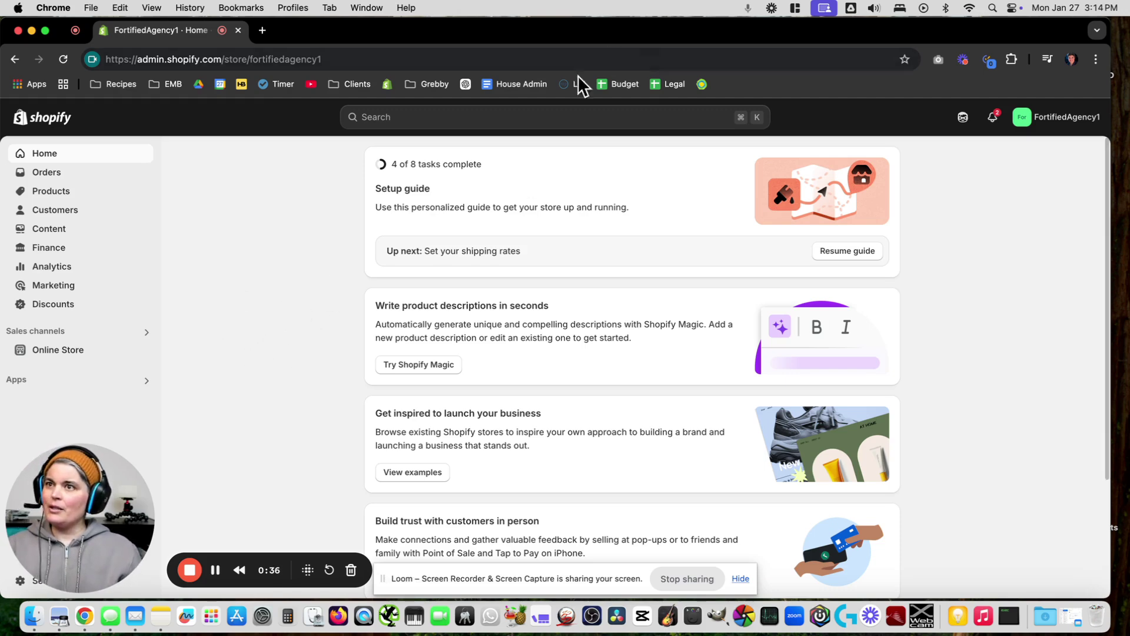
Find Shopify Email among the recommended apps and install it in the store
{"action": "left_click", "coordinate": [398, 119]}
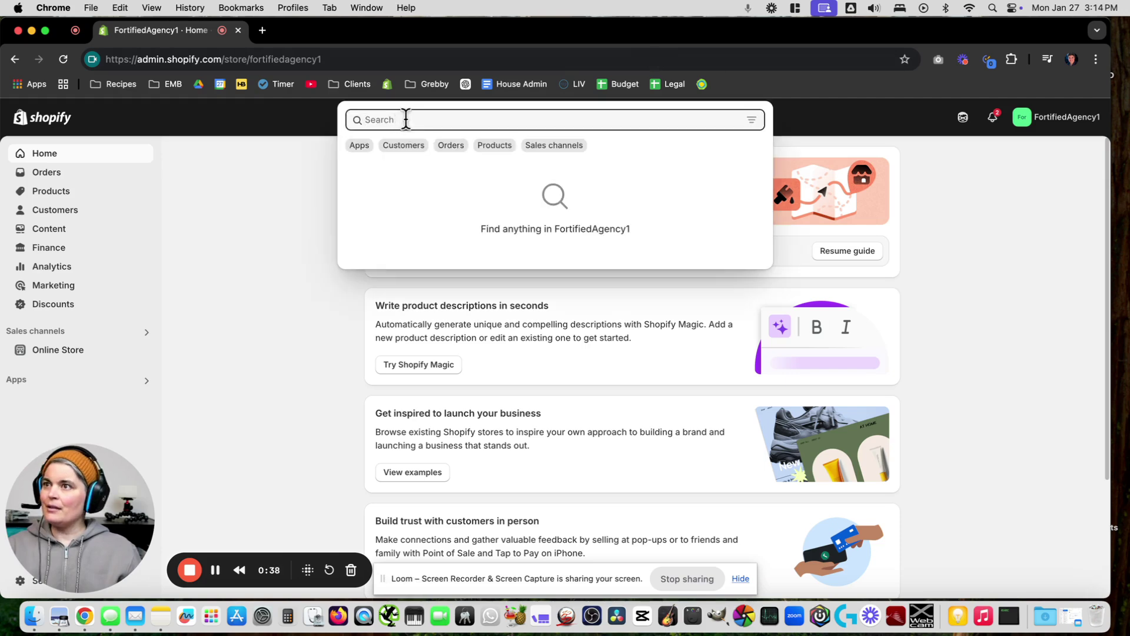
{"action": "left_click", "coordinate": [359, 145]}
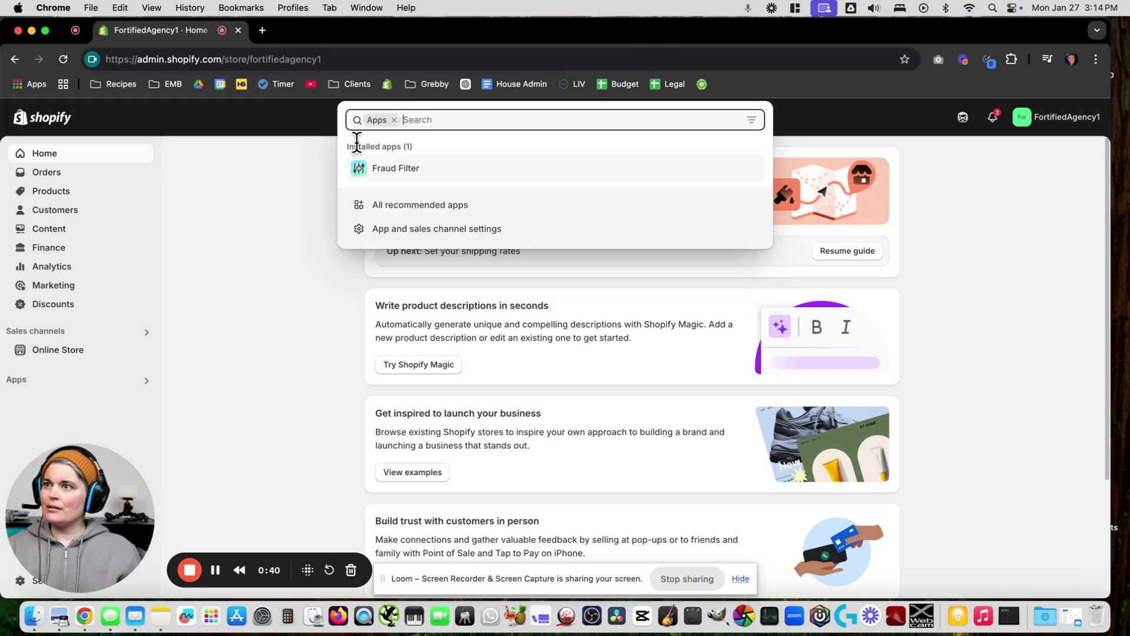
{"action": "left_click", "coordinate": [434, 206]}
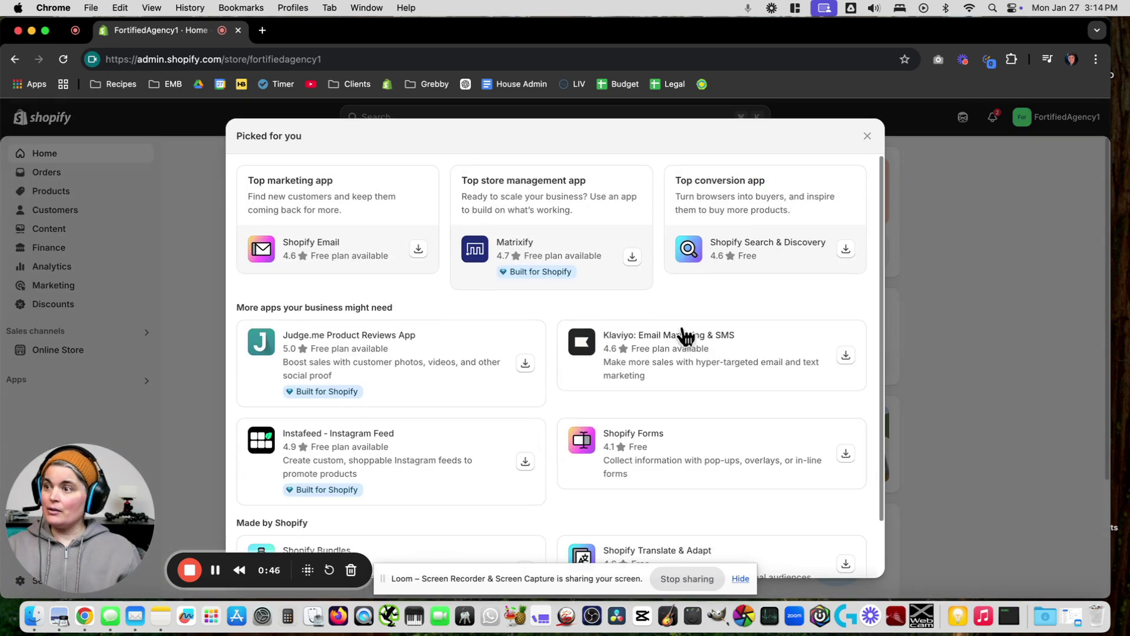
{"action": "scroll", "coordinate": [557, 448], "scroll_direction": "down", "scroll_amount": 2}
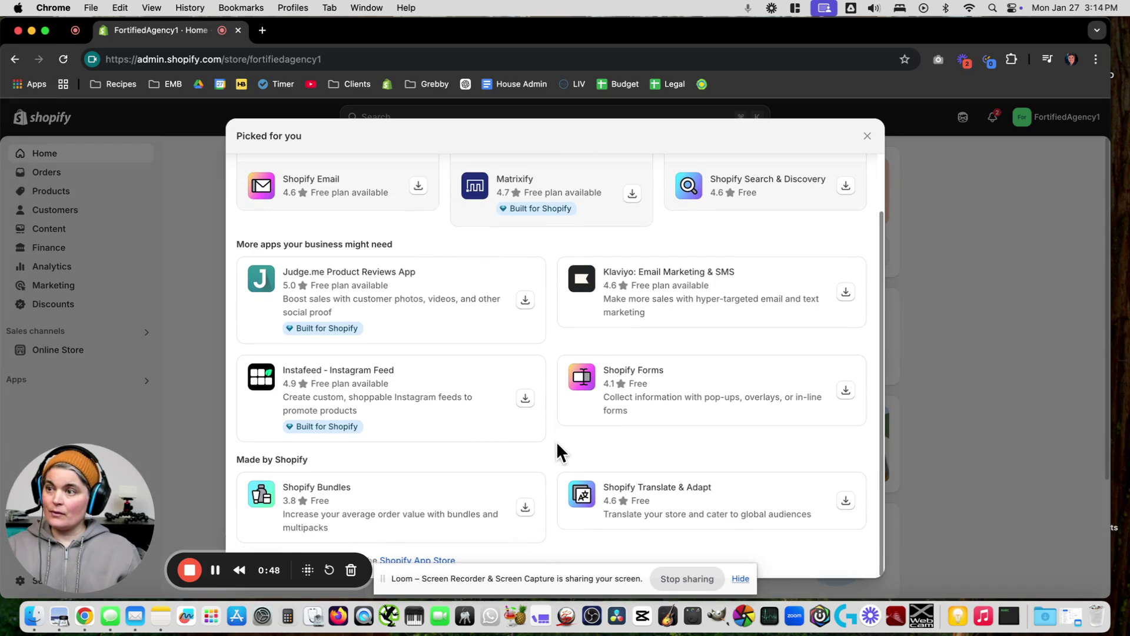
{"action": "scroll", "coordinate": [557, 445], "scroll_direction": "up", "scroll_amount": 2}
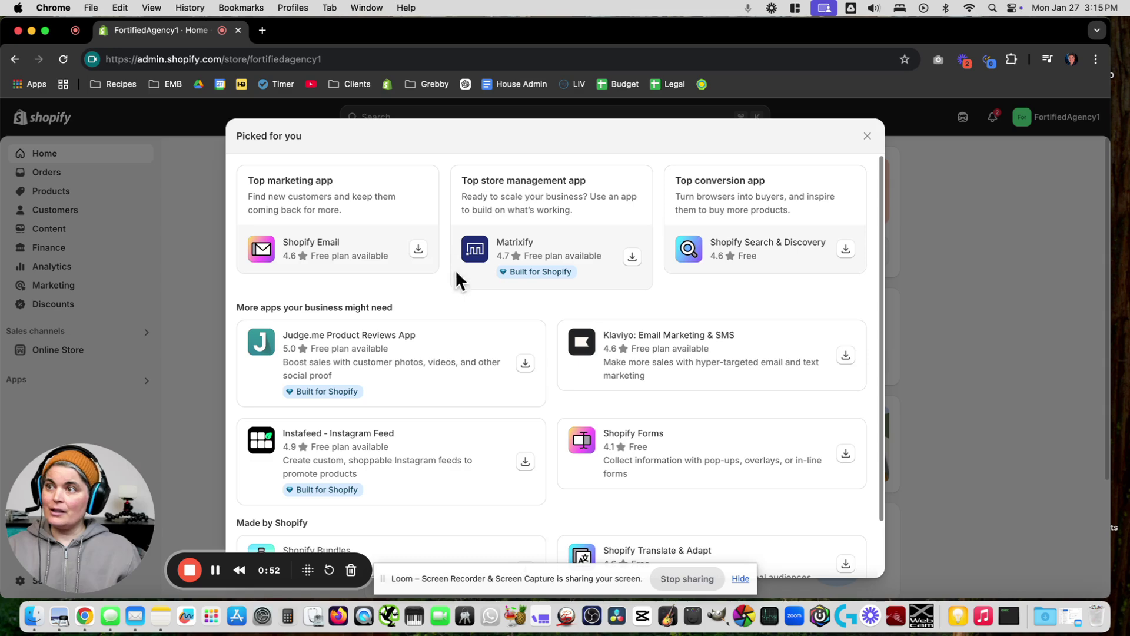
{"action": "left_click", "coordinate": [418, 251]}
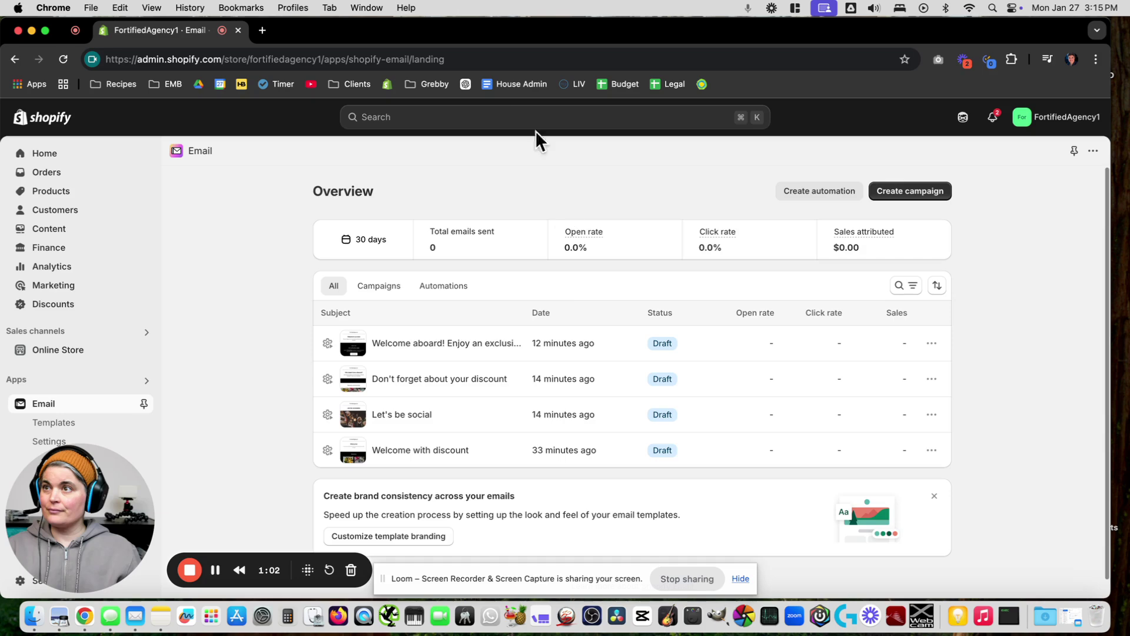
Reopen the recommended apps and install Shopify Forms
{"action": "left_click", "coordinate": [494, 120]}
{"action": "left_click", "coordinate": [360, 145]}
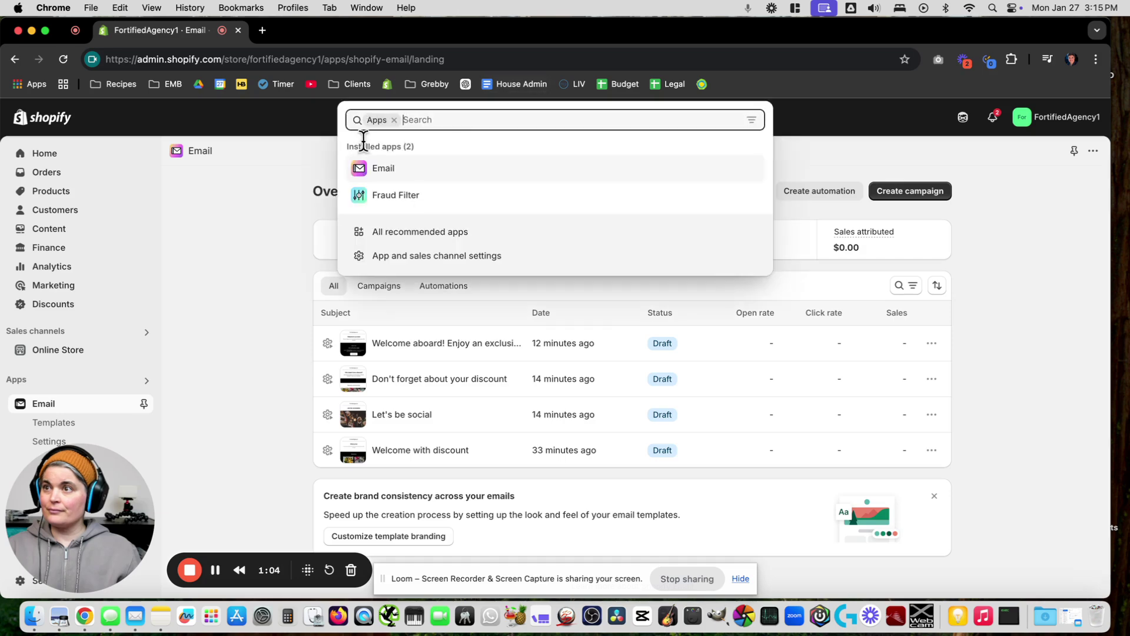
{"action": "left_click", "coordinate": [465, 234]}
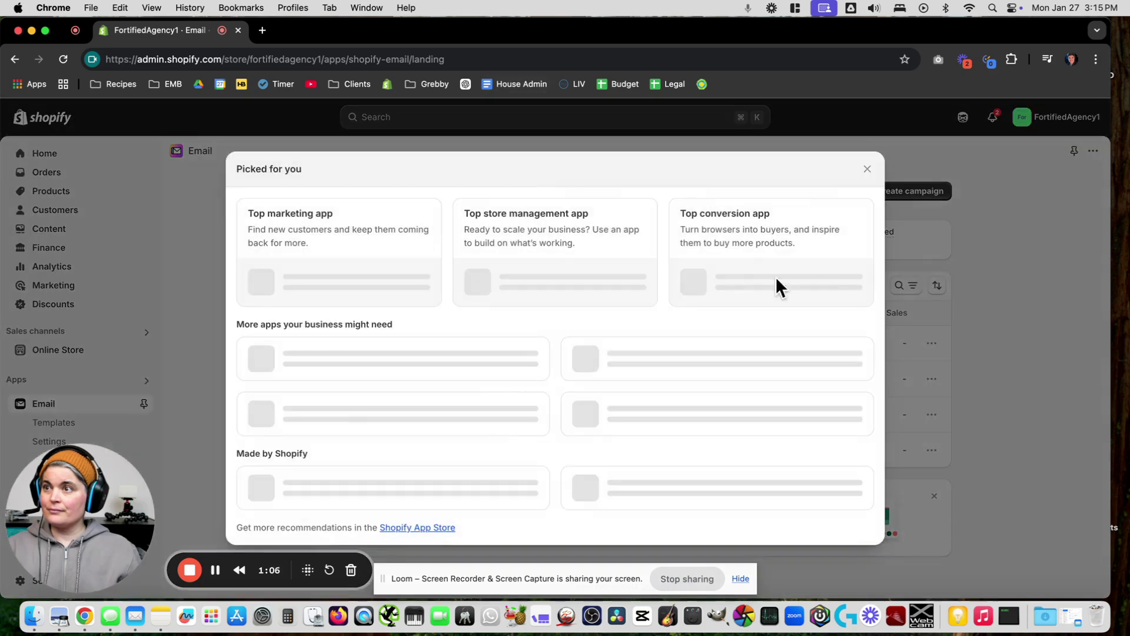
{"action": "scroll", "coordinate": [464, 474], "scroll_direction": "down", "scroll_amount": 2}
{"action": "left_click", "coordinate": [525, 424]}
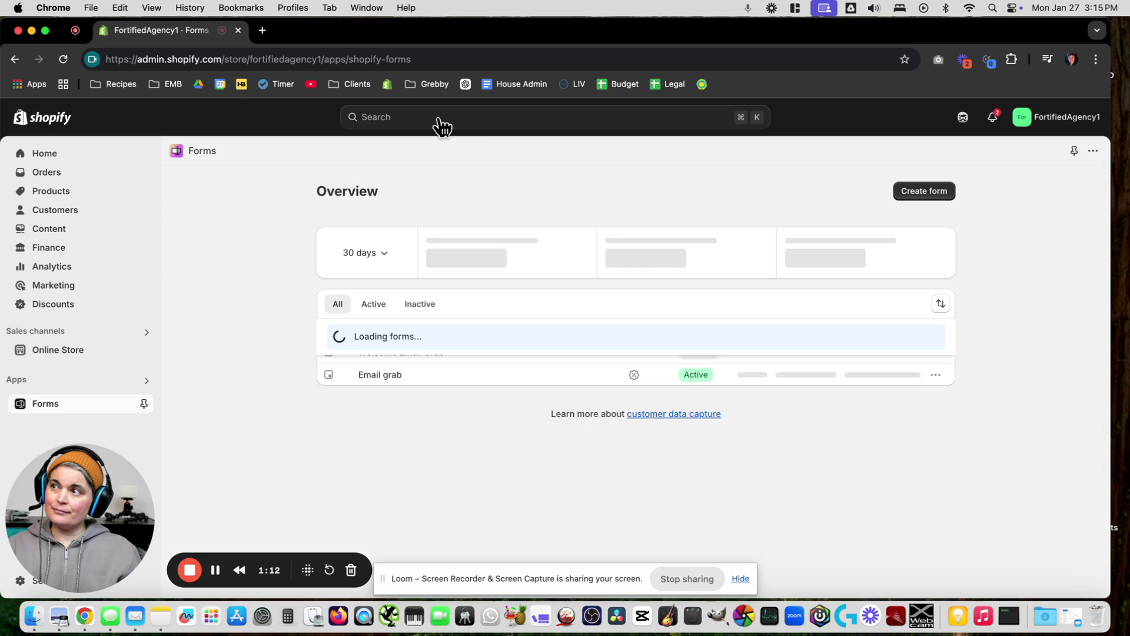
Look through the recommended apps for Shopify Flow and continue to the Shopify App Store
{"action": "left_click", "coordinate": [446, 118]}
{"action": "left_click", "coordinate": [359, 145]}
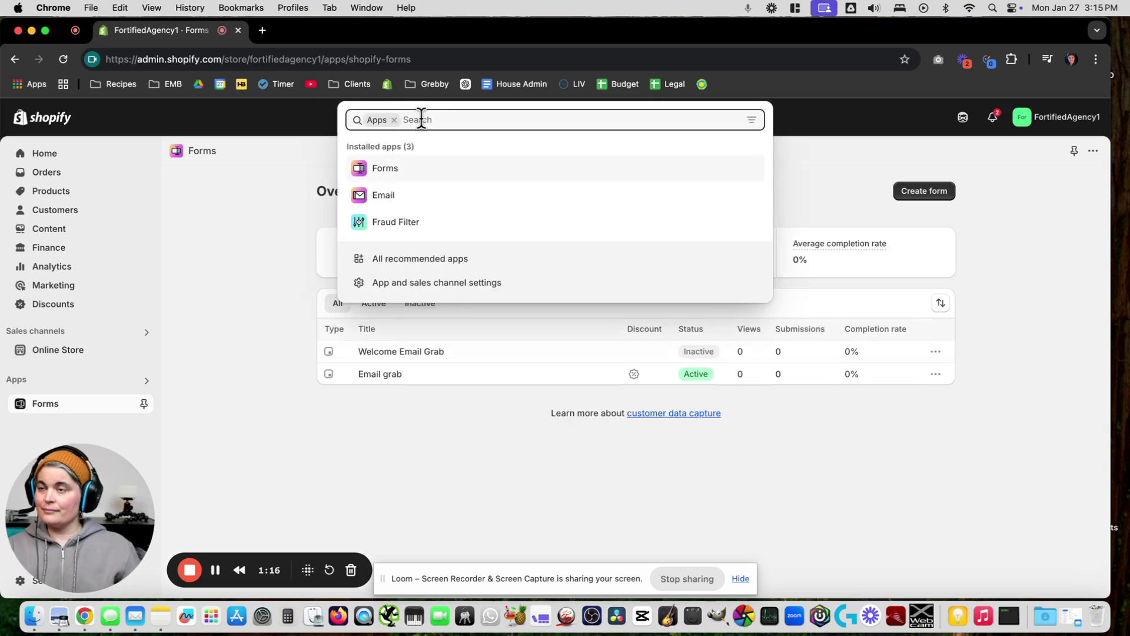
{"action": "left_click", "coordinate": [434, 266]}
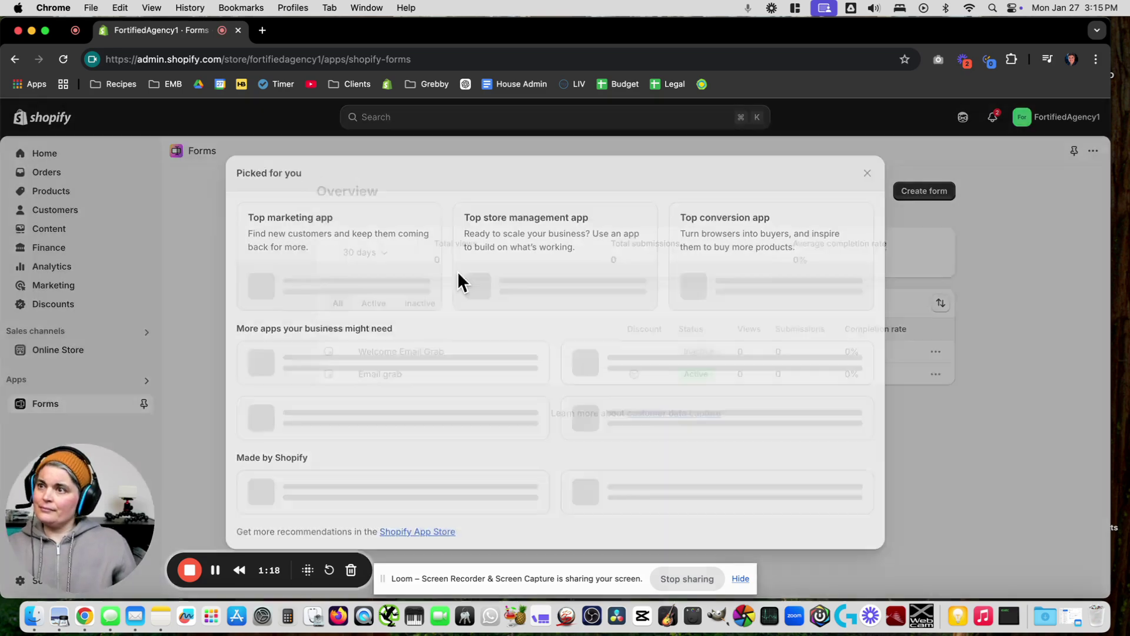
{"action": "scroll", "coordinate": [552, 429], "scroll_direction": "down", "scroll_amount": 2}
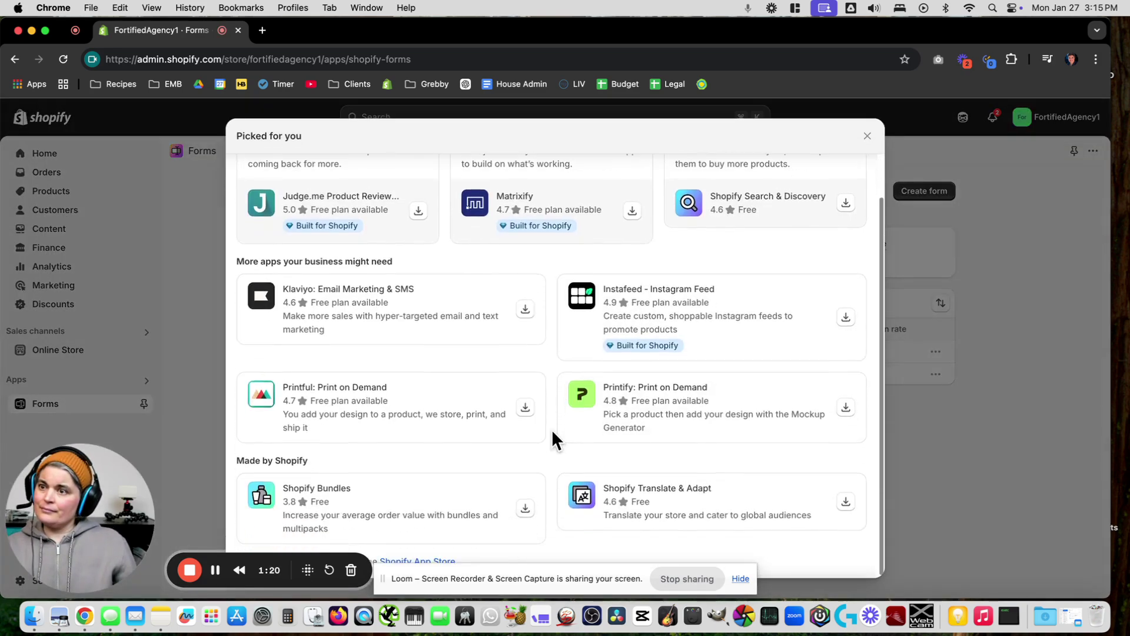
{"action": "scroll", "coordinate": [551, 429], "scroll_direction": "up", "scroll_amount": 2}
{"action": "scroll", "coordinate": [529, 400], "scroll_direction": "down", "scroll_amount": 2}
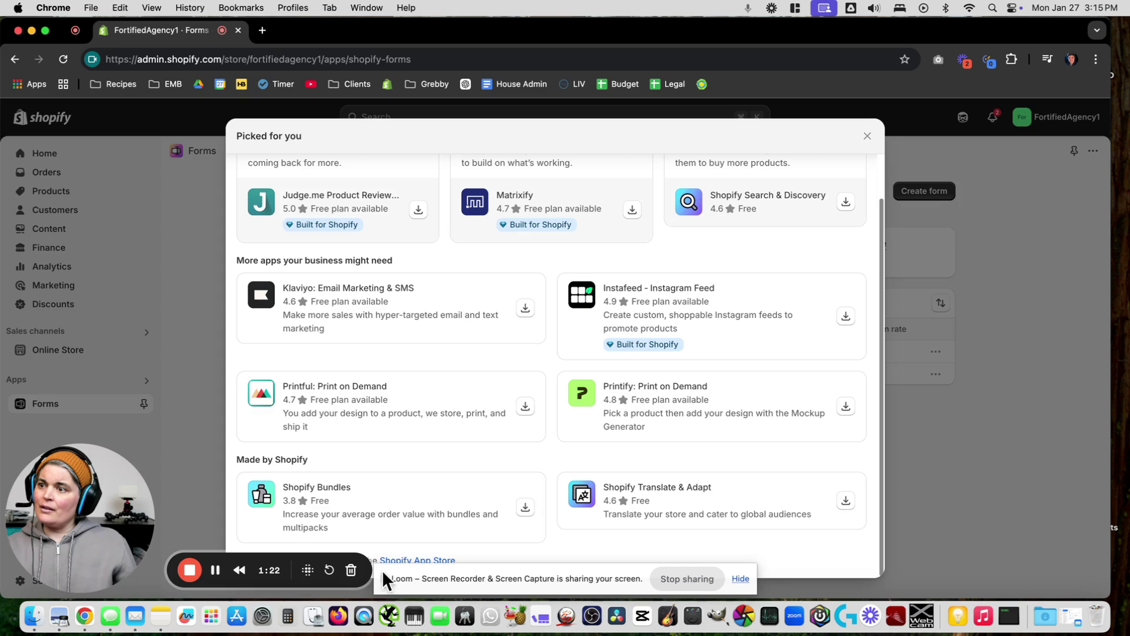
{"action": "left_click", "coordinate": [406, 560]}
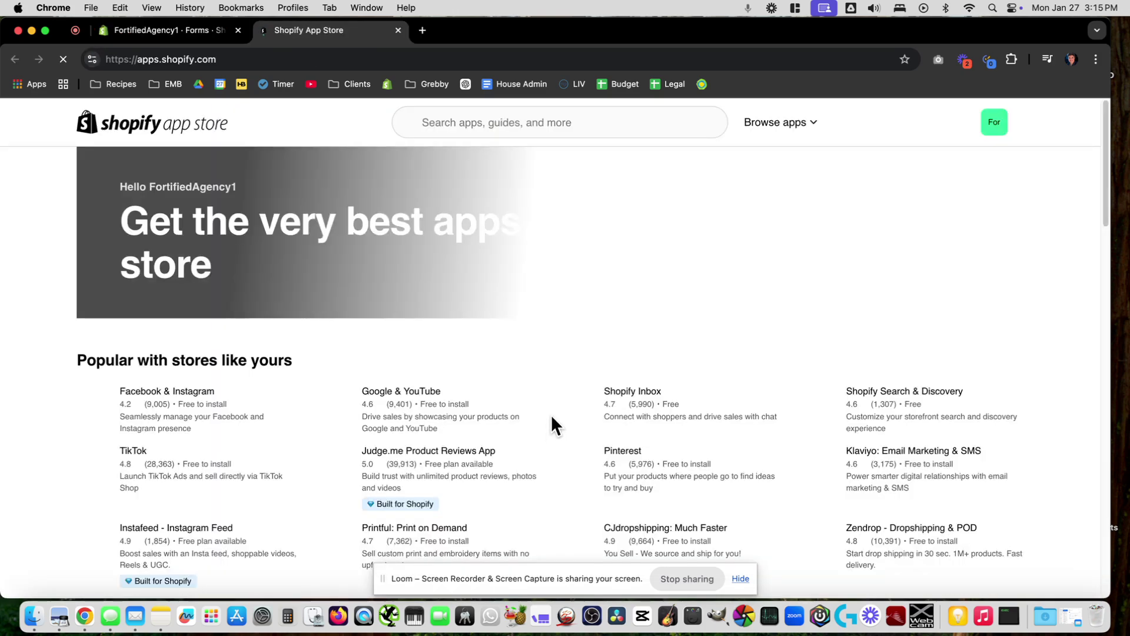
Search the app store for "flow" and install Shopify Flow from its app page
{"action": "left_click", "coordinate": [585, 123]}
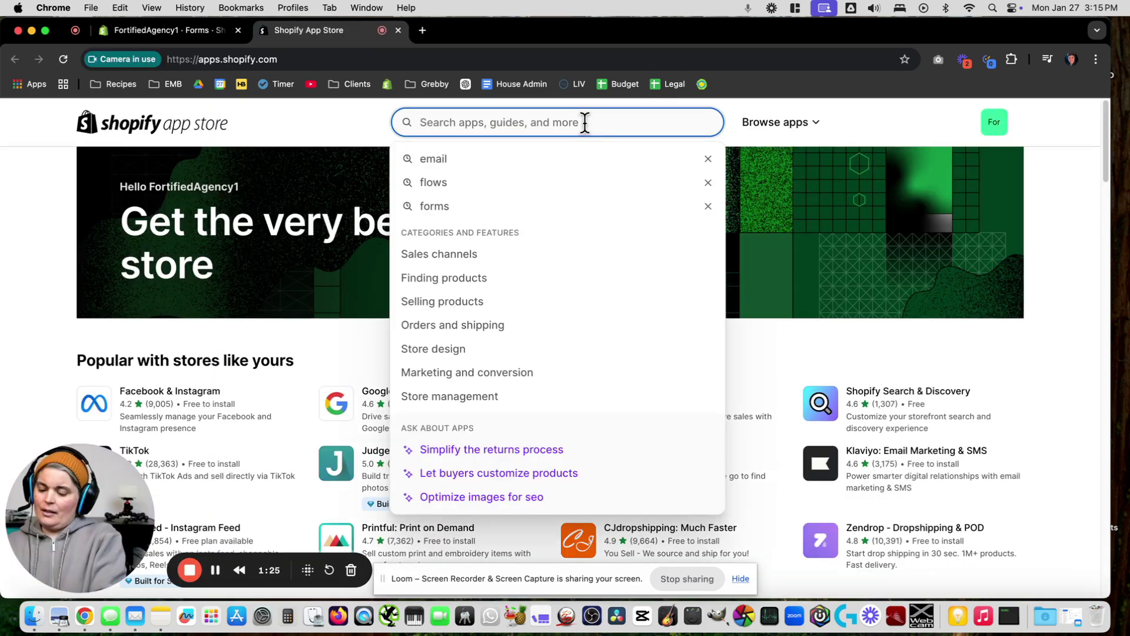
{"action": "type", "text": "flow"}
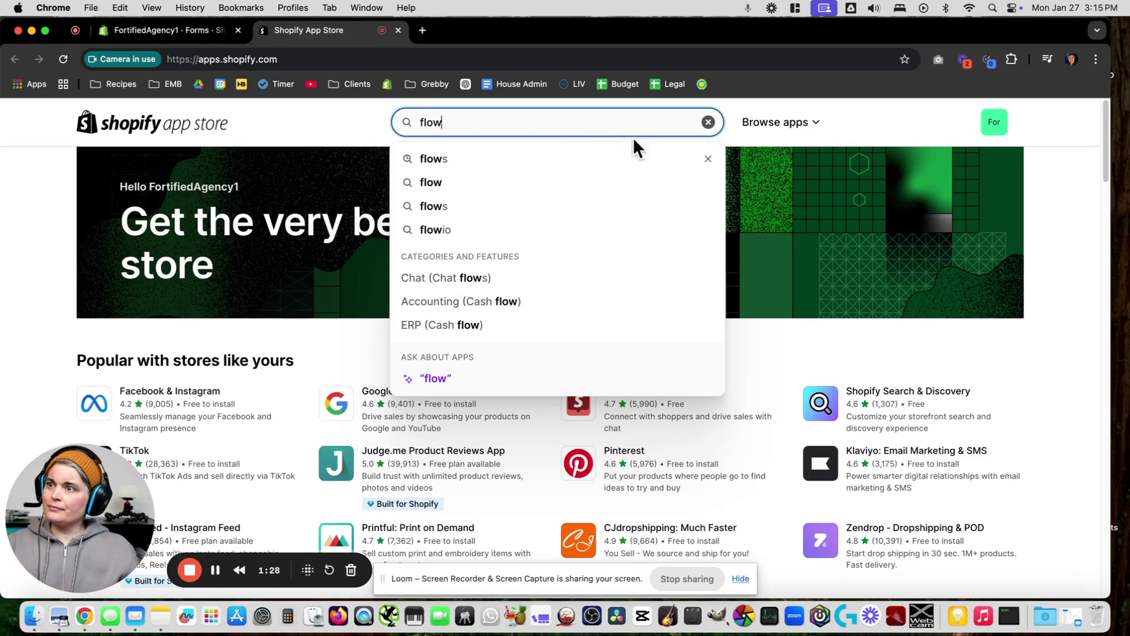
{"action": "left_click", "coordinate": [430, 184]}
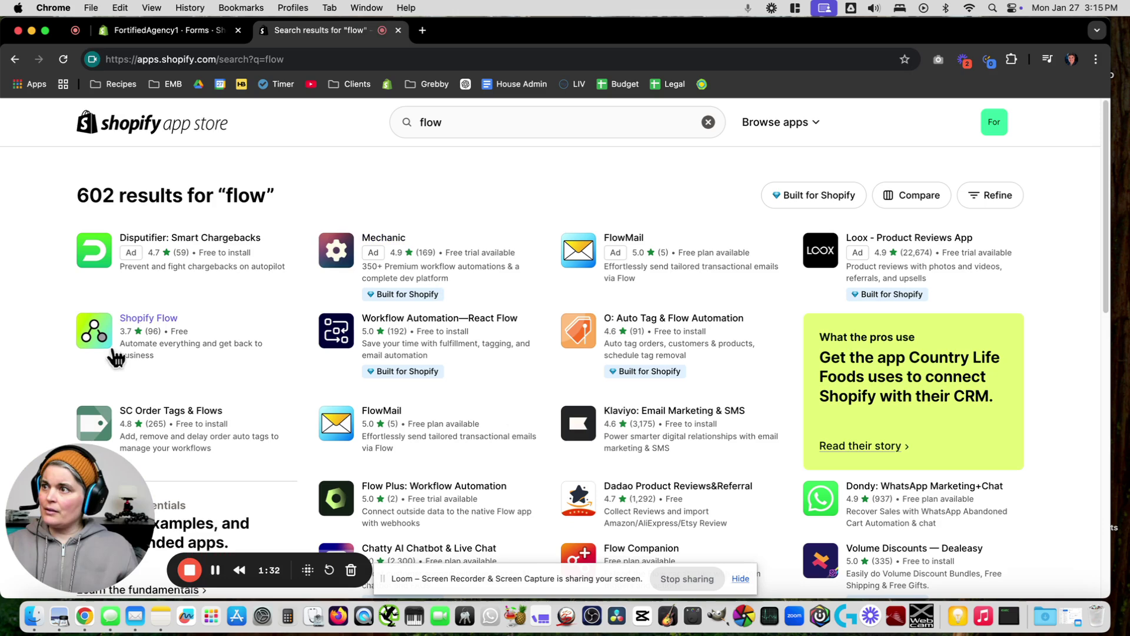
{"action": "left_click", "coordinate": [142, 327]}
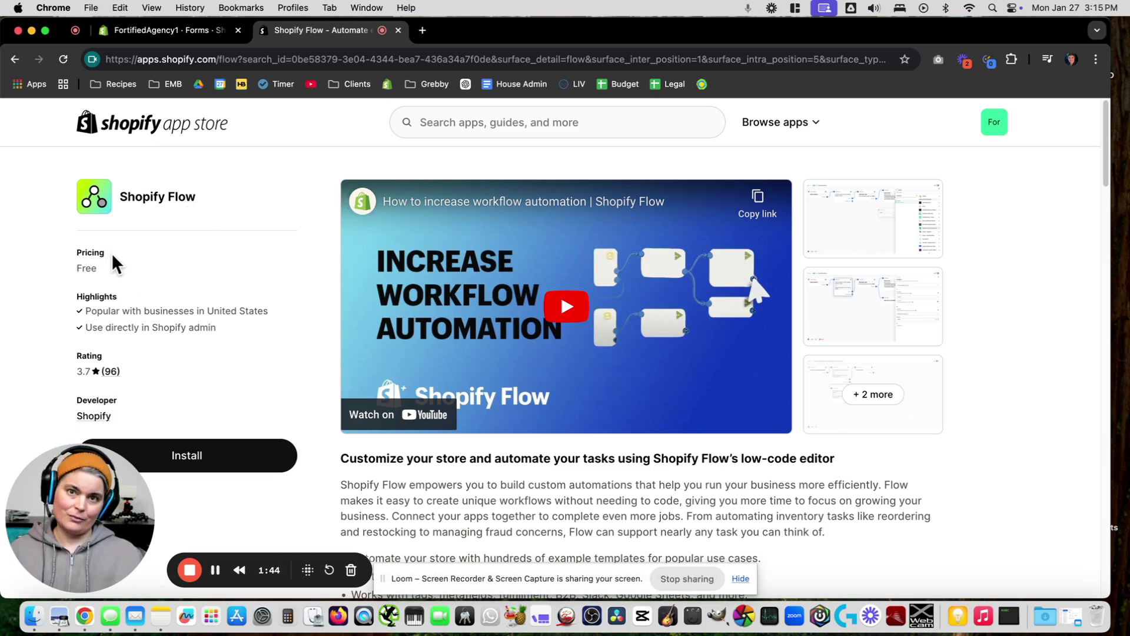
{"action": "left_click", "coordinate": [247, 448]}
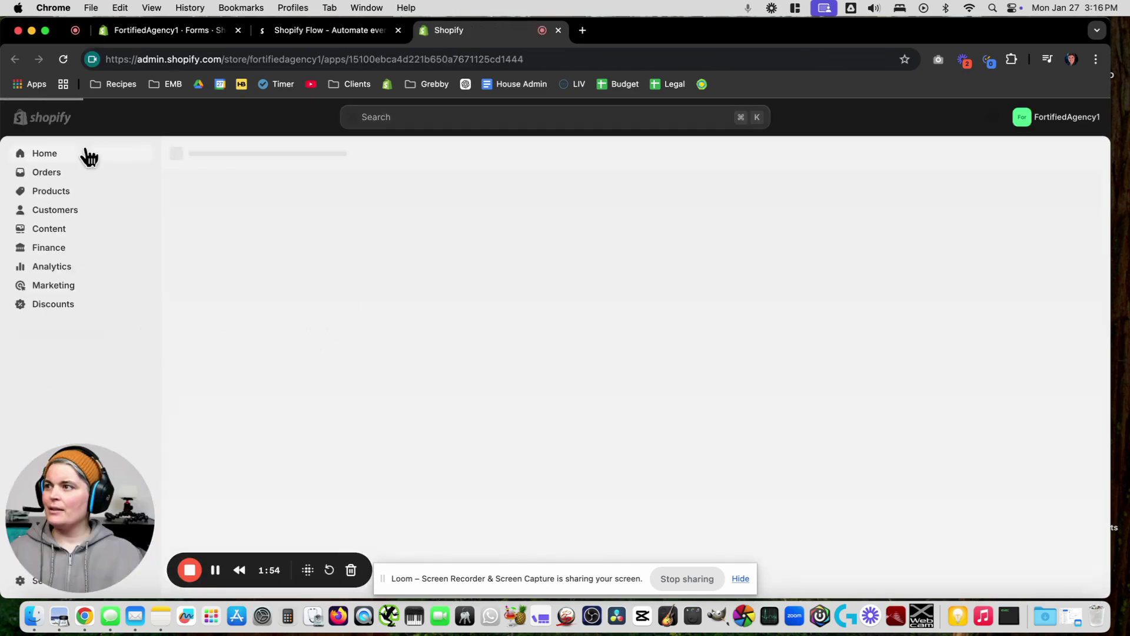
Open the installed Forms app and create a popup form named "Welcome Email Series"
{"action": "left_click", "coordinate": [59, 380]}
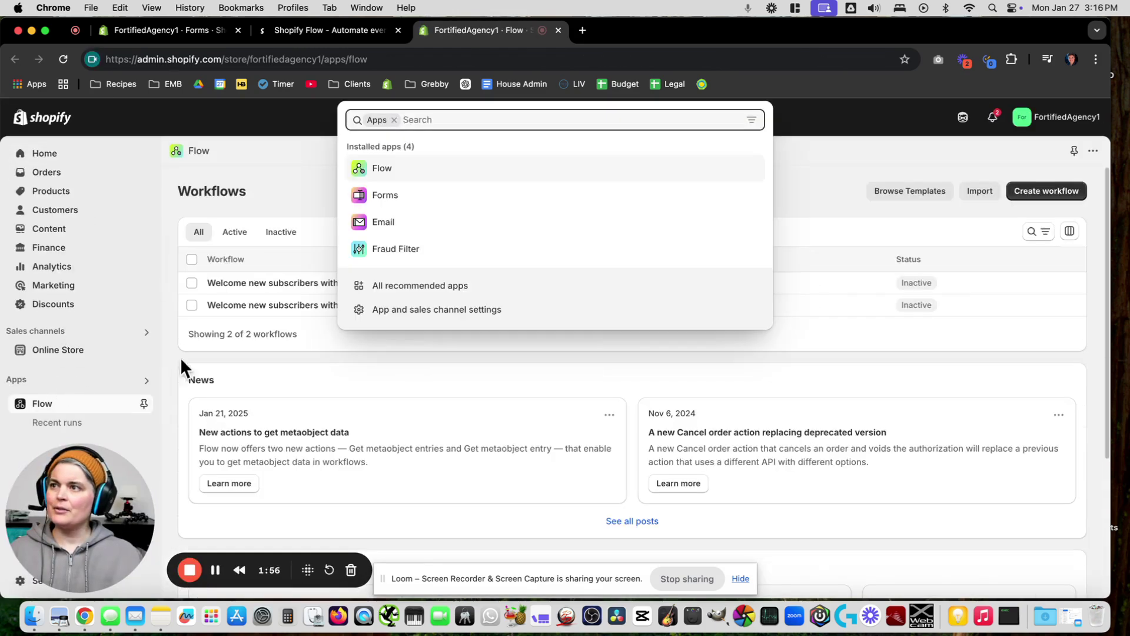
{"action": "left_click", "coordinate": [417, 195]}
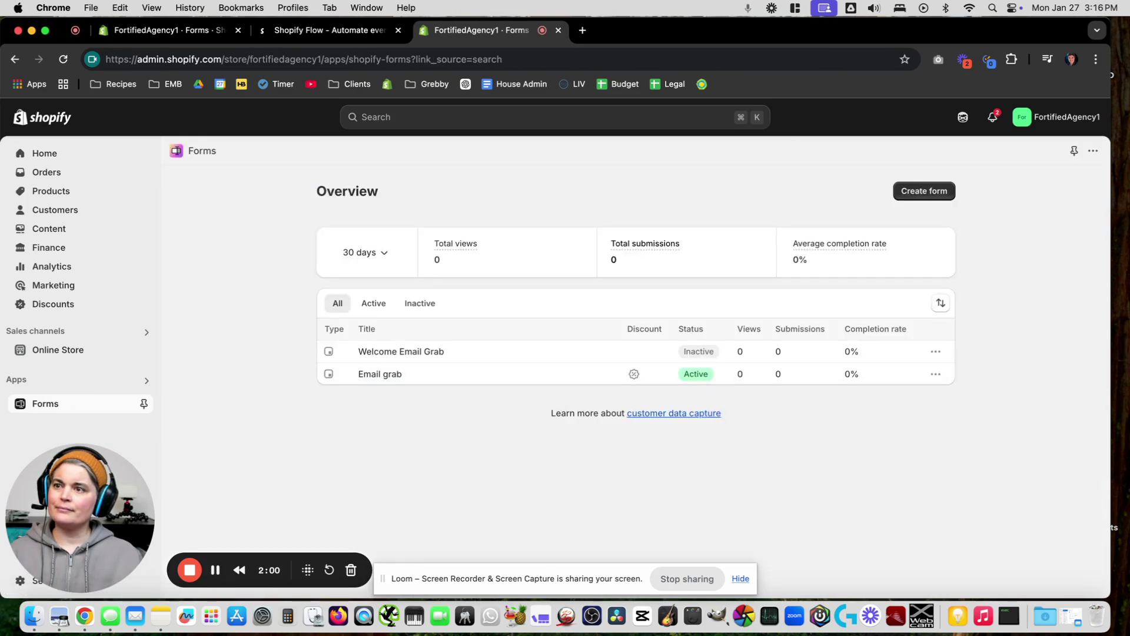
{"action": "left_click", "coordinate": [918, 193]}
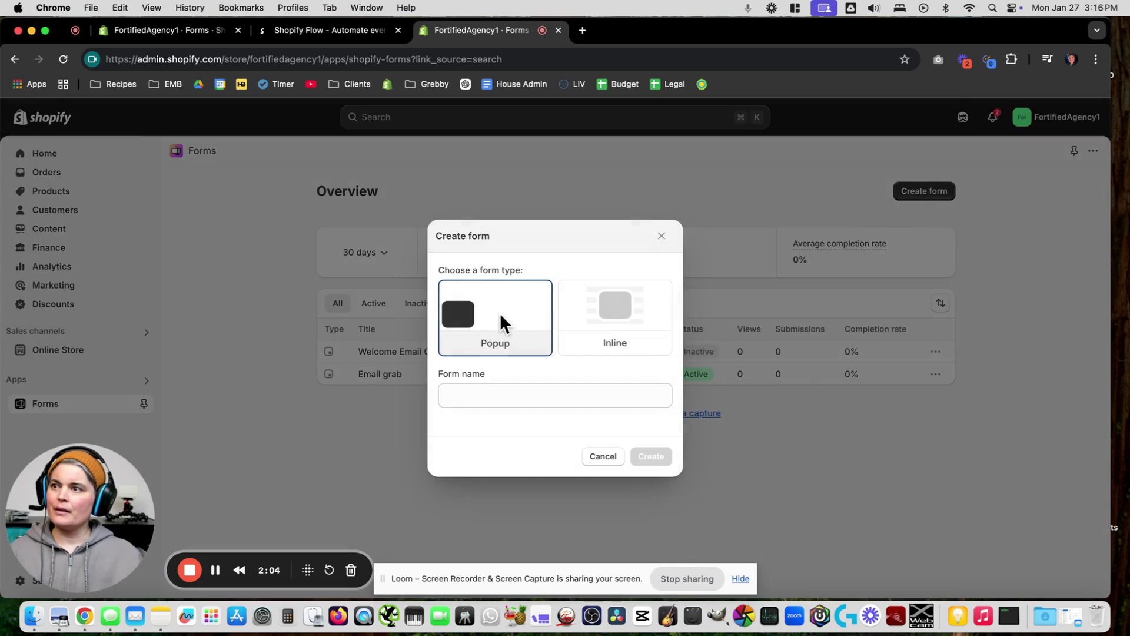
{"action": "left_click", "coordinate": [478, 393]}
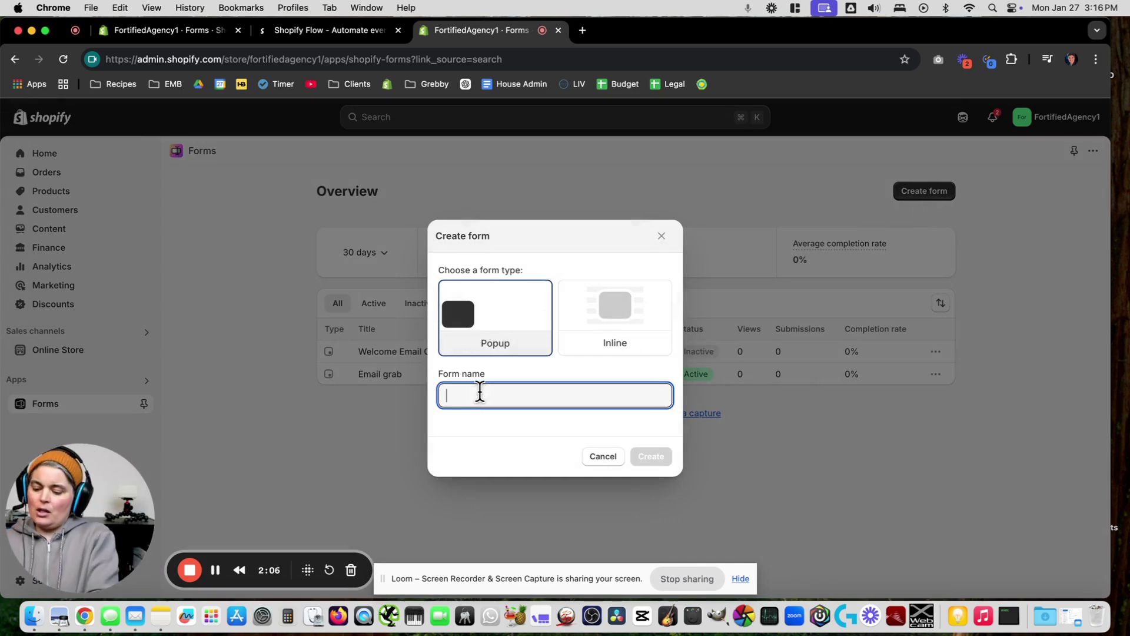
{"action": "type", "text": "Welcome Email Series"}
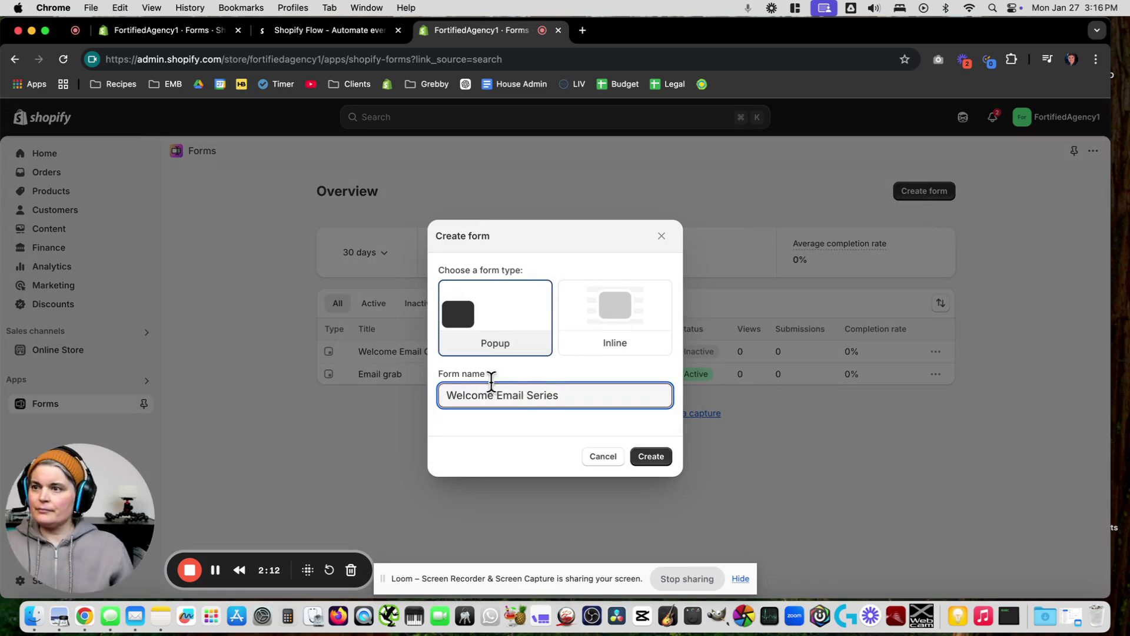
{"action": "left_click", "coordinate": [646, 454]}
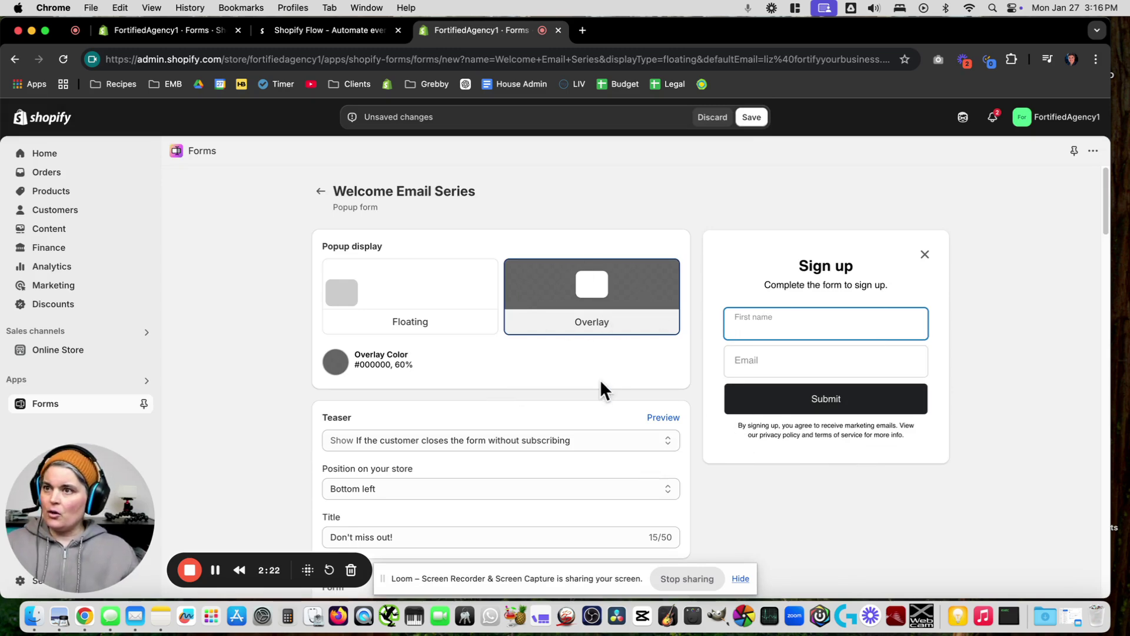
Preview the popup's closed-state teaser and its sign-up form, switching between the two by closing and reopening the form
{"action": "scroll", "coordinate": [602, 384], "scroll_direction": "down", "scroll_amount": 5}
{"action": "scroll", "coordinate": [595, 368], "scroll_direction": "up", "scroll_amount": 2}
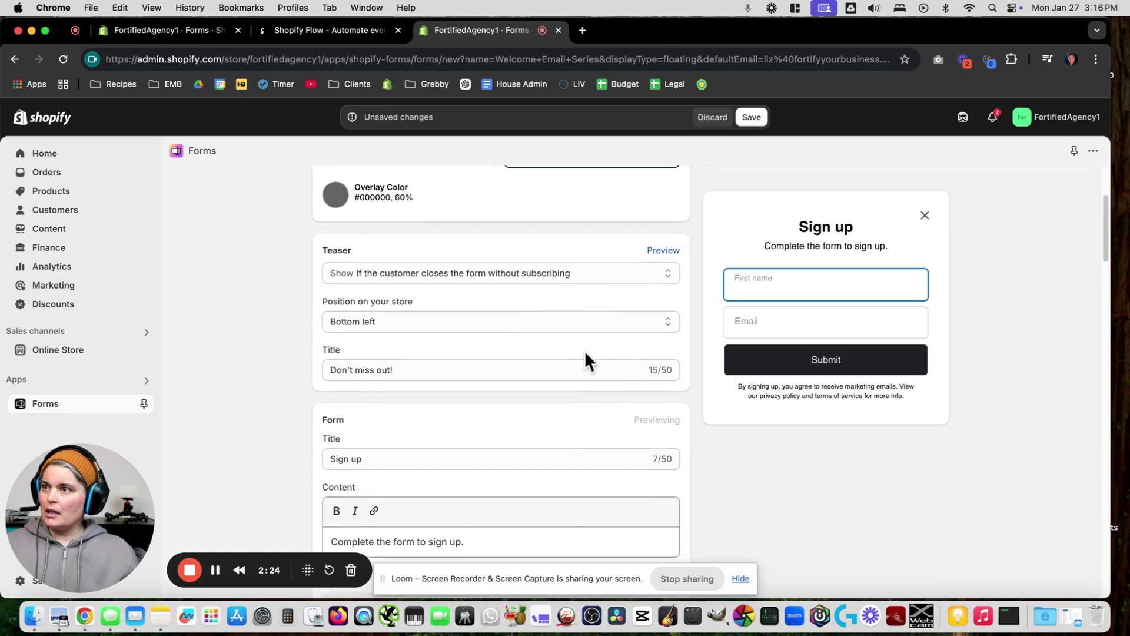
{"action": "left_click", "coordinate": [660, 253]}
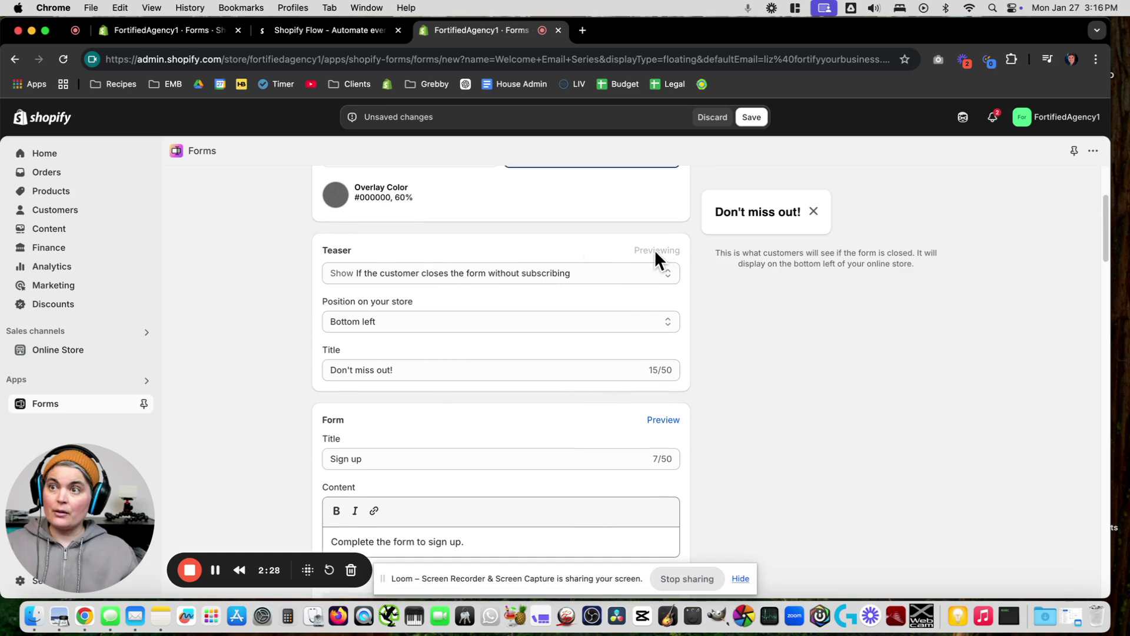
{"action": "scroll", "coordinate": [542, 292], "scroll_direction": "up", "scroll_amount": 3}
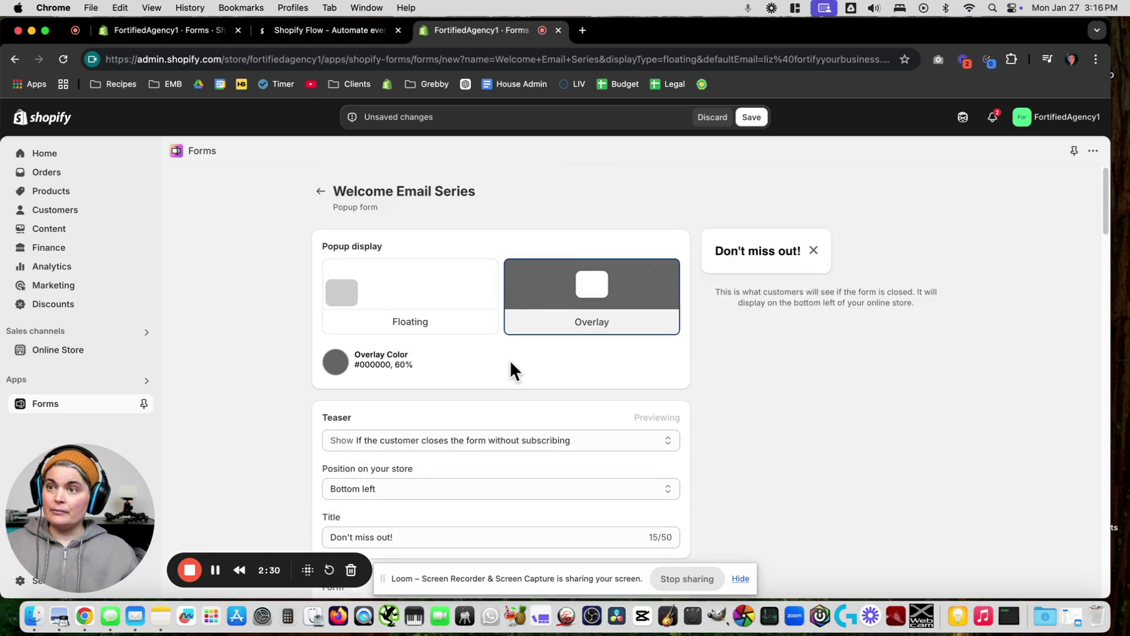
{"action": "scroll", "coordinate": [519, 354], "scroll_direction": "down", "scroll_amount": 6}
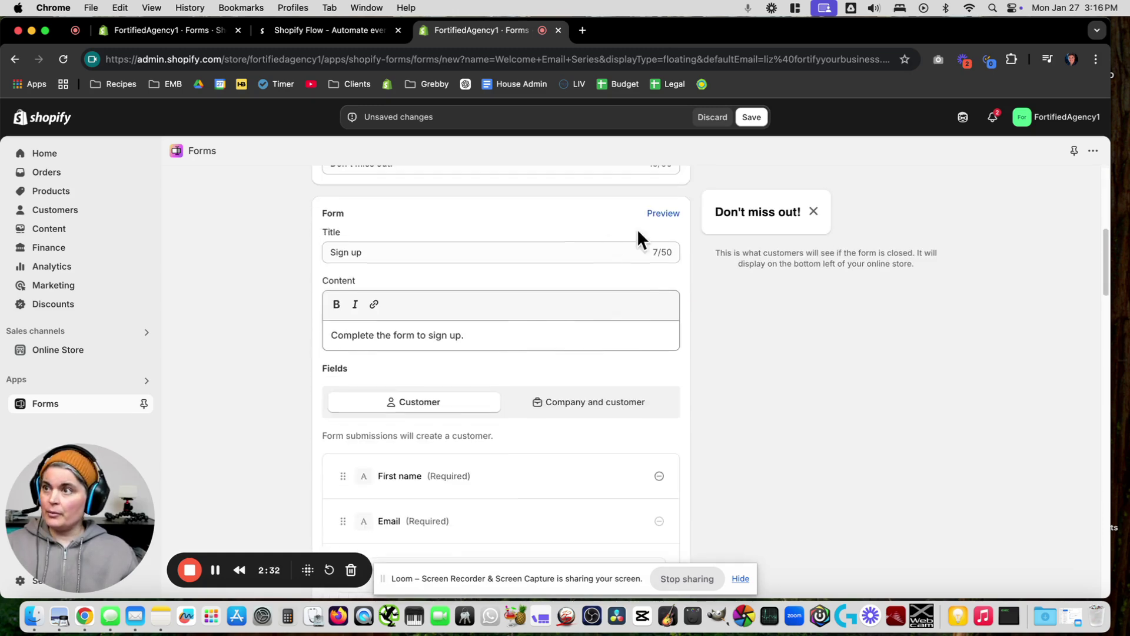
{"action": "left_click", "coordinate": [663, 213]}
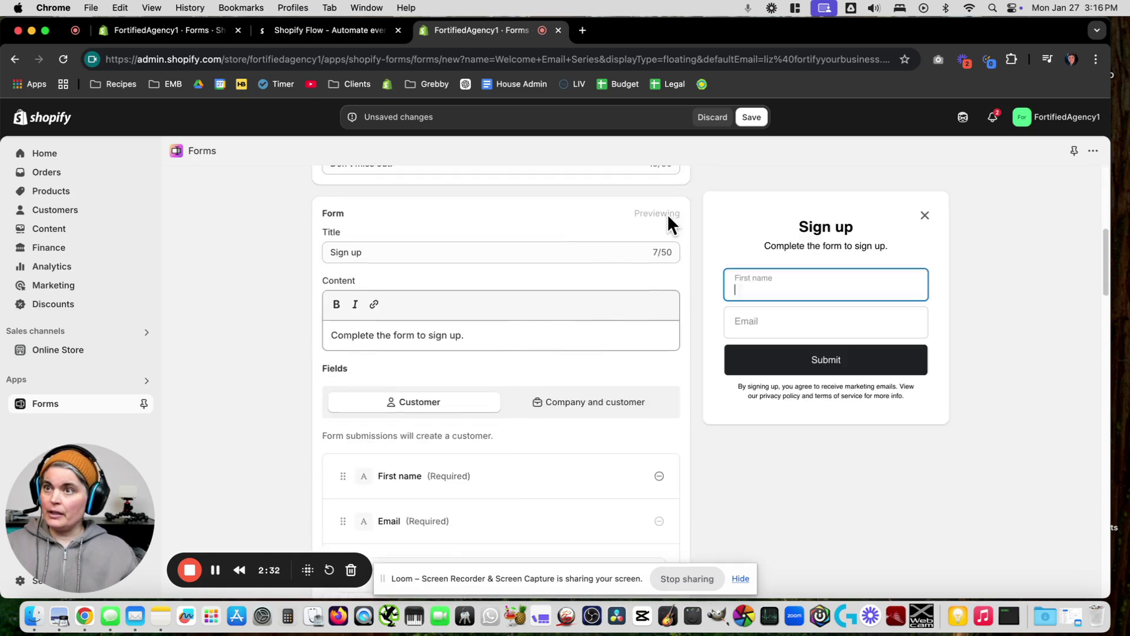
{"action": "left_click", "coordinate": [924, 216]}
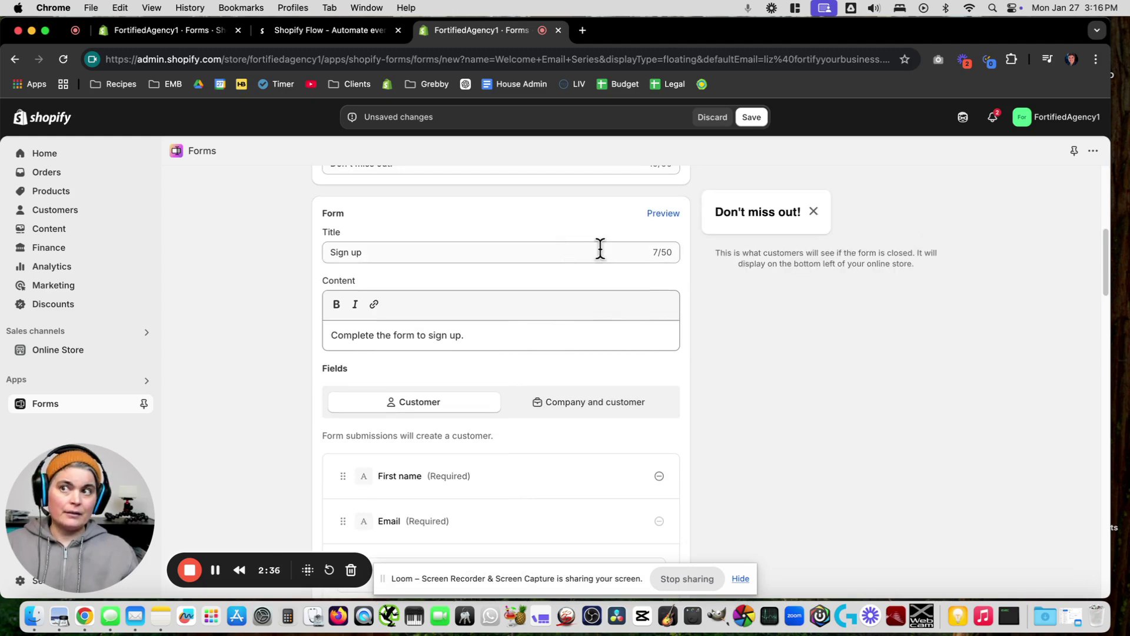
{"action": "left_click", "coordinate": [756, 209]}
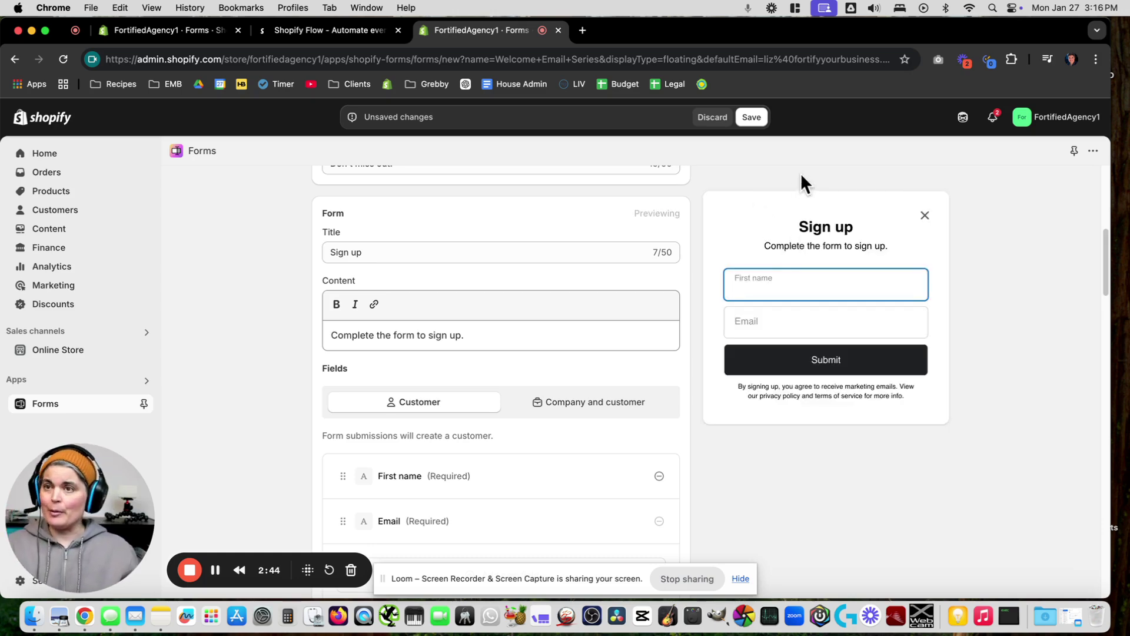
Review the teaser's available positions on the store and keep it at Bottom left
{"action": "scroll", "coordinate": [471, 339], "scroll_direction": "up", "scroll_amount": 10}
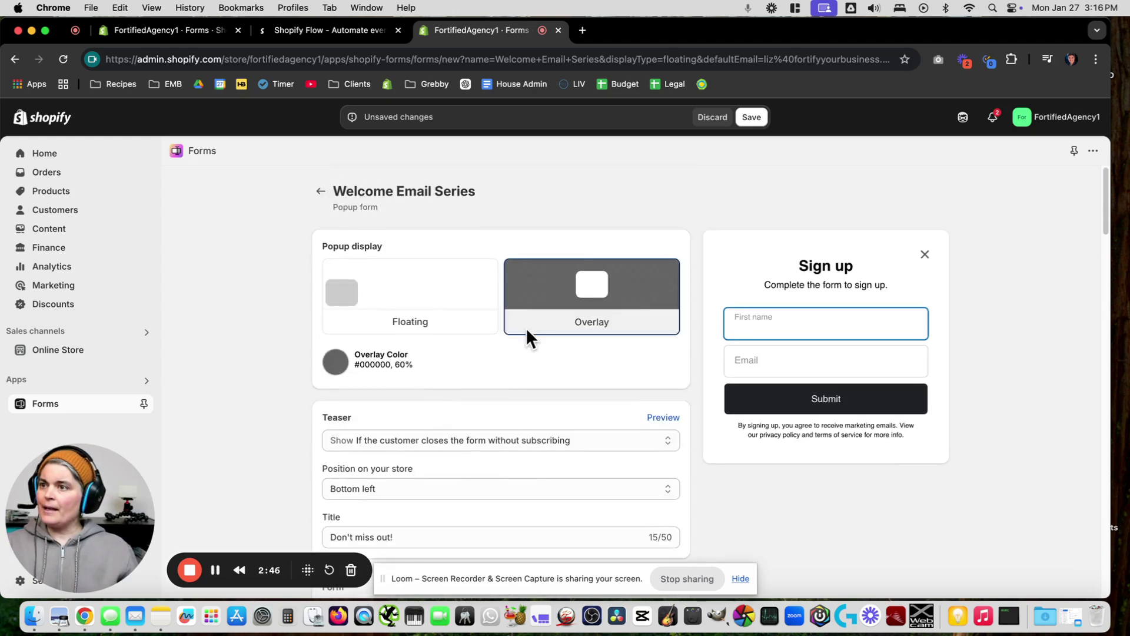
{"action": "scroll", "coordinate": [549, 372], "scroll_direction": "down", "scroll_amount": 3}
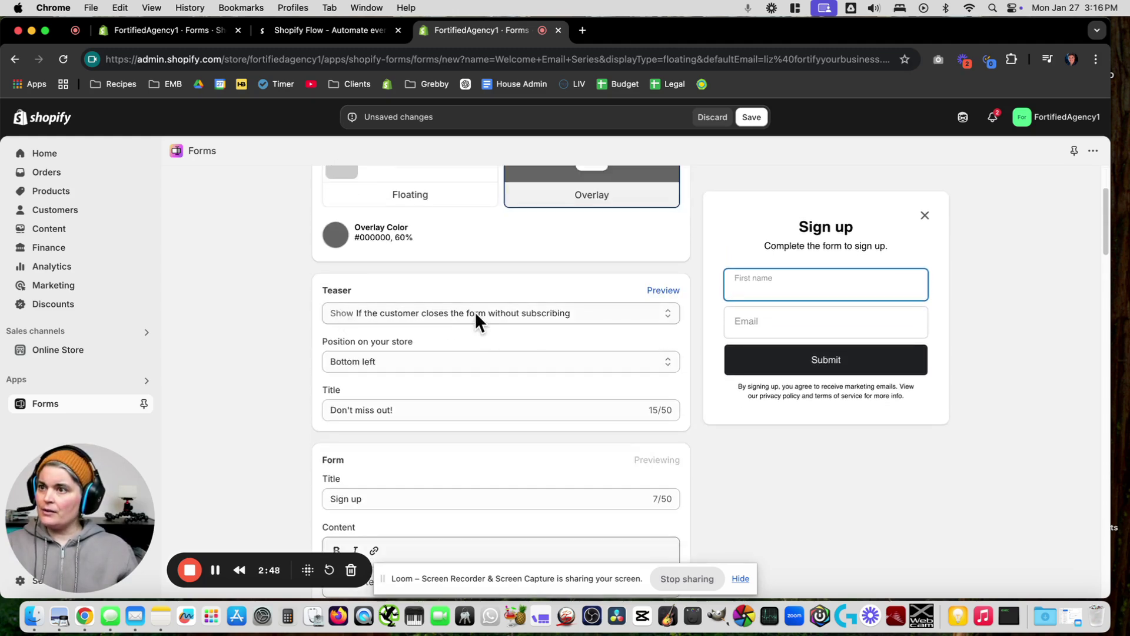
{"action": "left_click", "coordinate": [419, 362]}
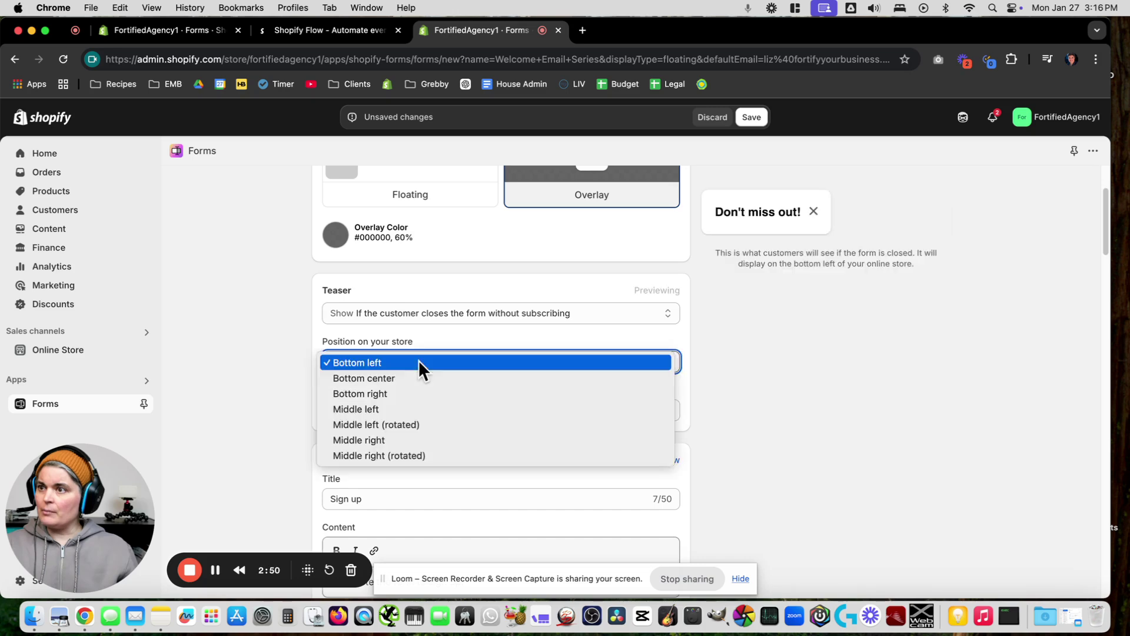
{"action": "left_click", "coordinate": [422, 362]}
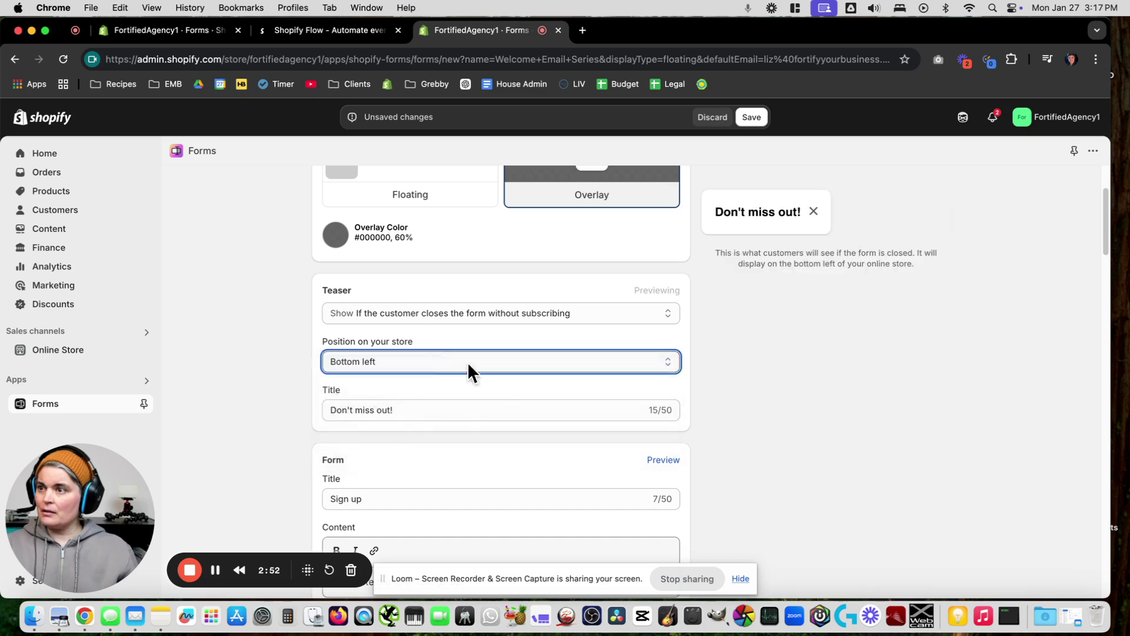
Replace the teaser's title with "20% Off"
{"action": "left_click", "coordinate": [429, 410]}
{"action": "key", "text": "super+a"}
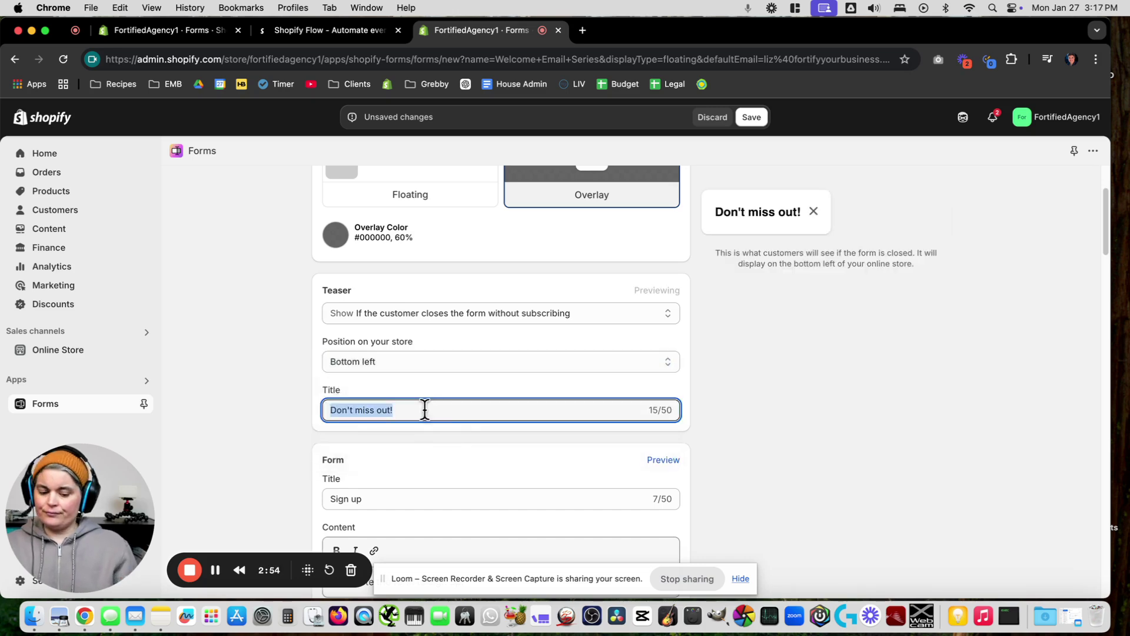
{"action": "type", "text": "15%o"}
{"action": "key", "text": "BackSpace"}
{"action": "key", "text": "BackSpace"}
{"action": "key", "text": "BackSpace"}
{"action": "key", "text": "BackSpace"}
{"action": "key", "text": "BackSpace"}
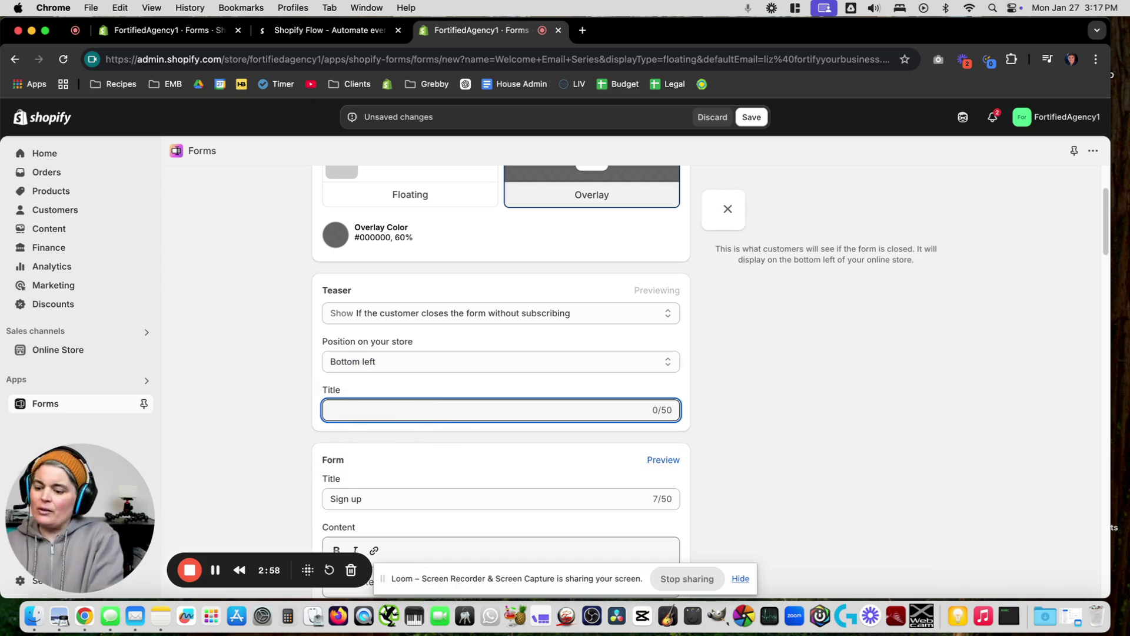
{"action": "type", "text": "20% Off"}
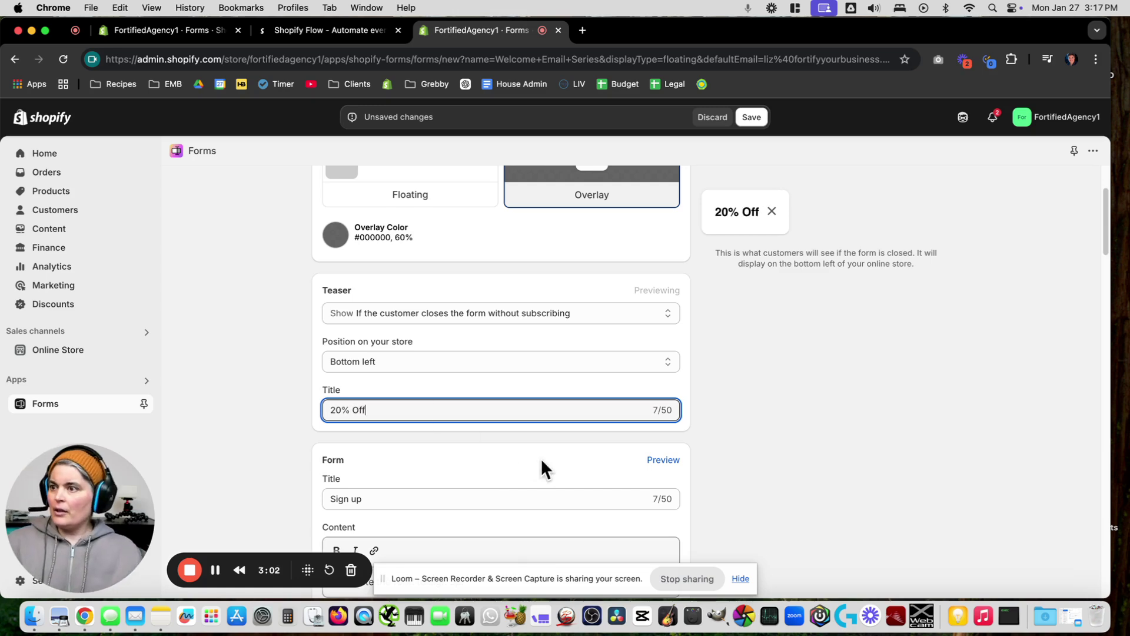
Change the sign-up form's title to "Join Our Mailling List!"
{"action": "scroll", "coordinate": [539, 465], "scroll_direction": "down", "scroll_amount": 3}
{"action": "left_click", "coordinate": [425, 402]}
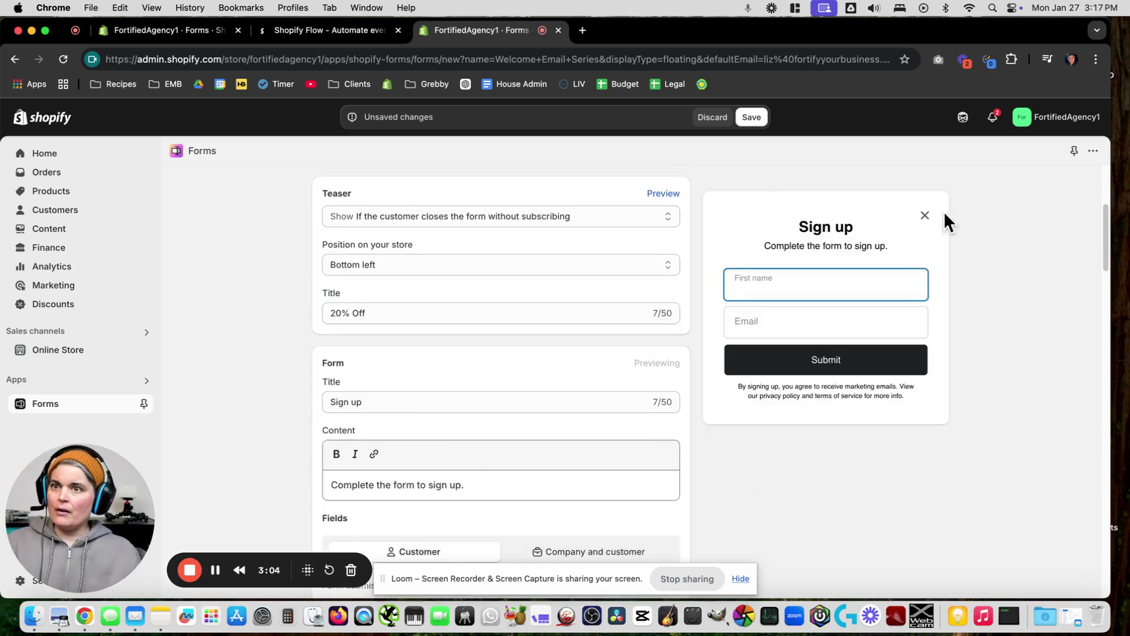
{"action": "triple_click", "coordinate": [375, 402]}
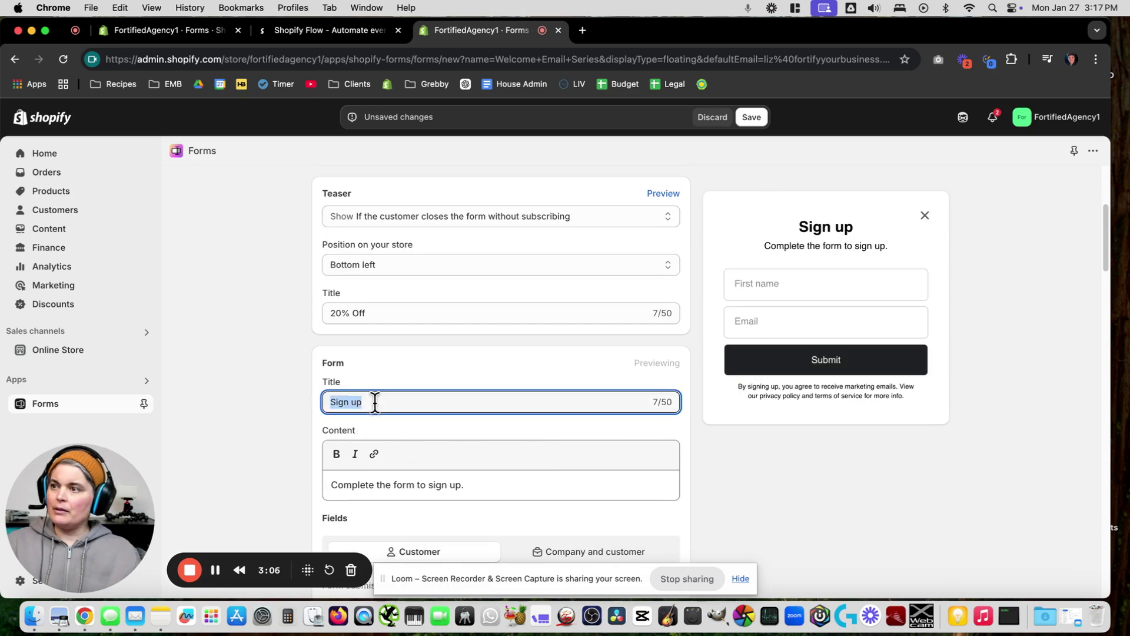
{"action": "type", "text": "Join "}
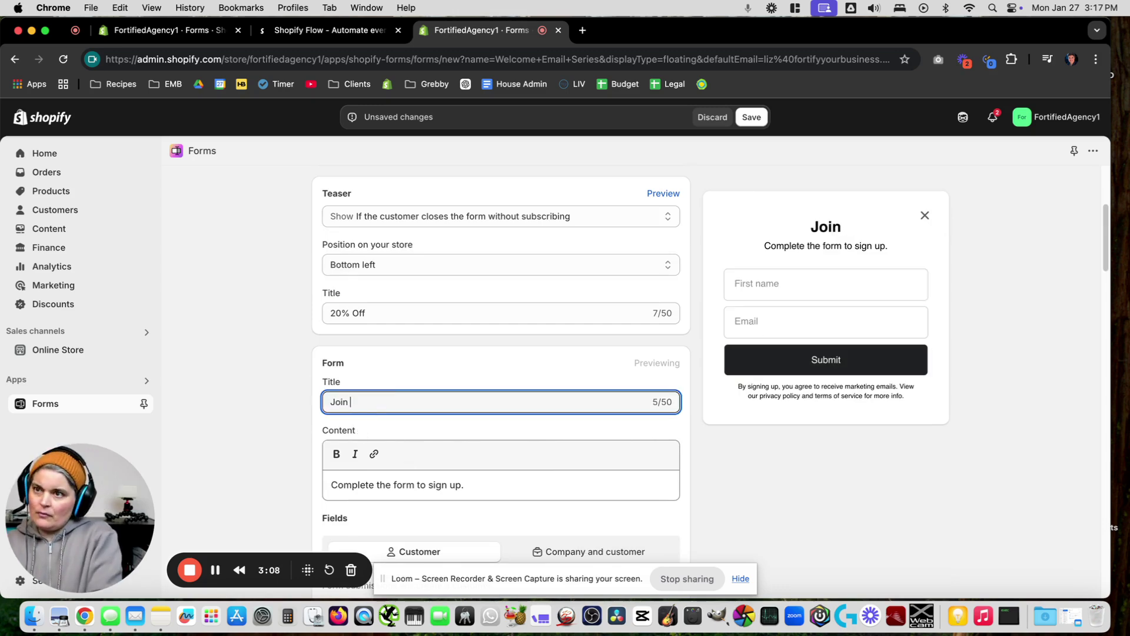
{"action": "type", "text": "Our "}
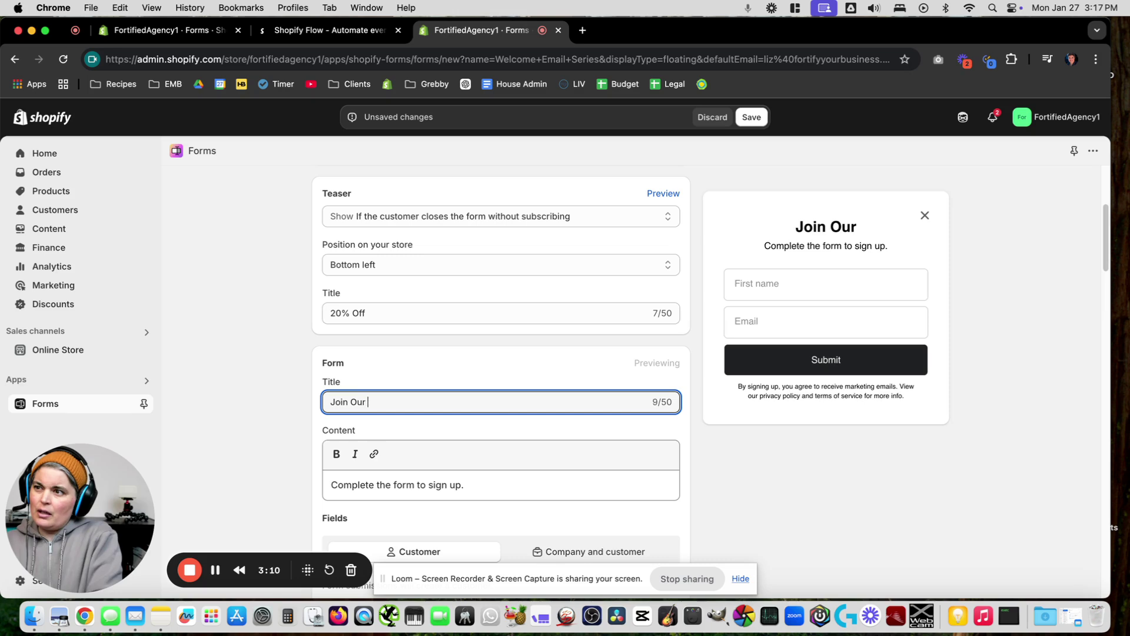
{"action": "type", "text": "Mailling List!"}
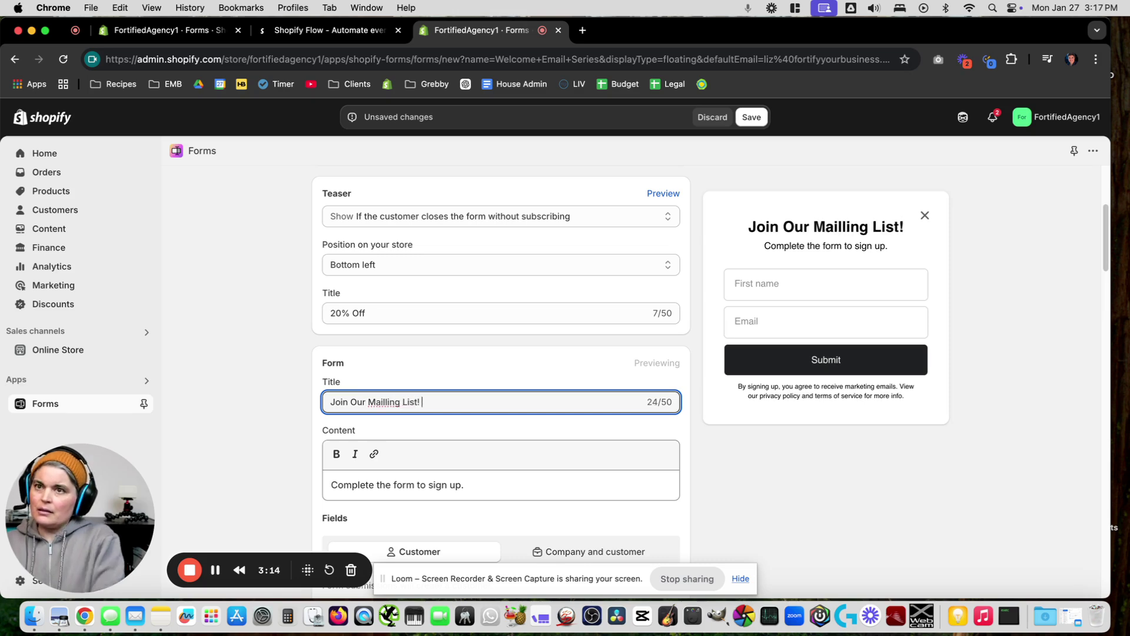
Replace the form's content text with "Get 20% OFF 1st Order"
{"action": "triple_click", "coordinate": [425, 485]}
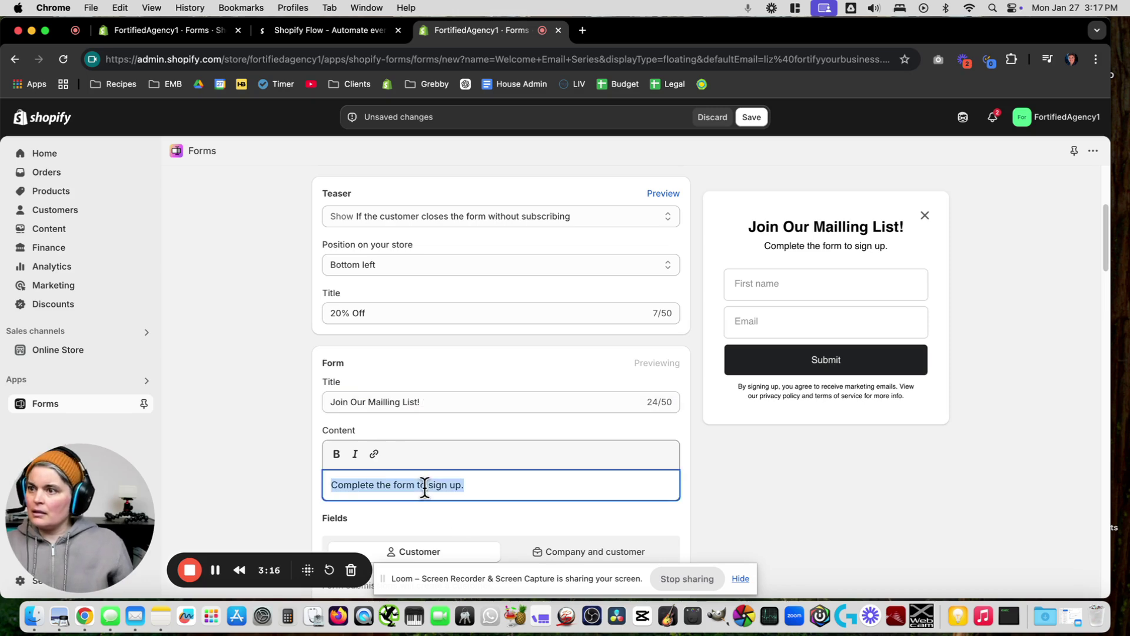
{"action": "type", "text": "Get 20% OFF"}
{"action": "key", "text": "BackSpace"}
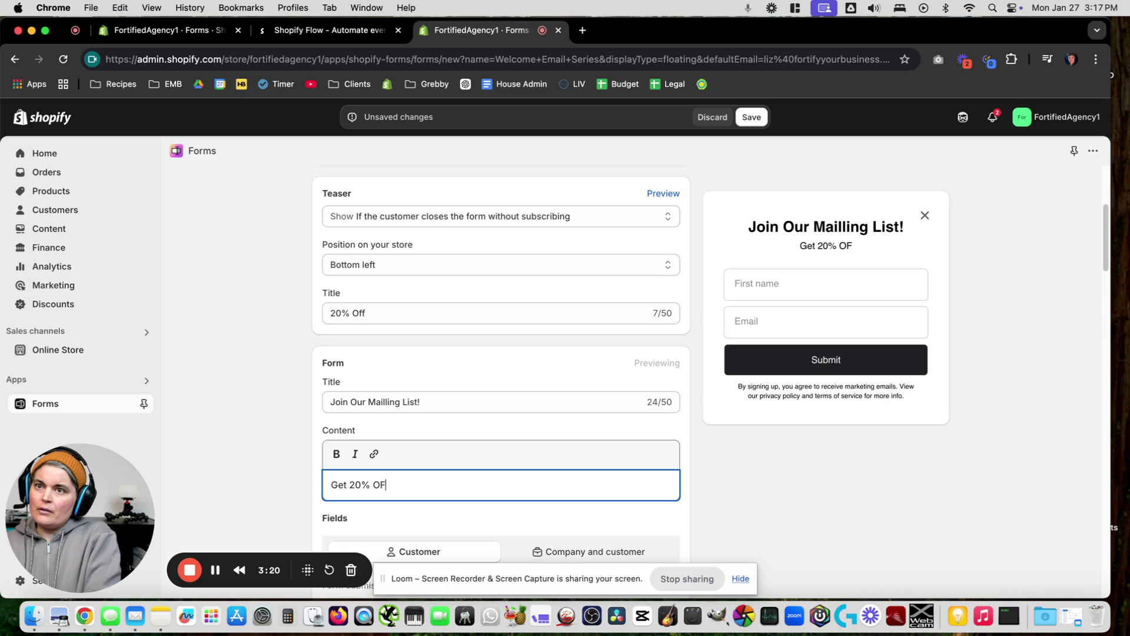
{"action": "type", "text": "F "}
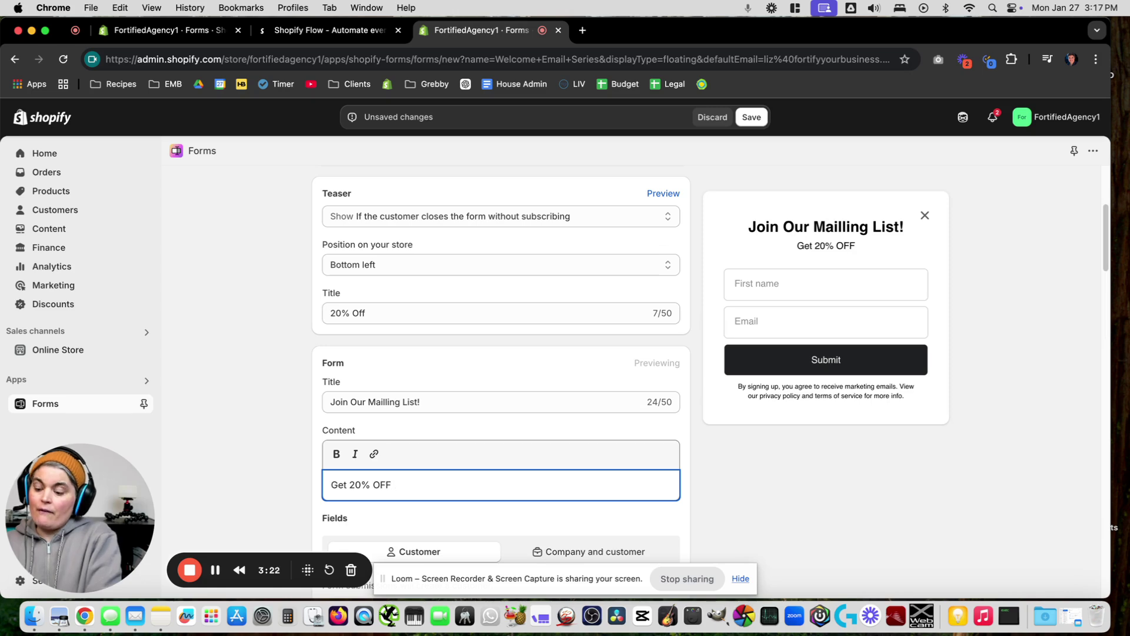
{"action": "type", "text": "1st Order"}
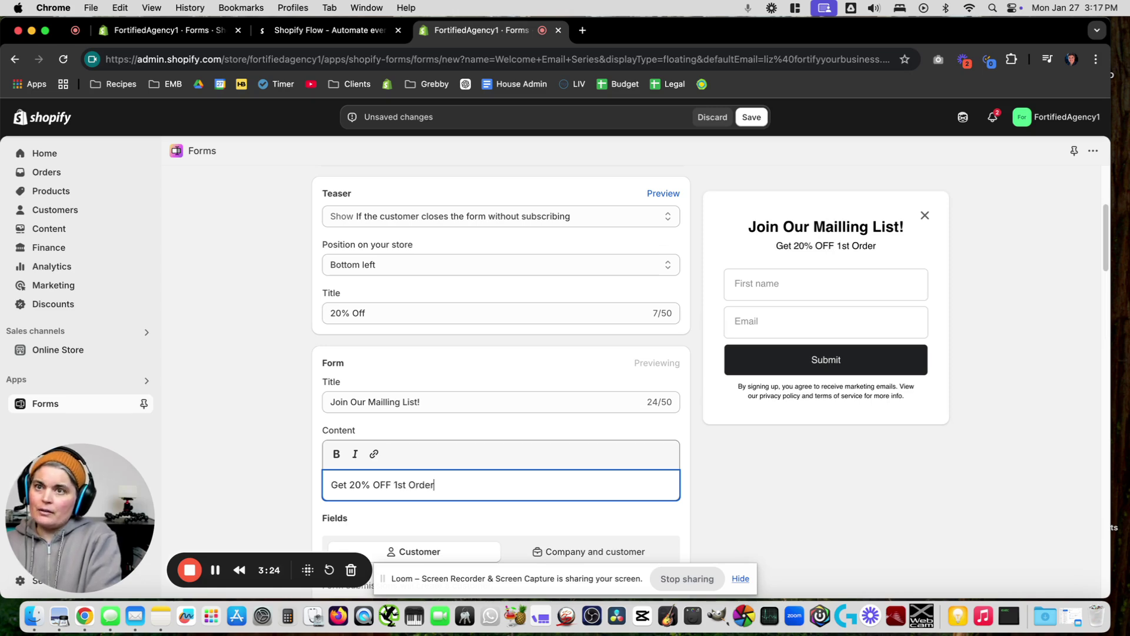
Compare the Company and customer fields with the Customer ones, keep Customer, and remove the First name field from the form
{"action": "scroll", "coordinate": [599, 471], "scroll_direction": "down", "scroll_amount": 5}
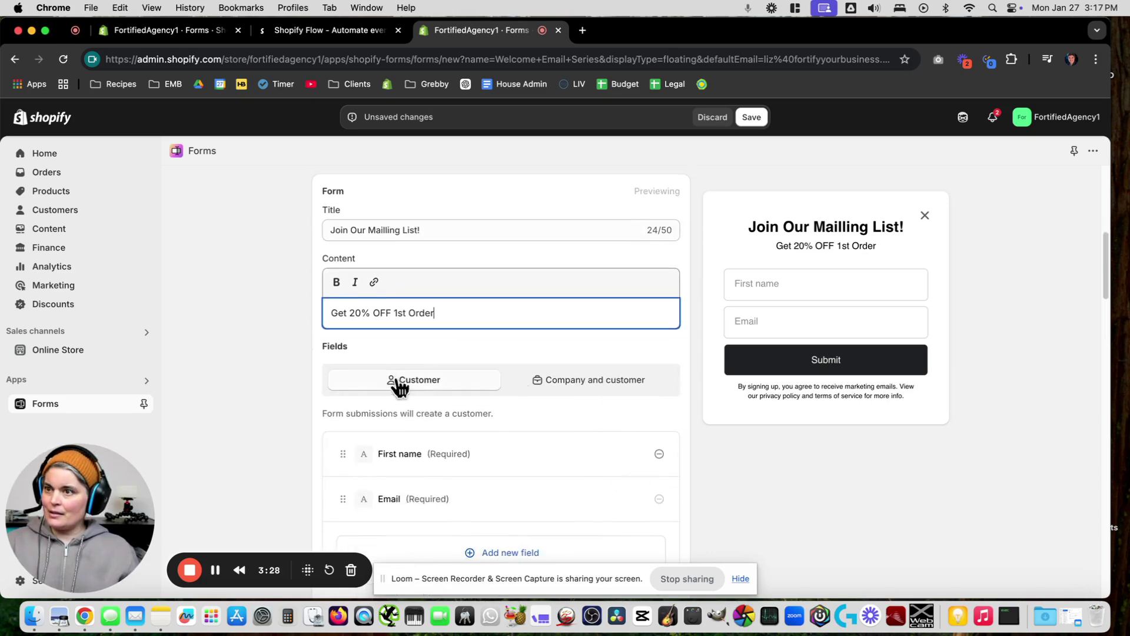
{"action": "scroll", "coordinate": [419, 293], "scroll_direction": "down", "scroll_amount": 2}
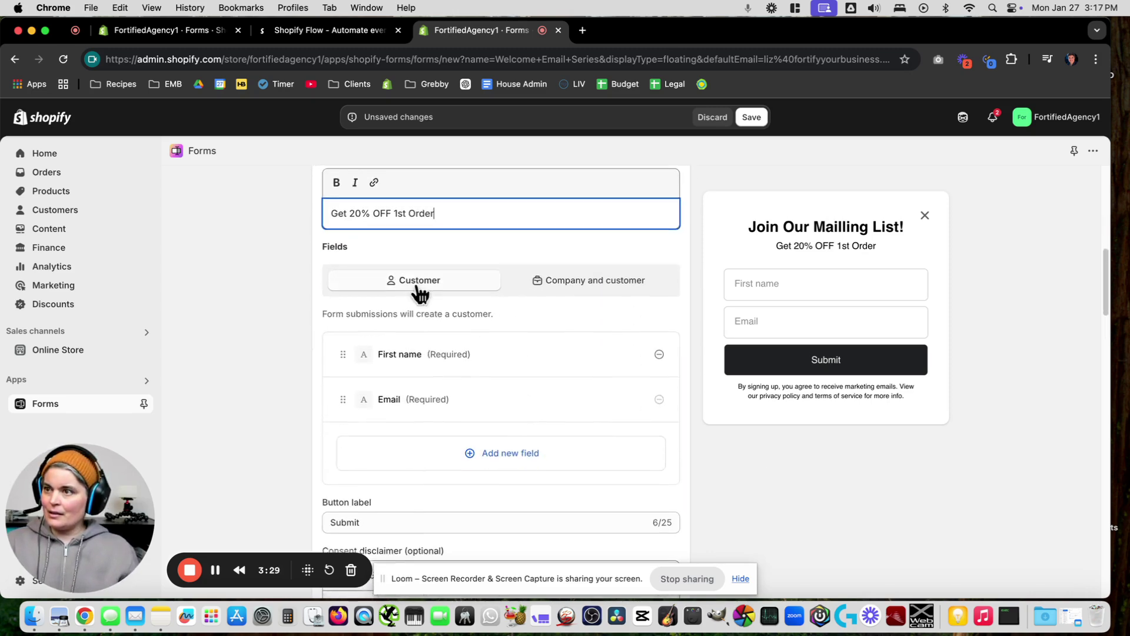
{"action": "left_click", "coordinate": [619, 288]}
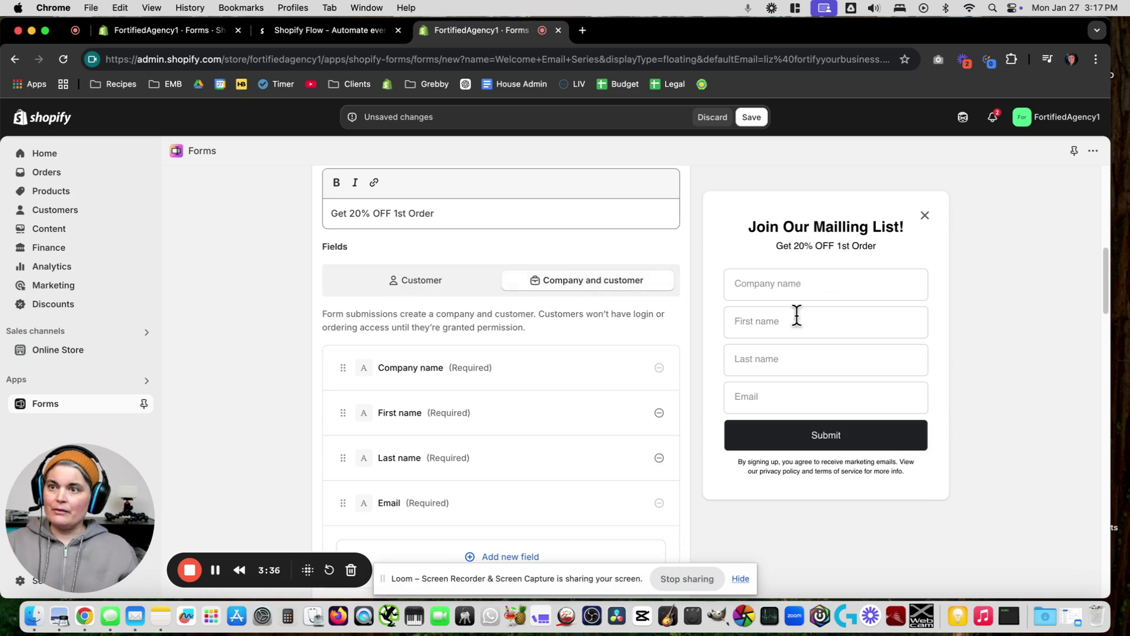
{"action": "left_click", "coordinate": [425, 282]}
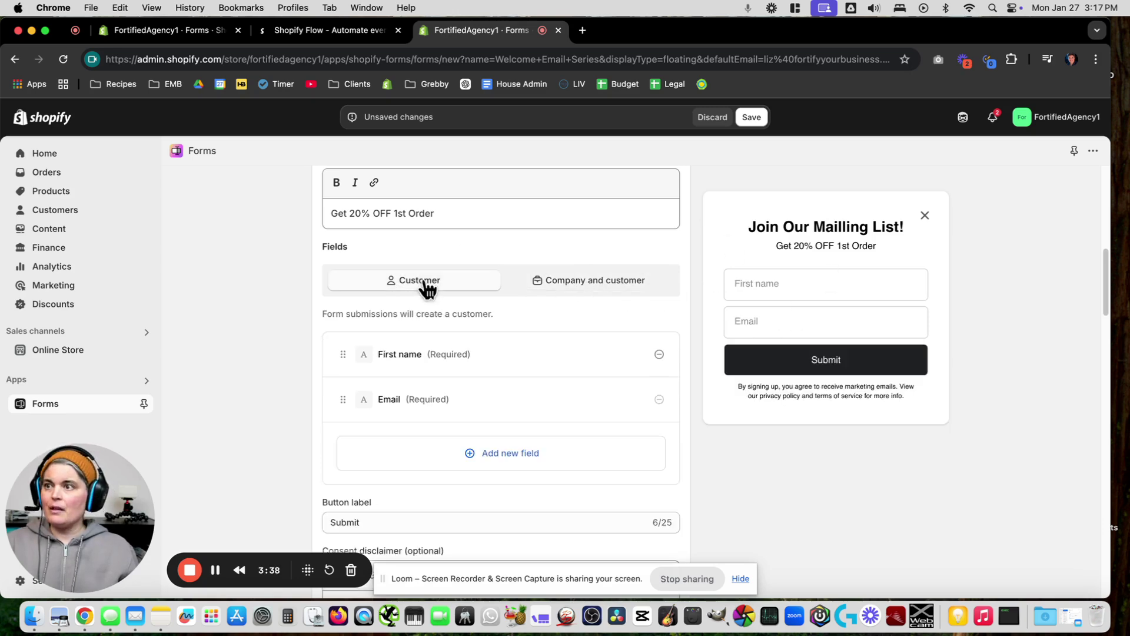
{"action": "left_click", "coordinate": [659, 353]}
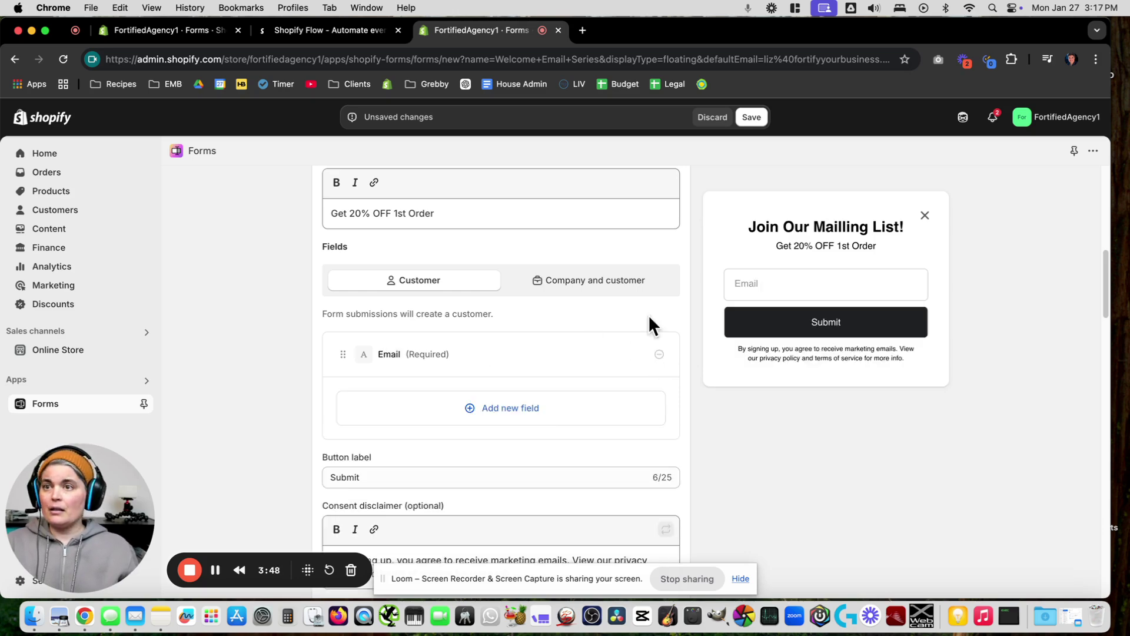
Relabel the form's submit button as "Join Now"
{"action": "scroll", "coordinate": [477, 468], "scroll_direction": "down", "scroll_amount": 5}
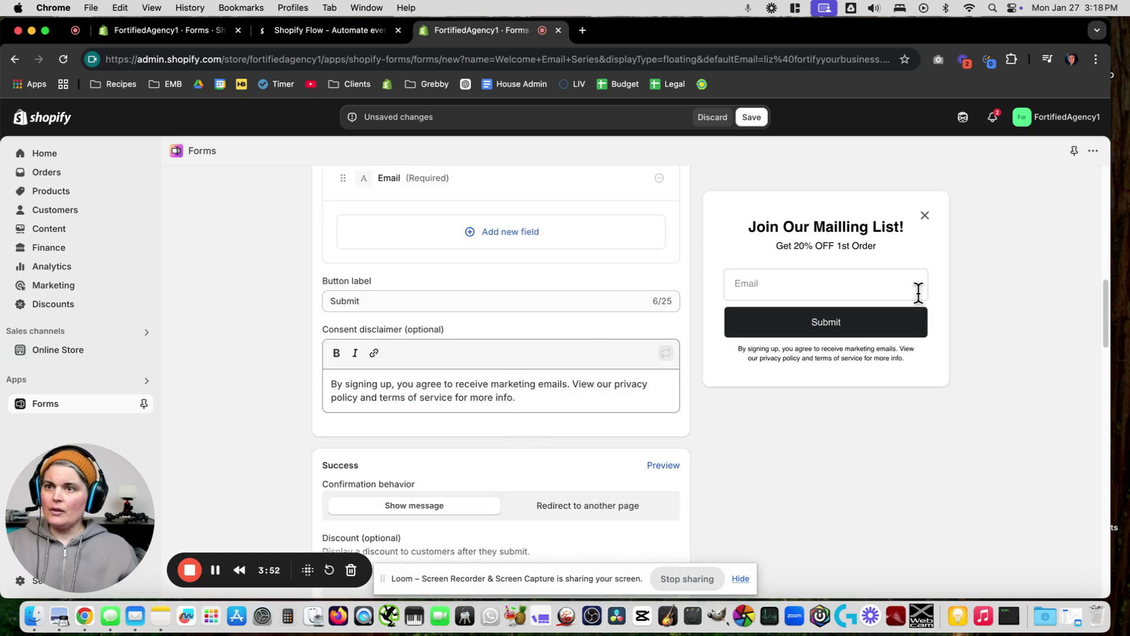
{"action": "double_click", "coordinate": [391, 305]}
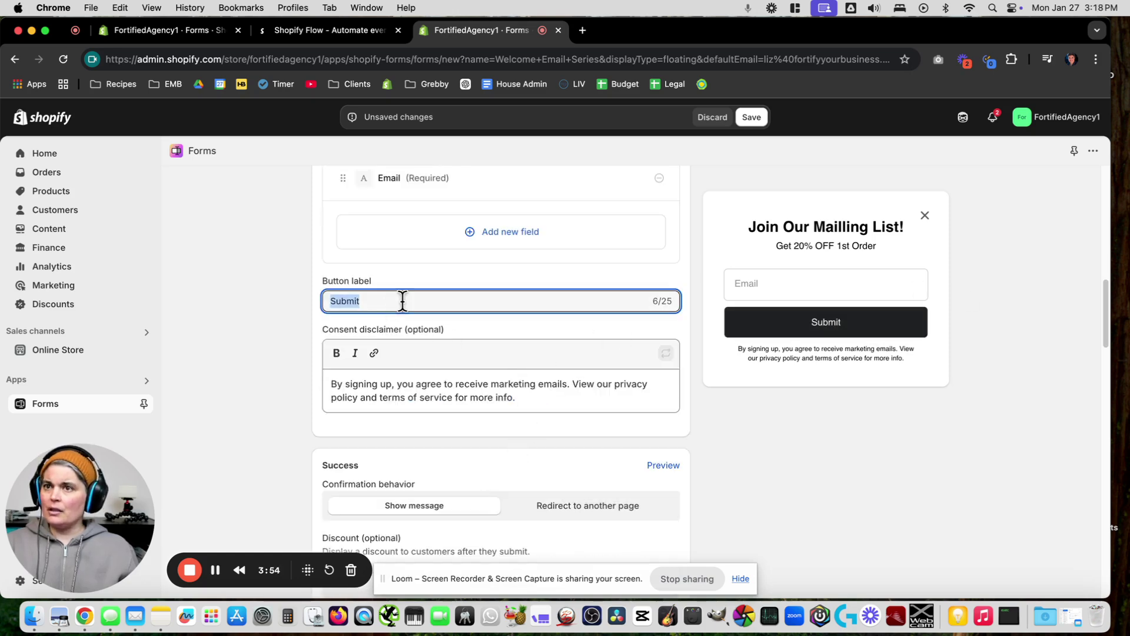
{"action": "type", "text": "Join"}
{"action": "type", "text": "Now"}
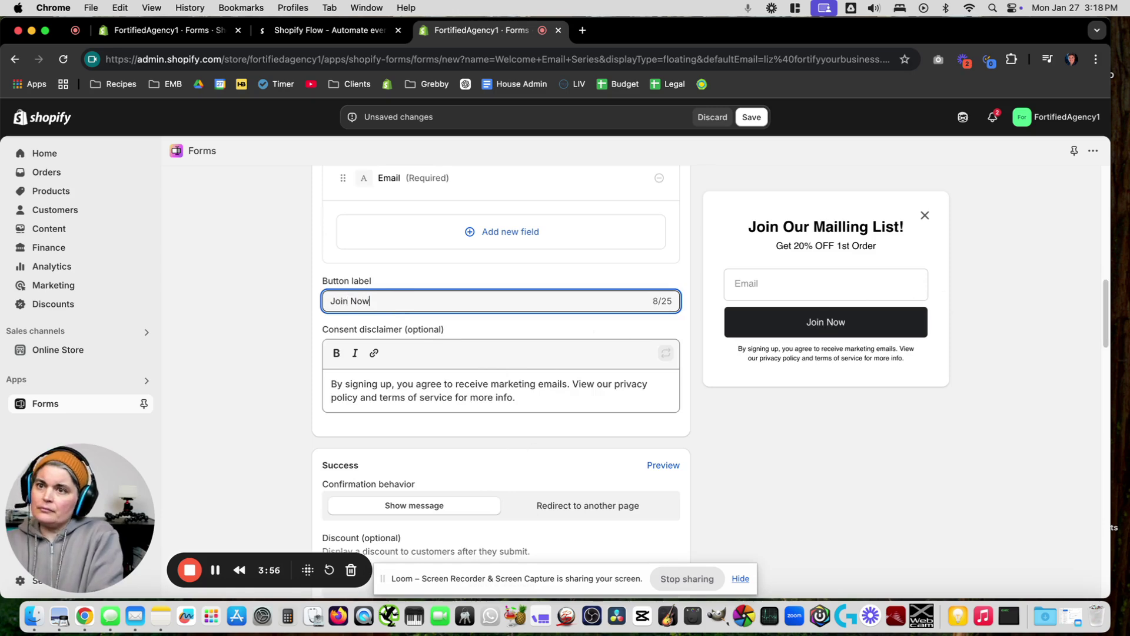
Set the form's button label to "Get My Discount"
{"action": "scroll", "coordinate": [497, 393], "scroll_direction": "down", "scroll_amount": 3}
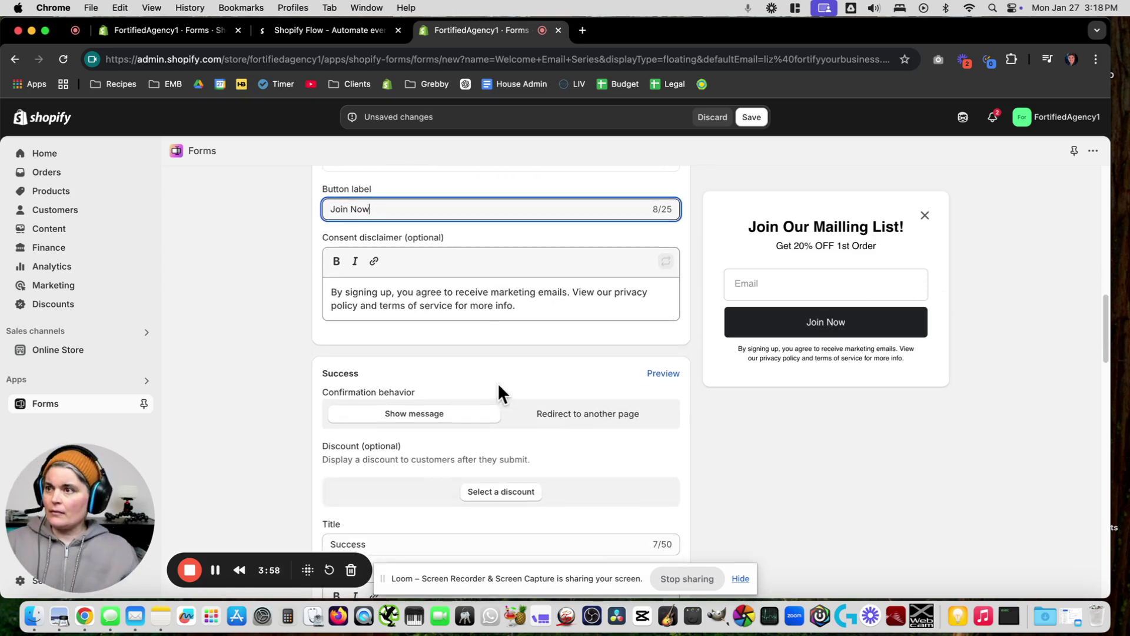
{"action": "triple_click", "coordinate": [400, 210]}
{"action": "type", "text": "get"}
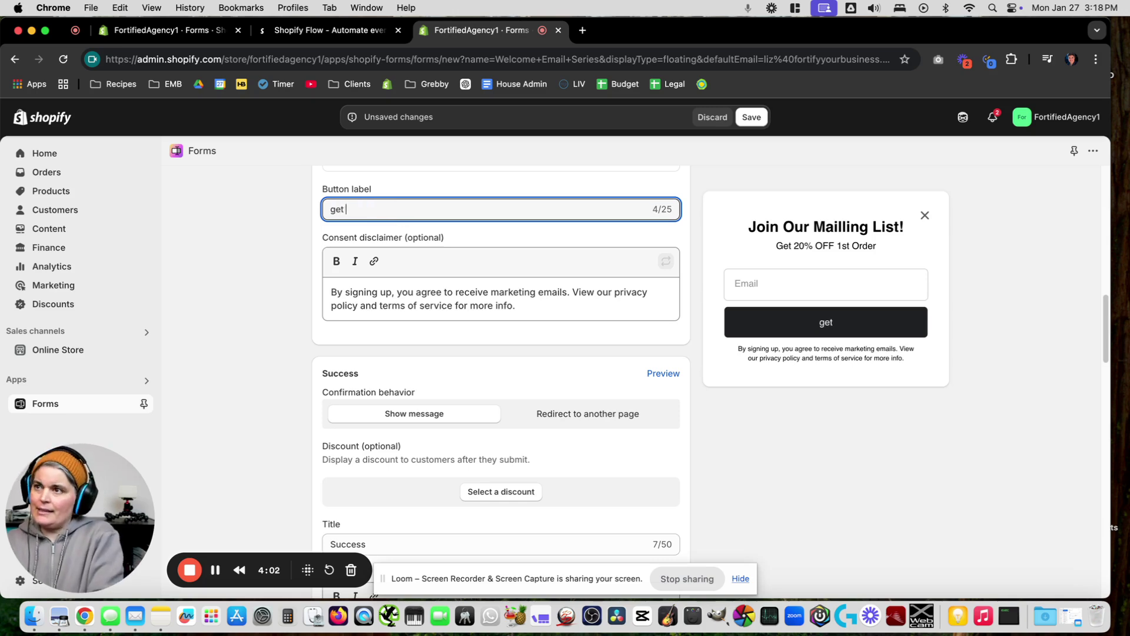
{"action": "key", "text": "BackSpace"}
{"action": "type", "text": "Get "}
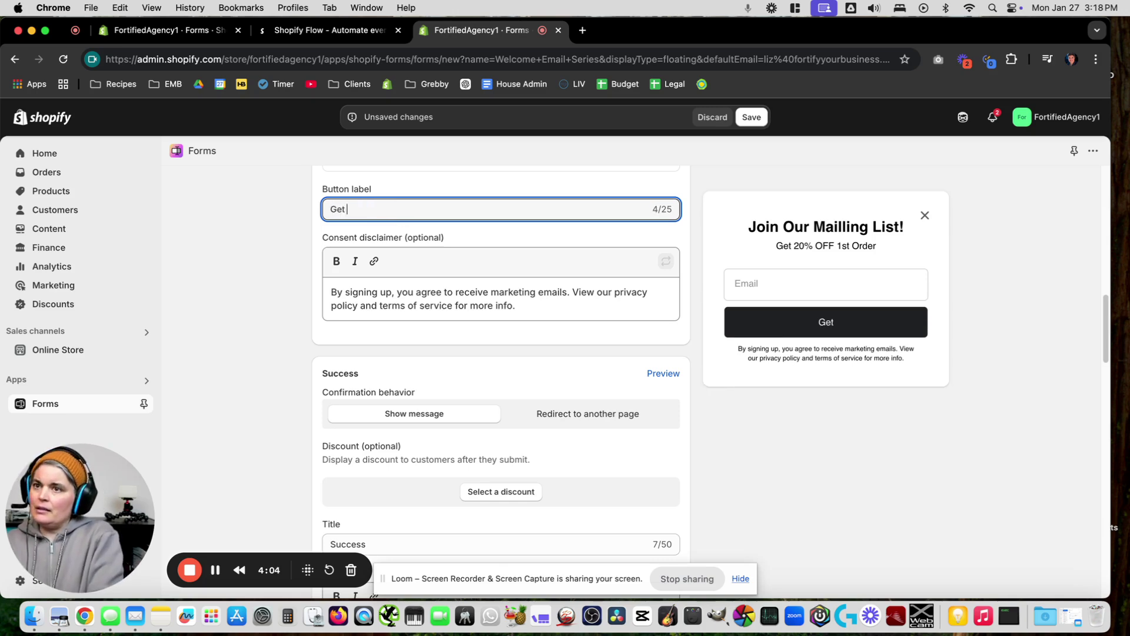
{"action": "type", "text": "My Discount"}
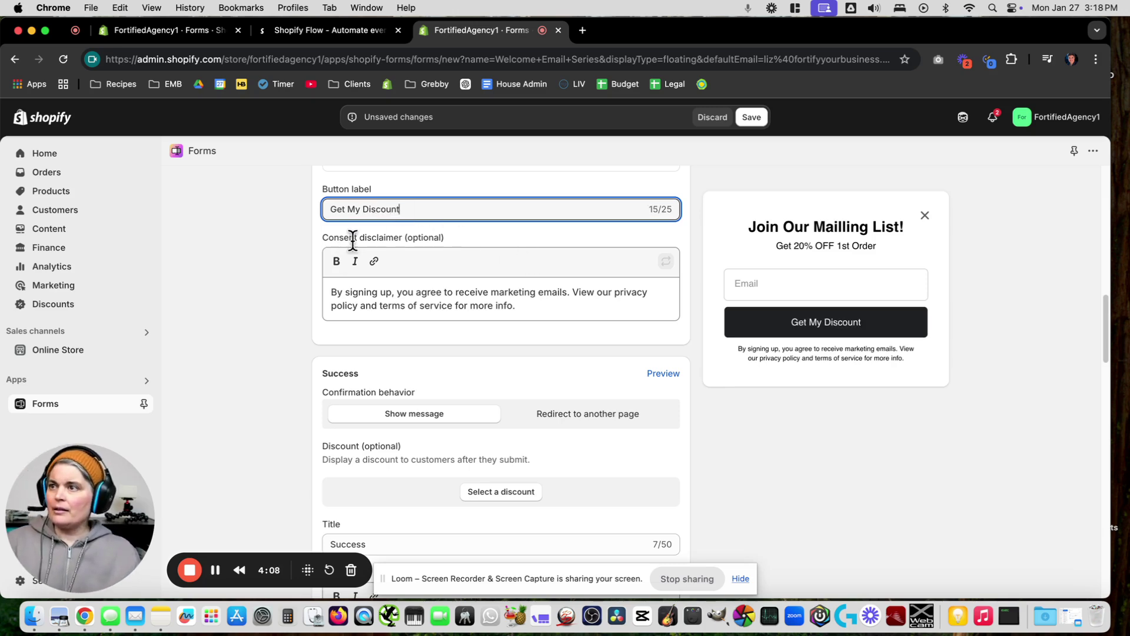
Look up the existing discounts for the form's success message and choose to create a new one instead
{"action": "scroll", "coordinate": [557, 322], "scroll_direction": "down", "scroll_amount": 2}
{"action": "scroll", "coordinate": [557, 323], "scroll_direction": "down", "scroll_amount": 2}
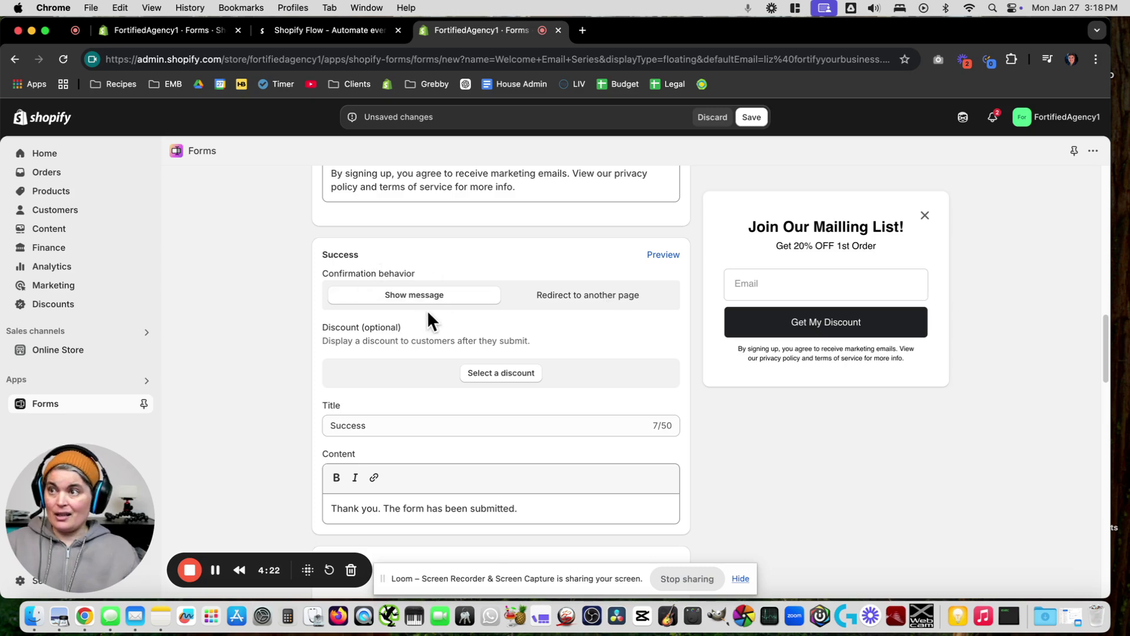
{"action": "scroll", "coordinate": [428, 320], "scroll_direction": "down", "scroll_amount": 3}
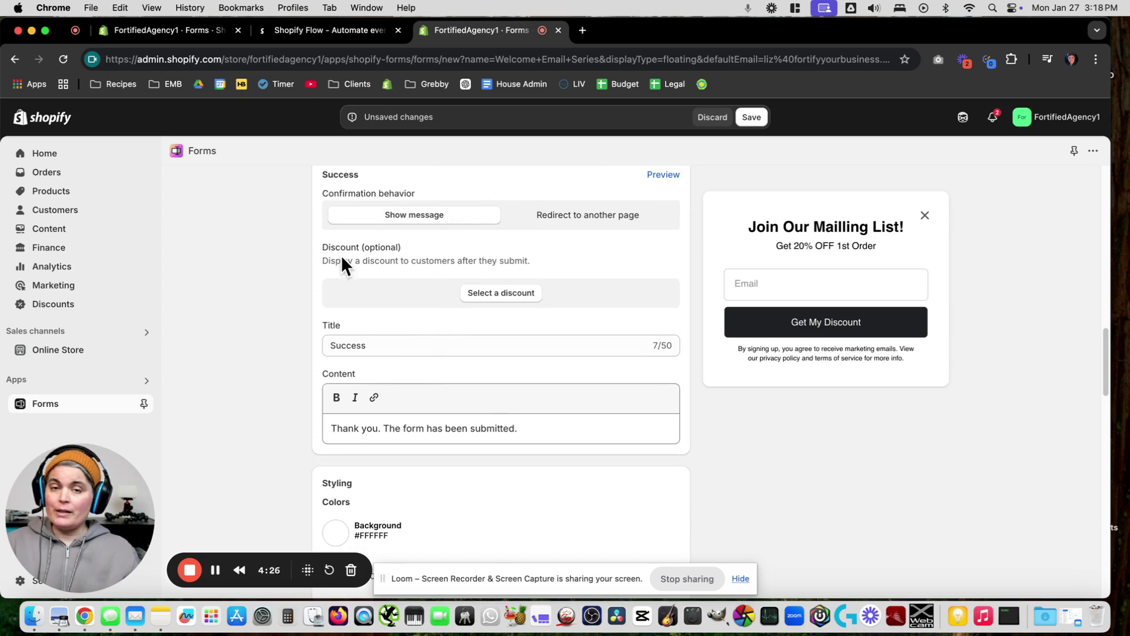
{"action": "left_click", "coordinate": [518, 306]}
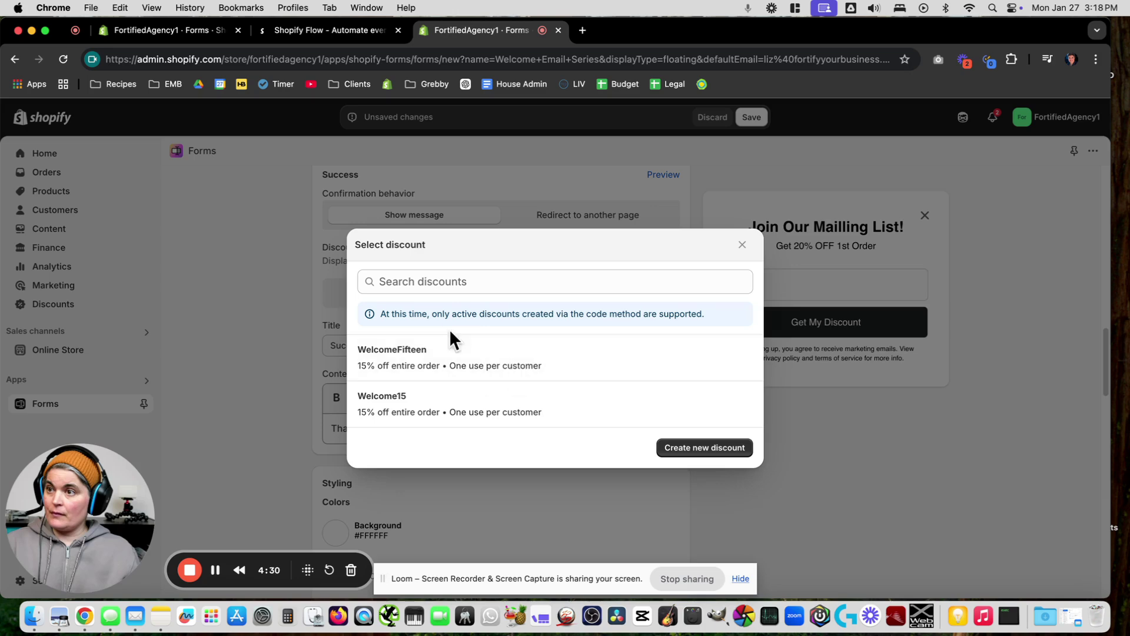
{"action": "left_click", "coordinate": [699, 448]}
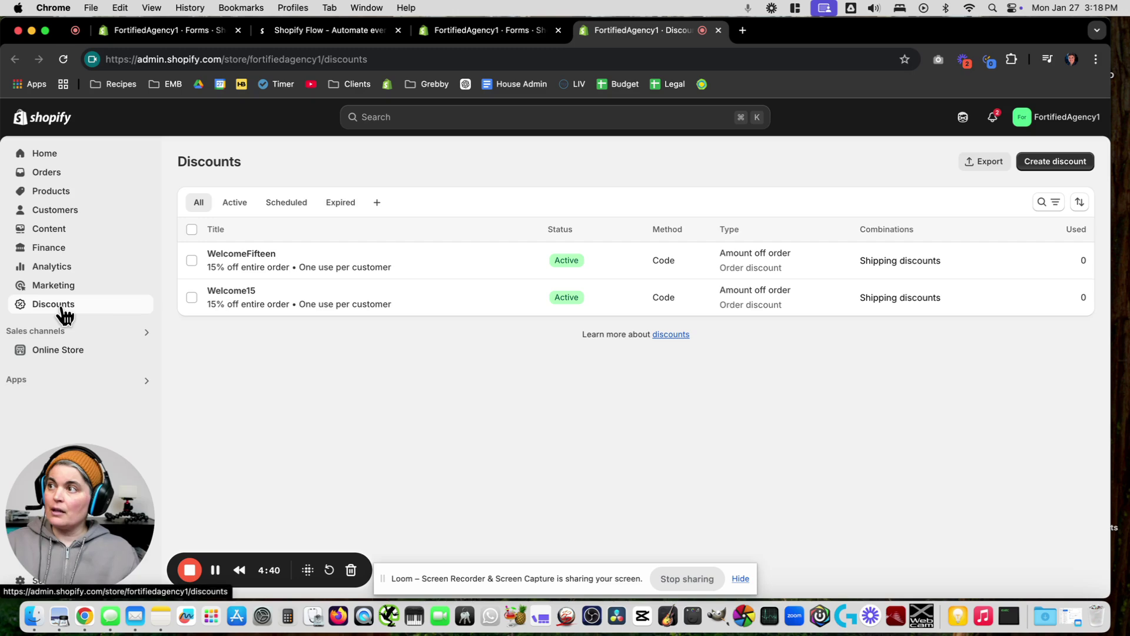
Create an amount-off-order discount with the code Welcome20 and a value of 20 percent, keeping the Percentage type
{"action": "left_click", "coordinate": [1059, 164]}
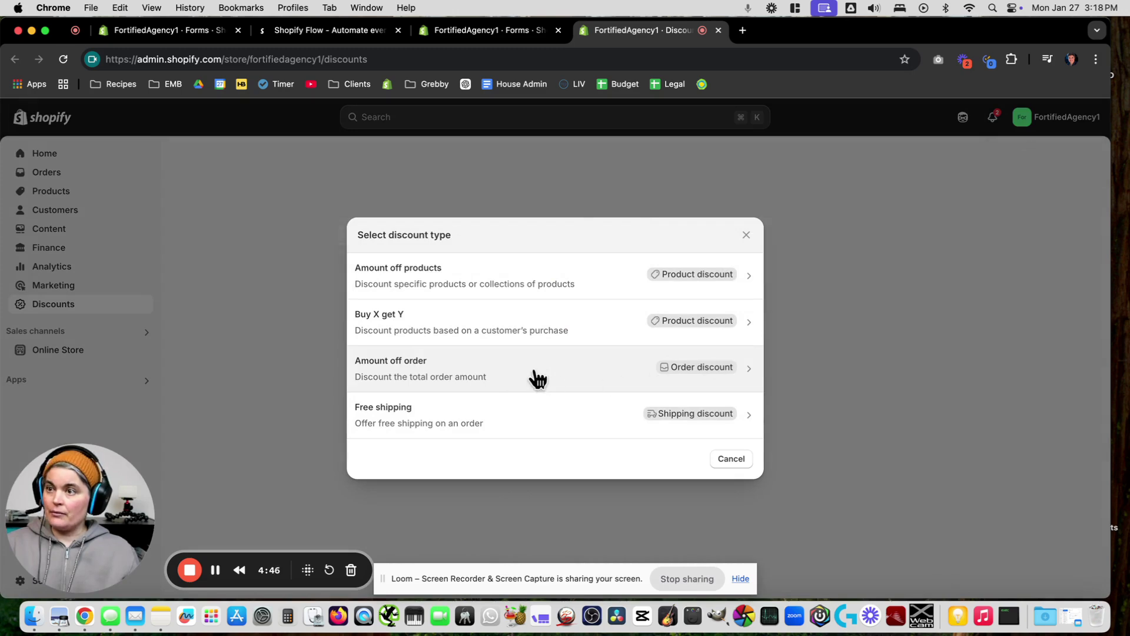
{"action": "left_click", "coordinate": [535, 378]}
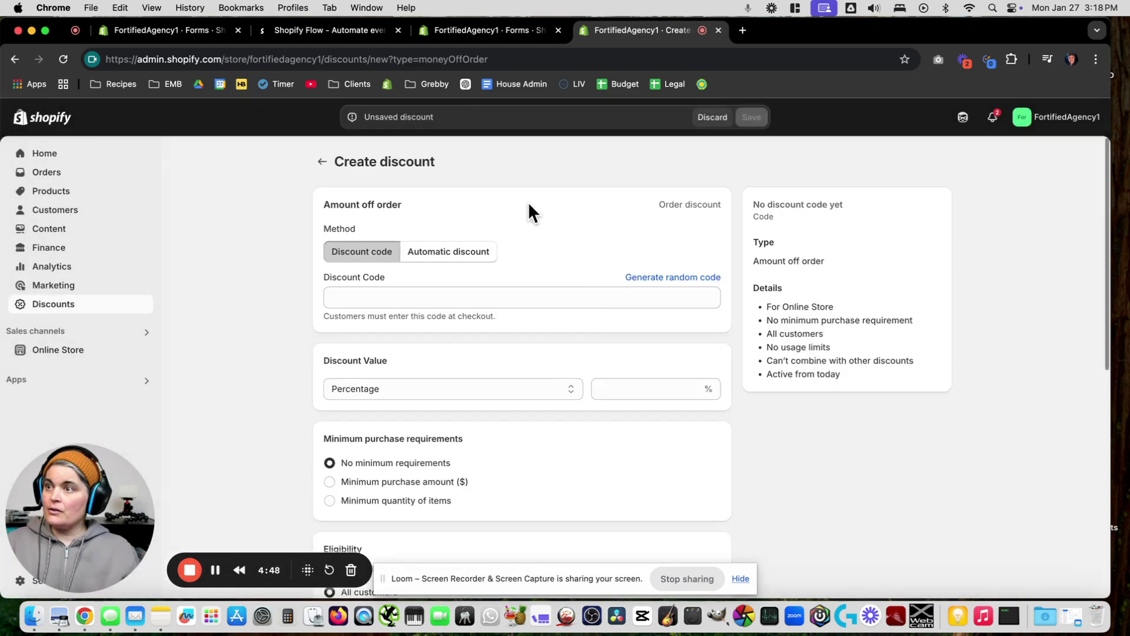
{"action": "left_click", "coordinate": [434, 298]}
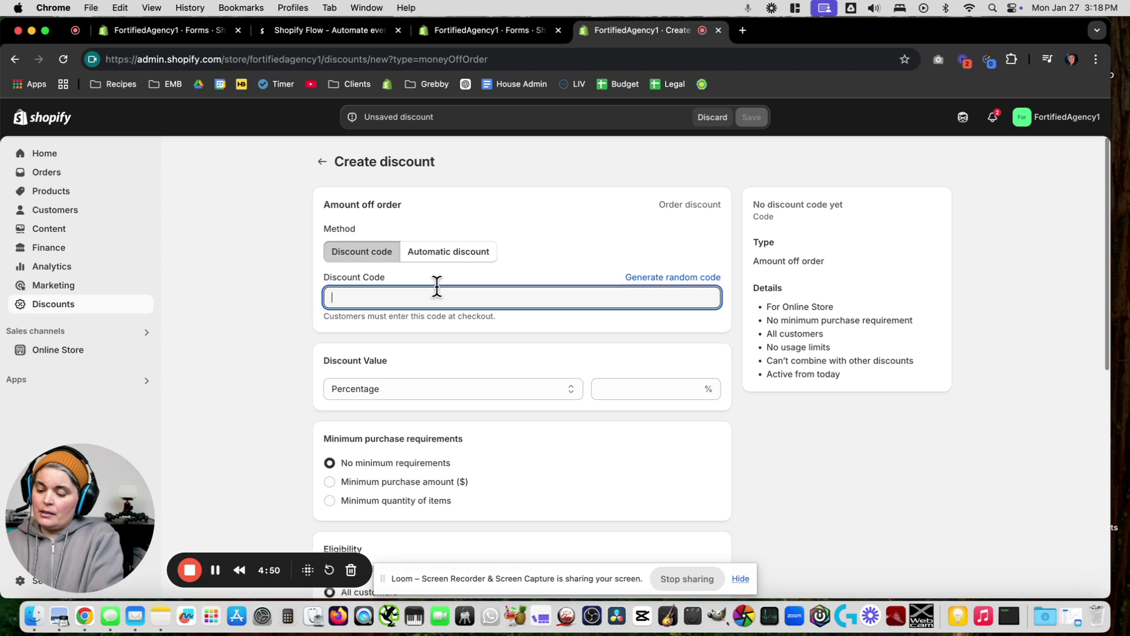
{"action": "type", "text": "Welcome20"}
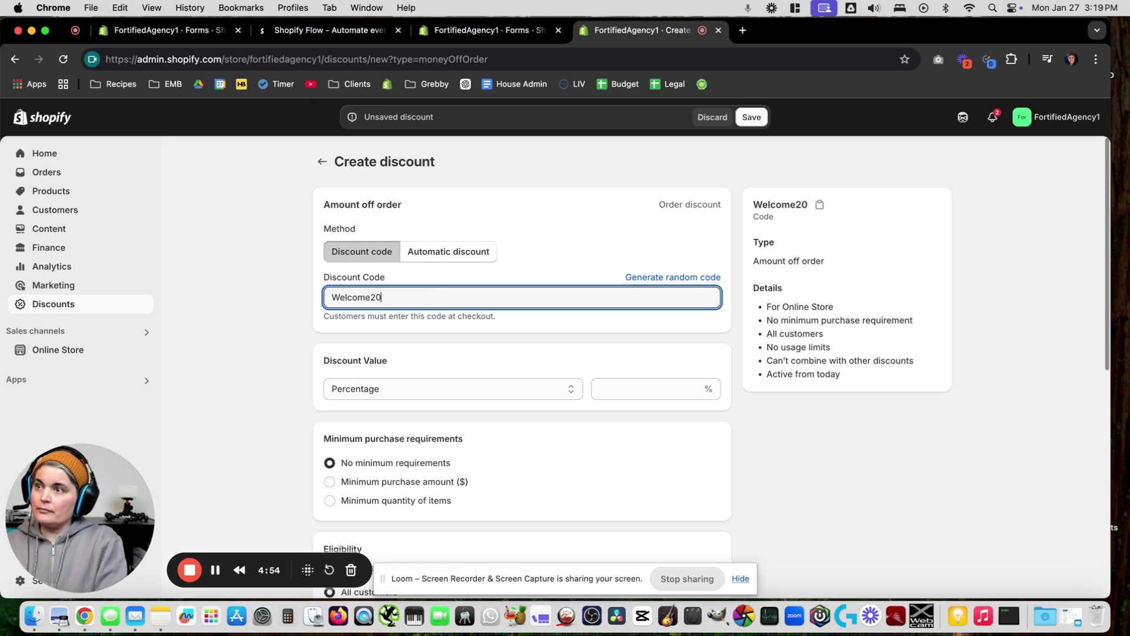
{"action": "left_click", "coordinate": [638, 388]}
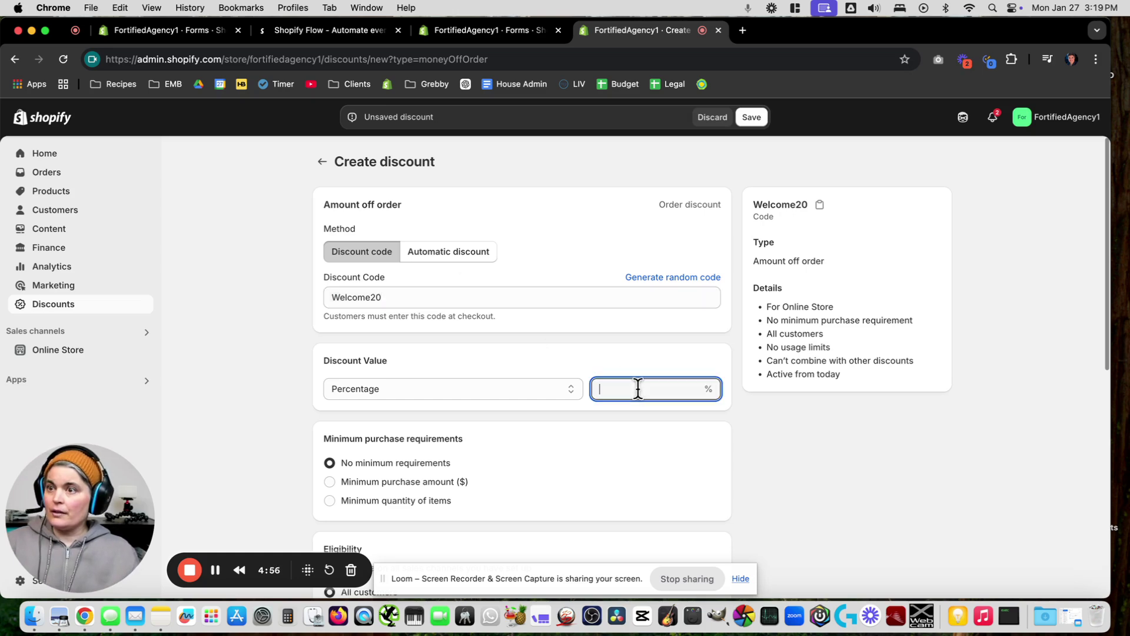
{"action": "type", "text": "20"}
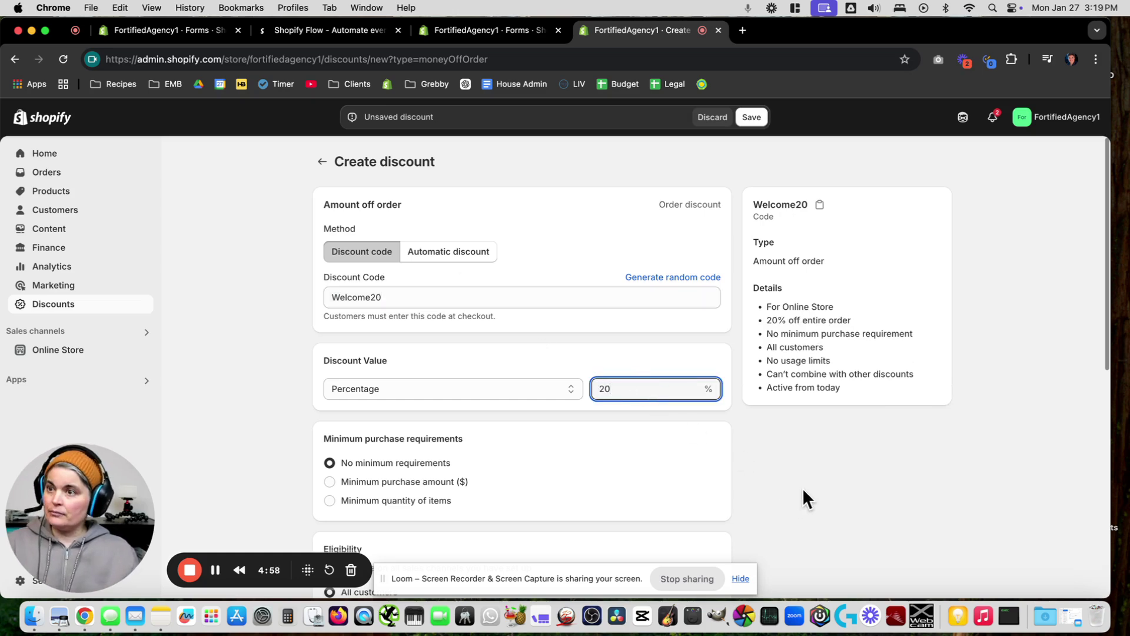
{"action": "scroll", "coordinate": [803, 490], "scroll_direction": "down", "scroll_amount": 3}
{"action": "left_click", "coordinate": [567, 305]}
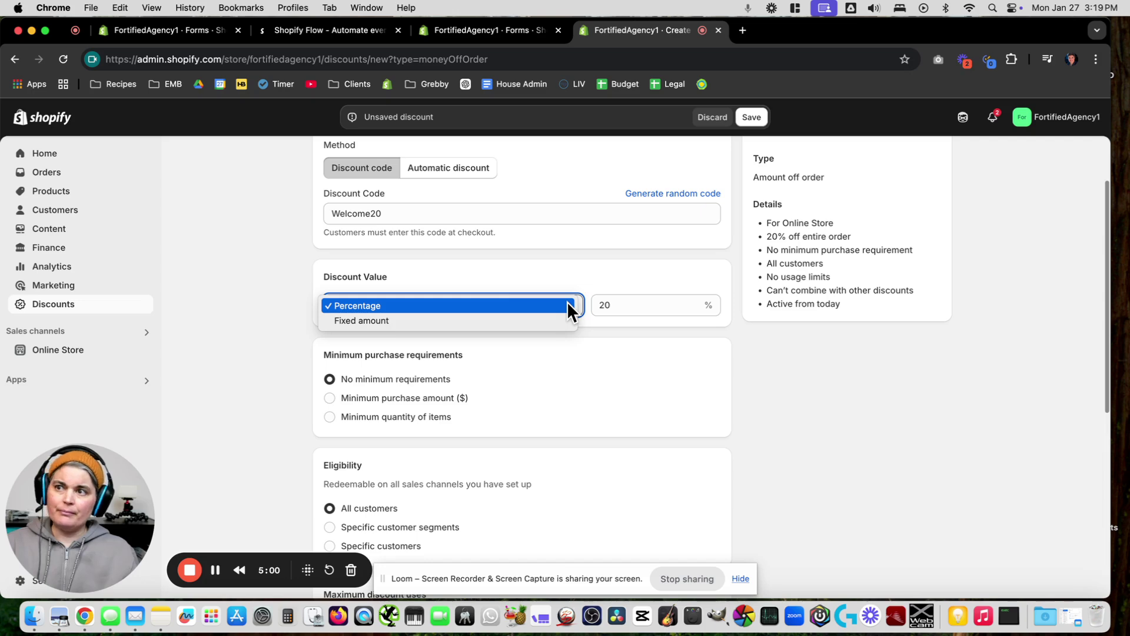
{"action": "left_click", "coordinate": [567, 305]}
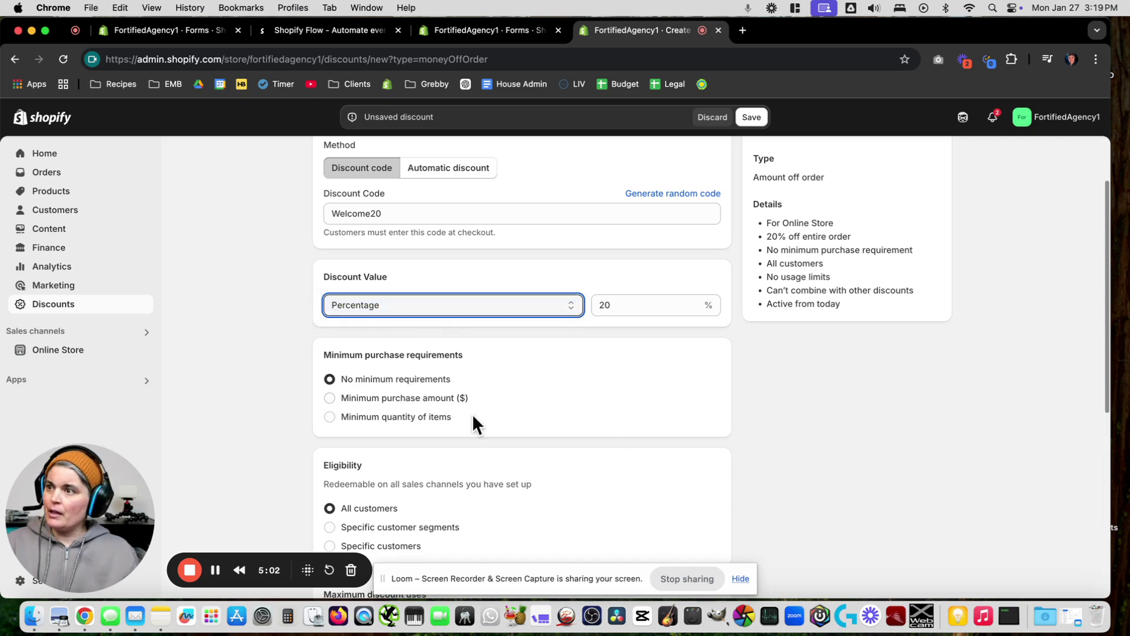
Limit the Welcome20 discount to one use per customer
{"action": "scroll", "coordinate": [637, 387], "scroll_direction": "down", "scroll_amount": 1}
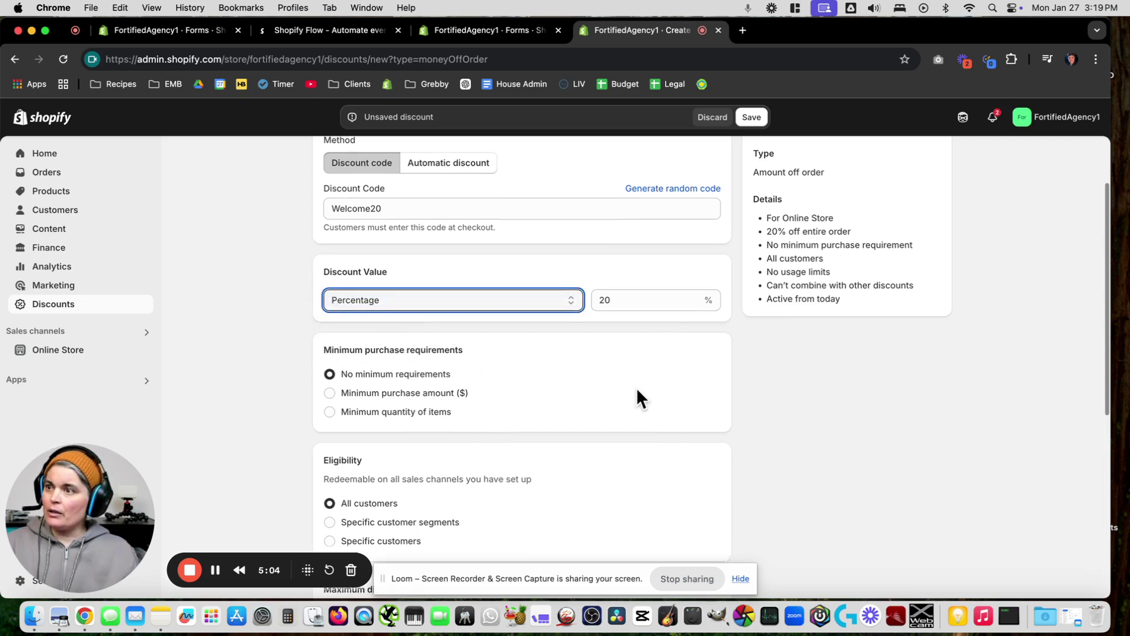
{"action": "scroll", "coordinate": [637, 387], "scroll_direction": "down", "scroll_amount": 5}
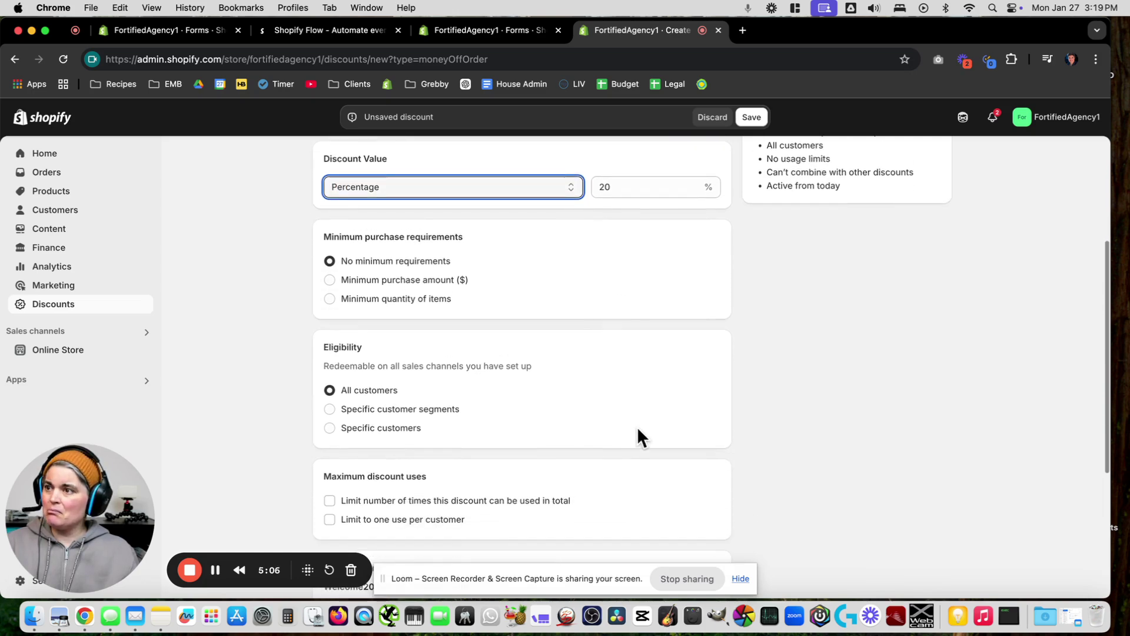
{"action": "scroll", "coordinate": [574, 453], "scroll_direction": "down", "scroll_amount": 2}
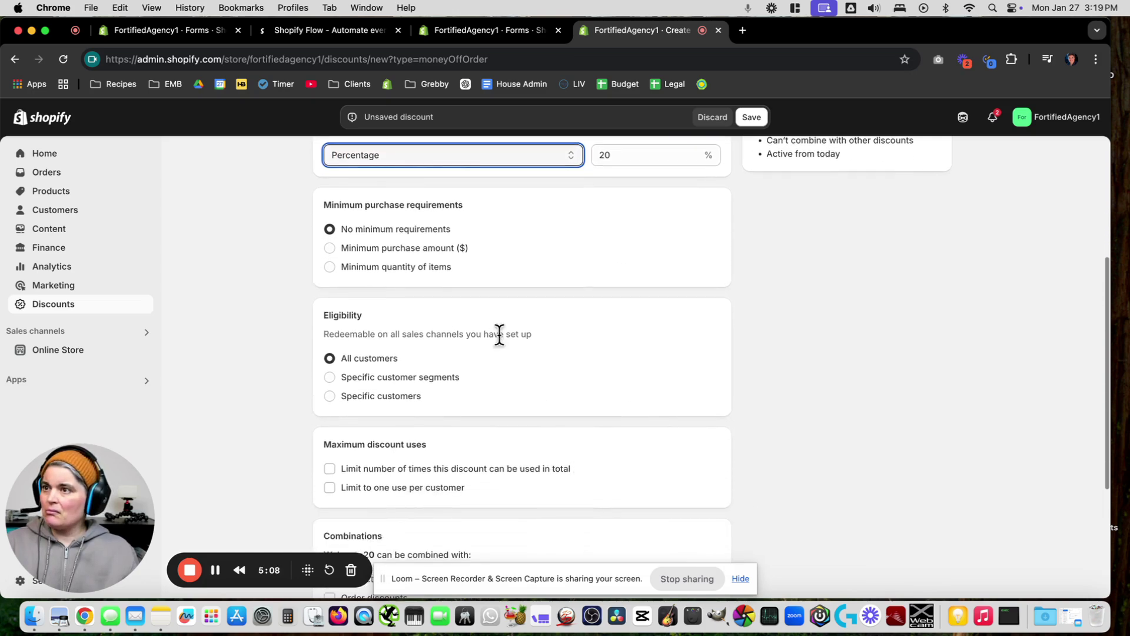
{"action": "scroll", "coordinate": [626, 383], "scroll_direction": "down", "scroll_amount": 5}
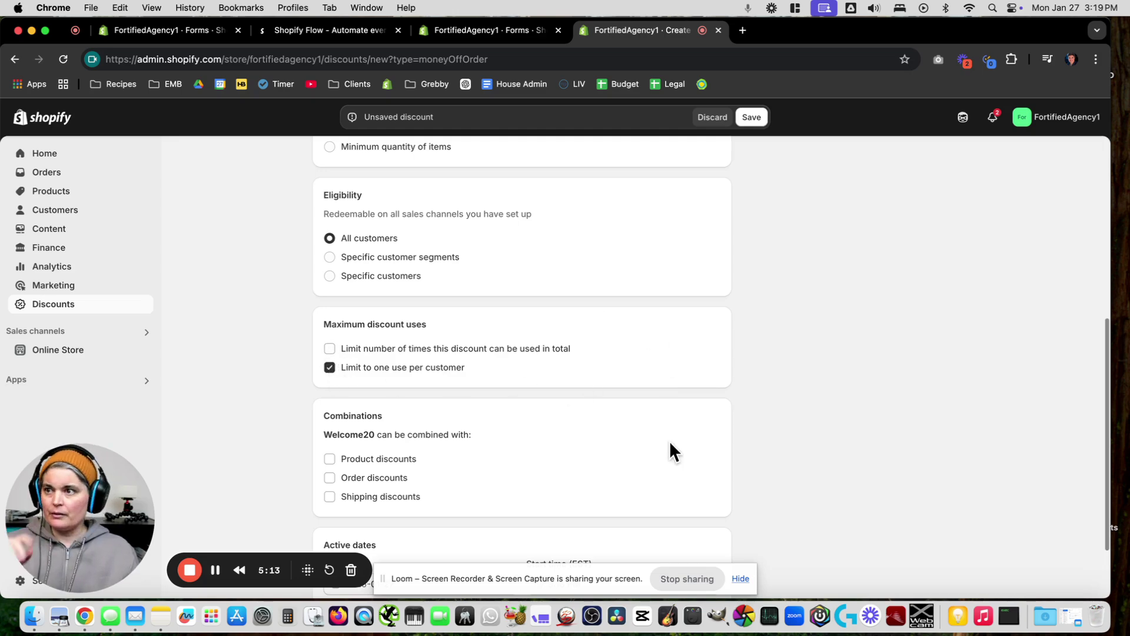
{"action": "scroll", "coordinate": [595, 421], "scroll_direction": "down", "scroll_amount": 4}
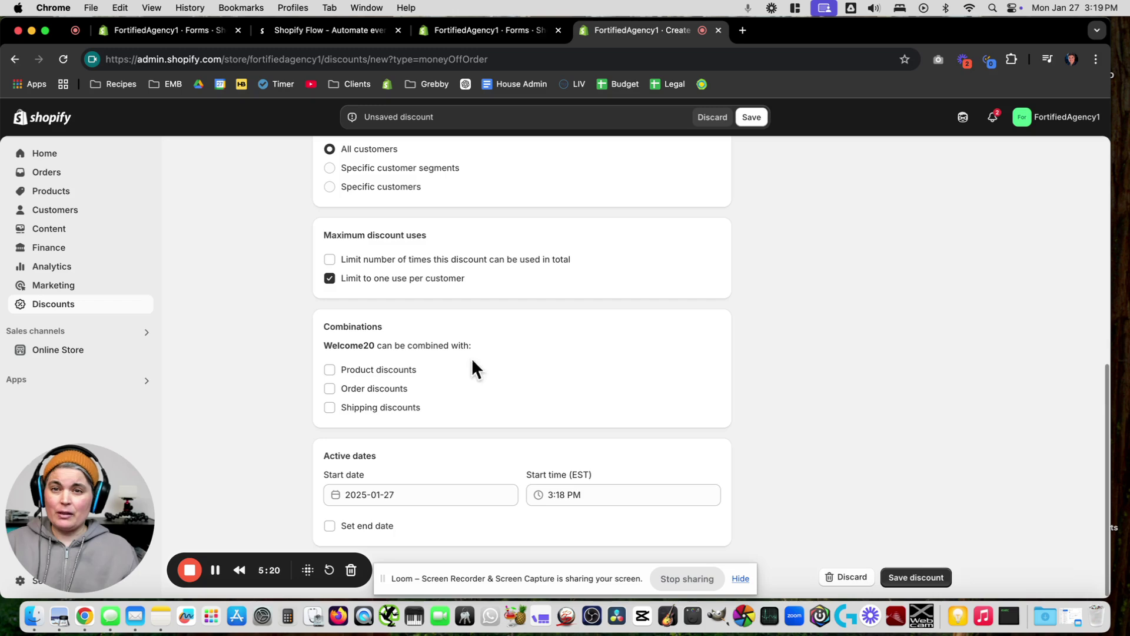
Allow Welcome20 to combine with shipping discounts and save the discount
{"action": "left_click", "coordinate": [329, 407]}
{"action": "scroll", "coordinate": [601, 393], "scroll_direction": "down", "scroll_amount": 1}
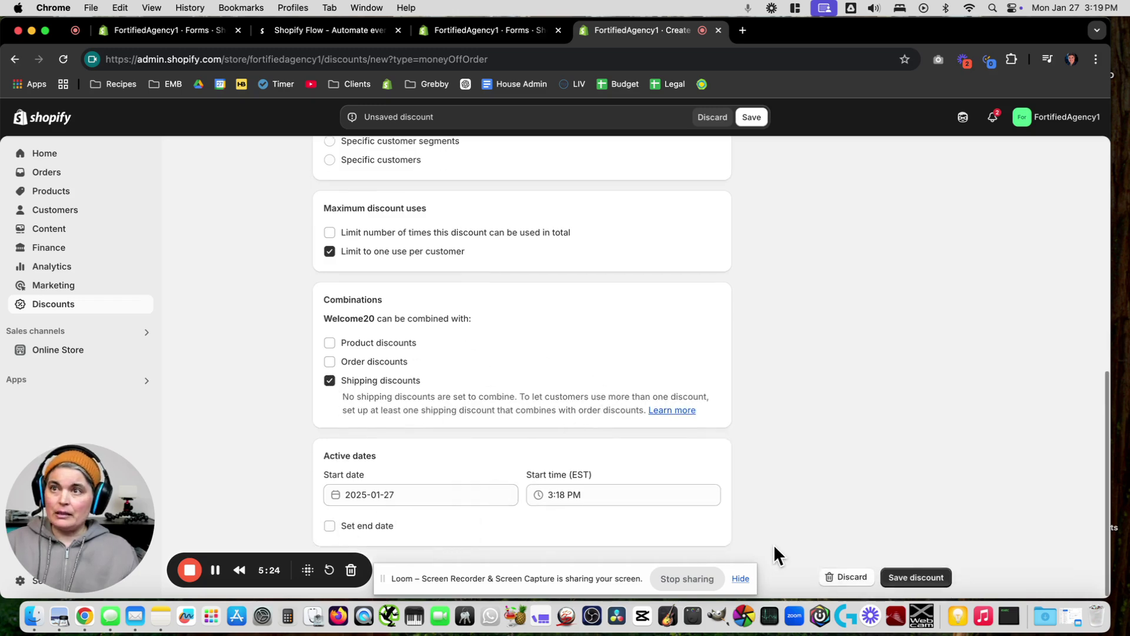
{"action": "left_click", "coordinate": [919, 576]}
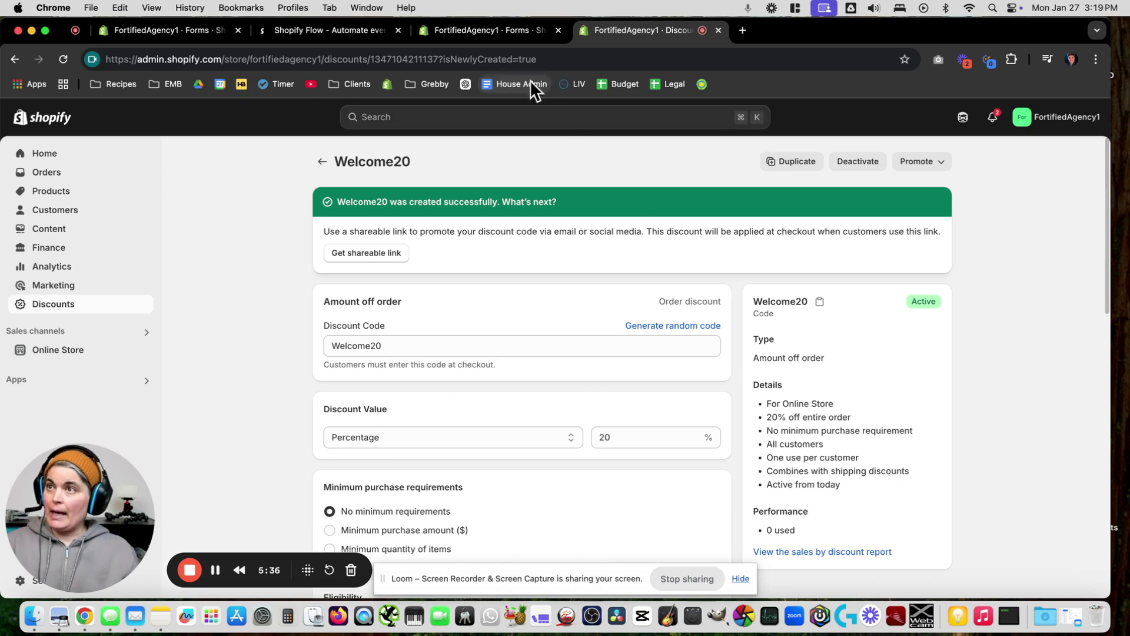
Return to the Welcome Email Series form, save it and reload its page
{"action": "left_click", "coordinate": [500, 30]}
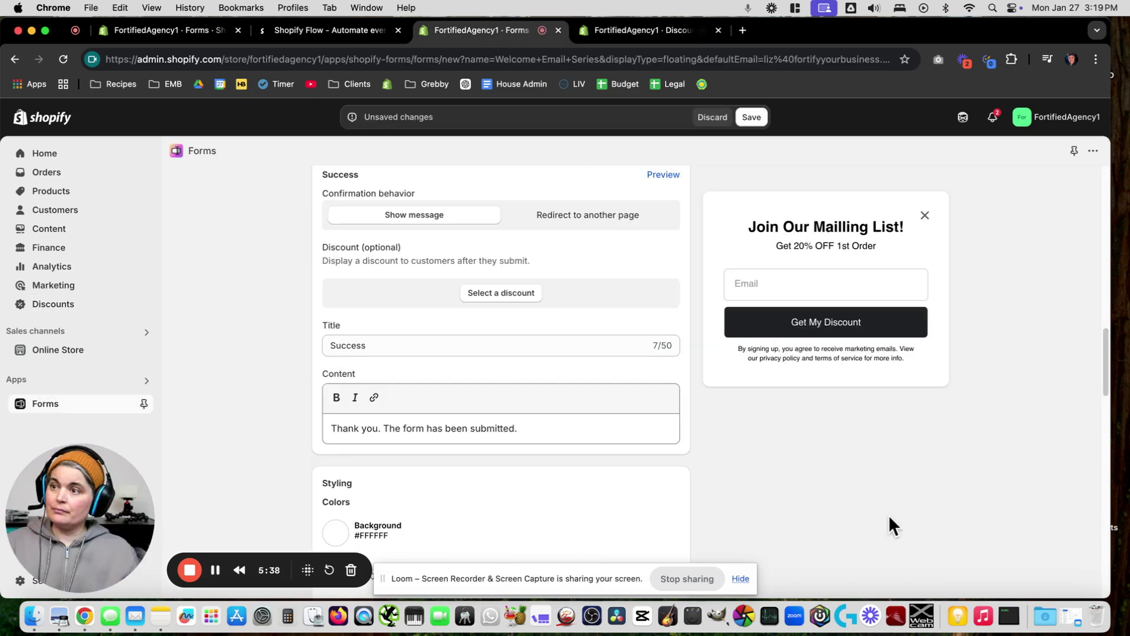
{"action": "left_click", "coordinate": [755, 120]}
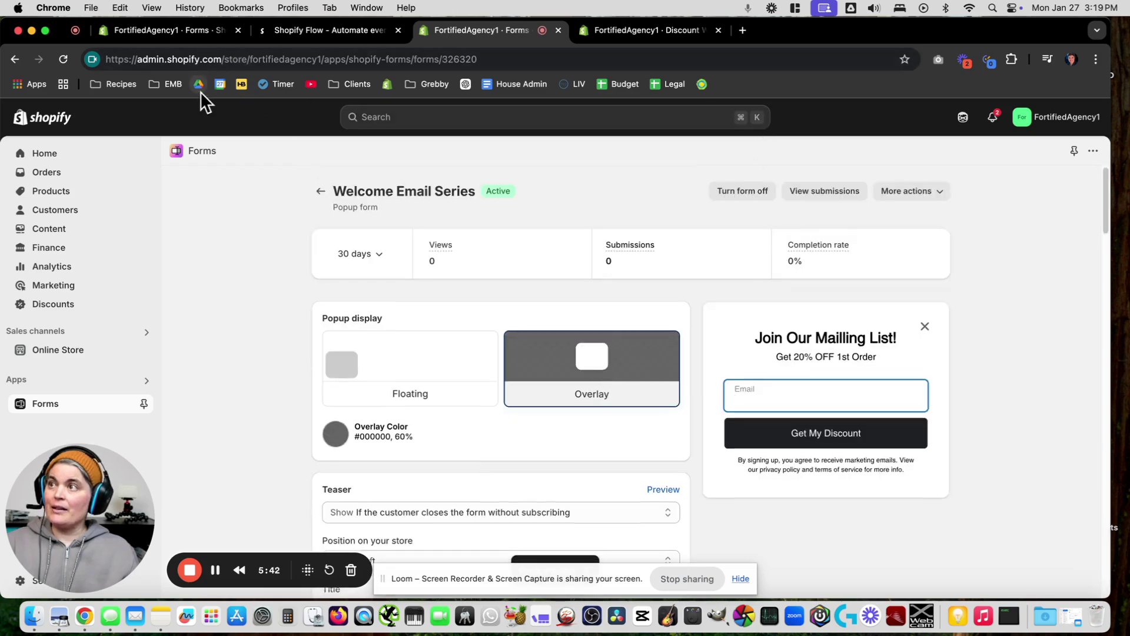
{"action": "left_click", "coordinate": [66, 62]}
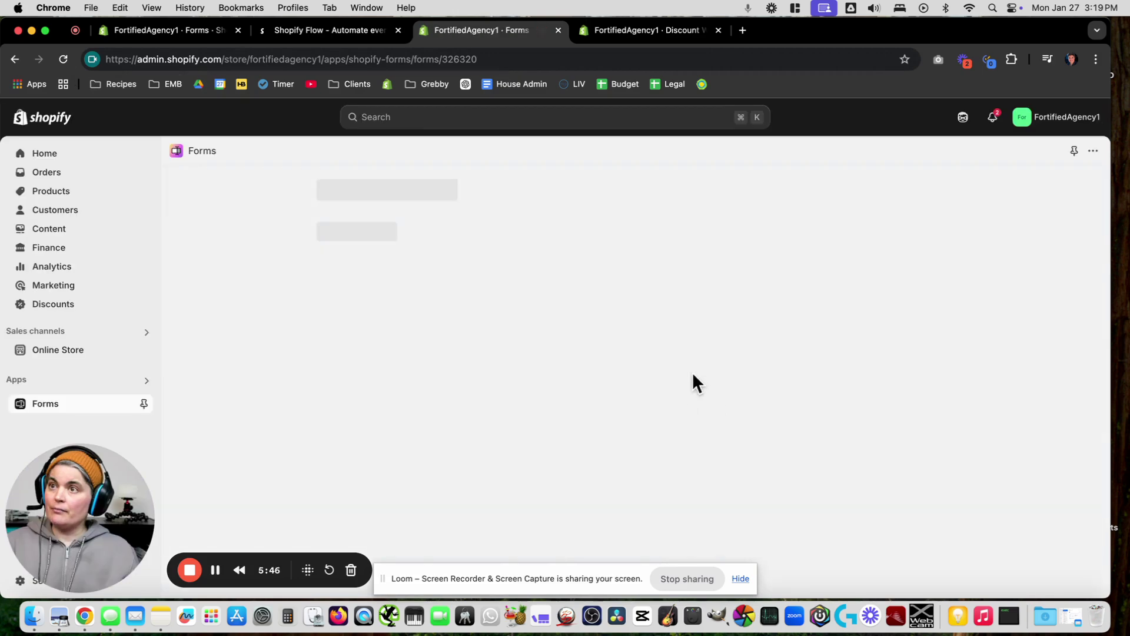
Attach the Welcome20 discount to the form's success message
{"action": "scroll", "coordinate": [689, 472], "scroll_direction": "down", "scroll_amount": 7}
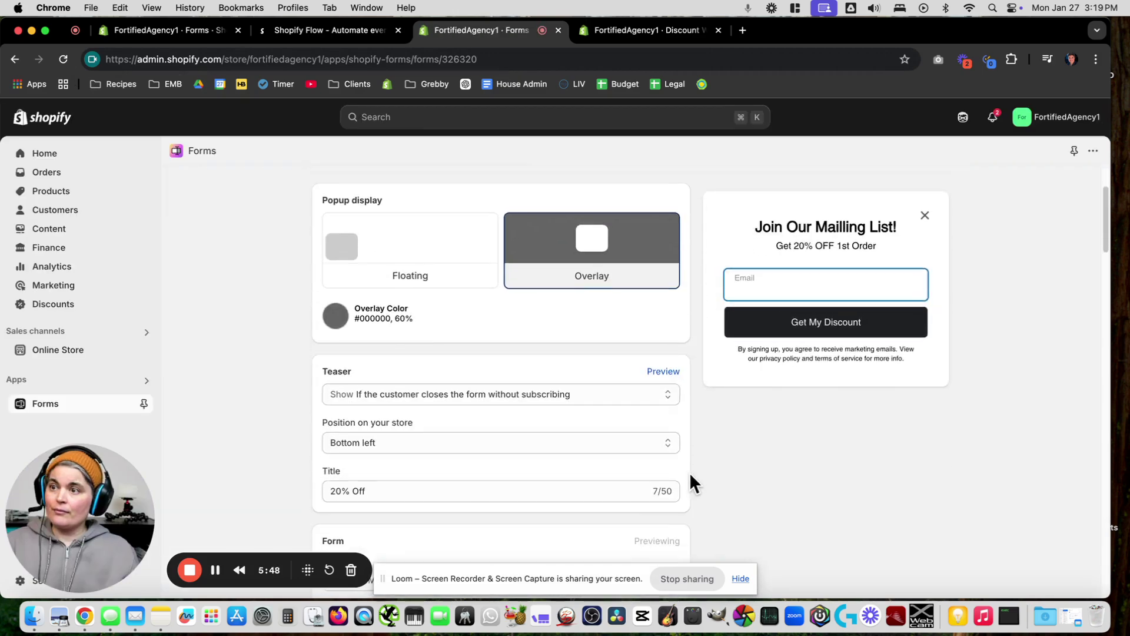
{"action": "scroll", "coordinate": [718, 486], "scroll_direction": "down", "scroll_amount": 10}
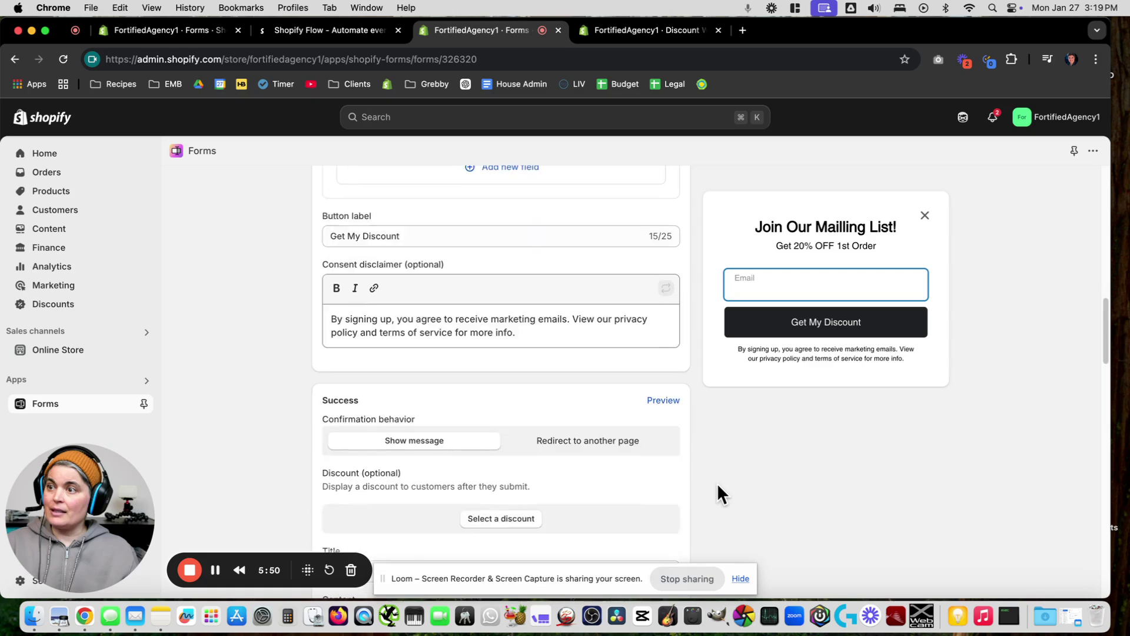
{"action": "scroll", "coordinate": [717, 483], "scroll_direction": "down", "scroll_amount": 1}
{"action": "scroll", "coordinate": [717, 482], "scroll_direction": "up", "scroll_amount": 6}
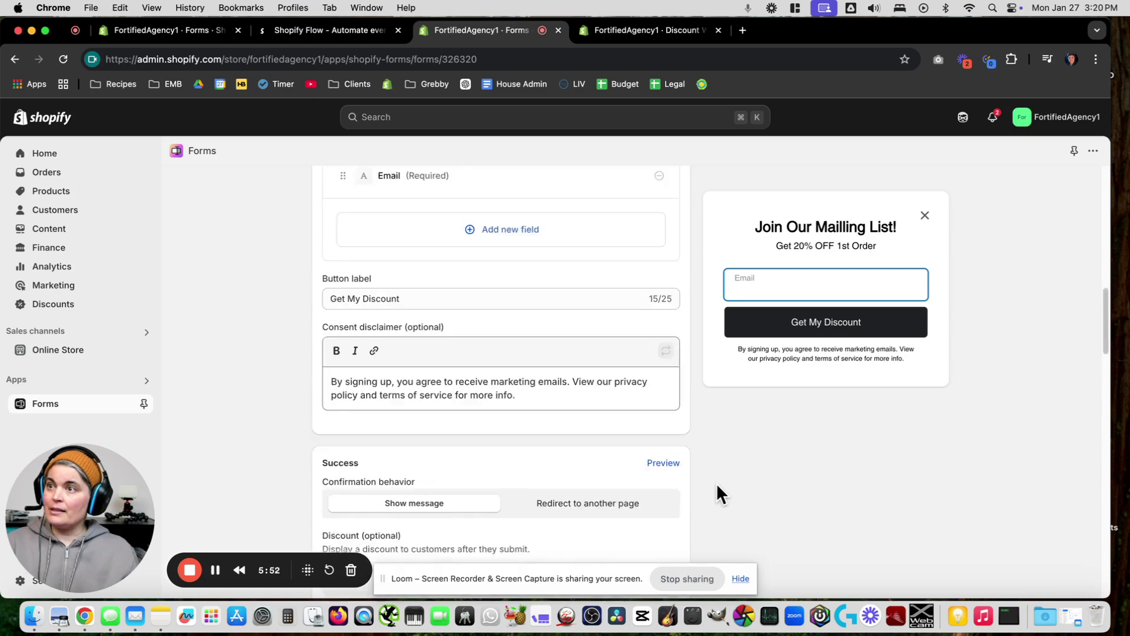
{"action": "scroll", "coordinate": [716, 483], "scroll_direction": "down", "scroll_amount": 3}
{"action": "left_click", "coordinate": [492, 398]}
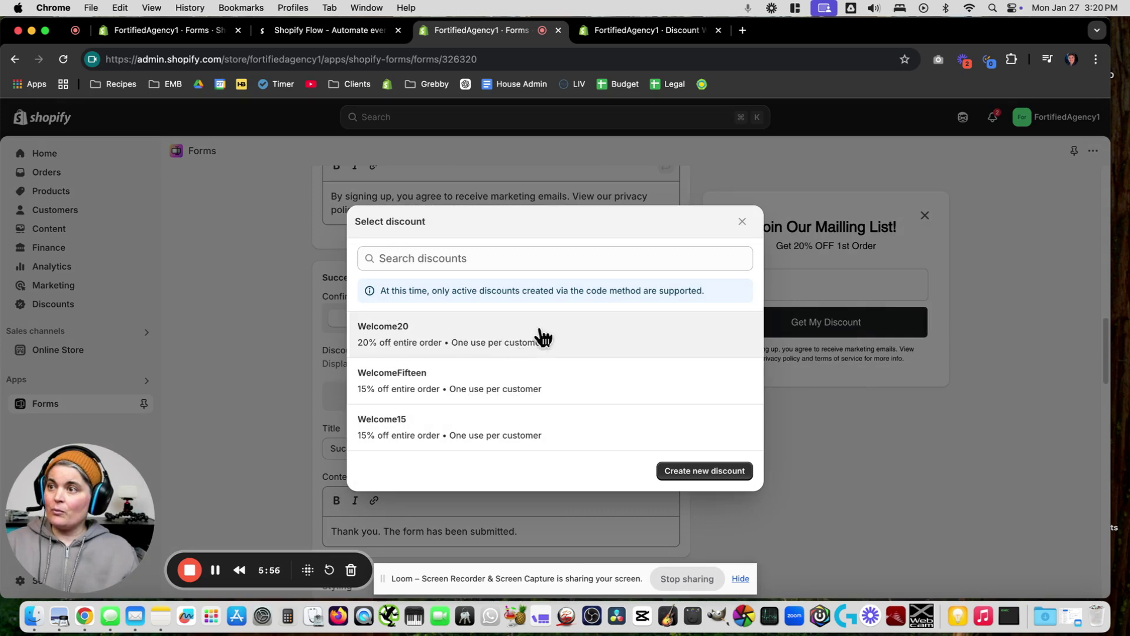
{"action": "left_click", "coordinate": [619, 331]}
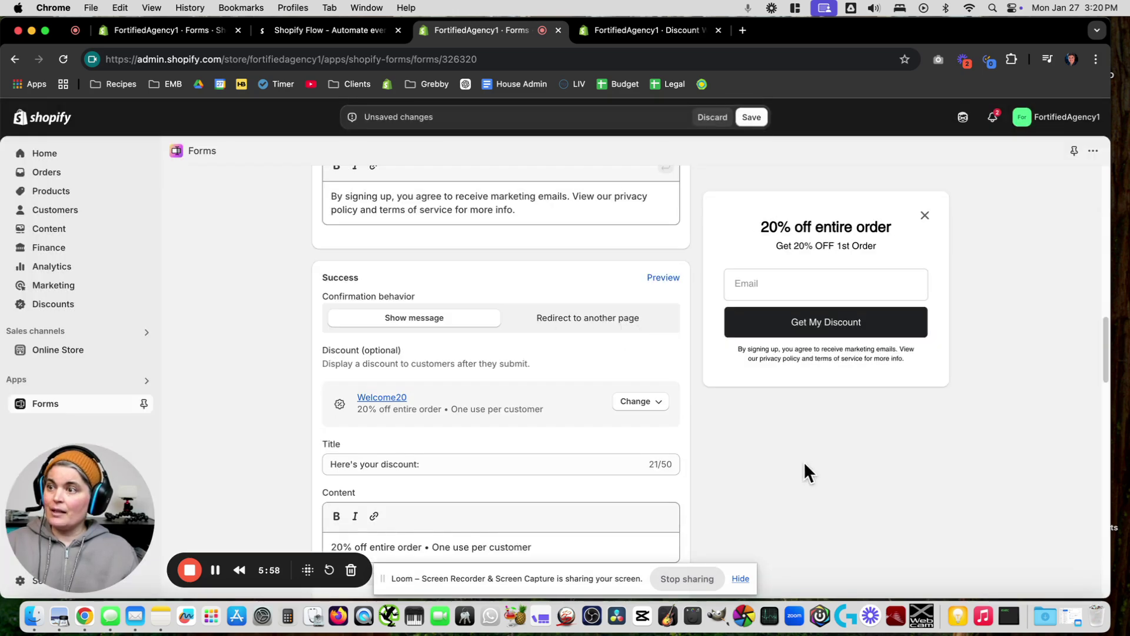
Set the form's background color to a pale green, #E4F9BE
{"action": "scroll", "coordinate": [741, 450], "scroll_direction": "down", "scroll_amount": 2}
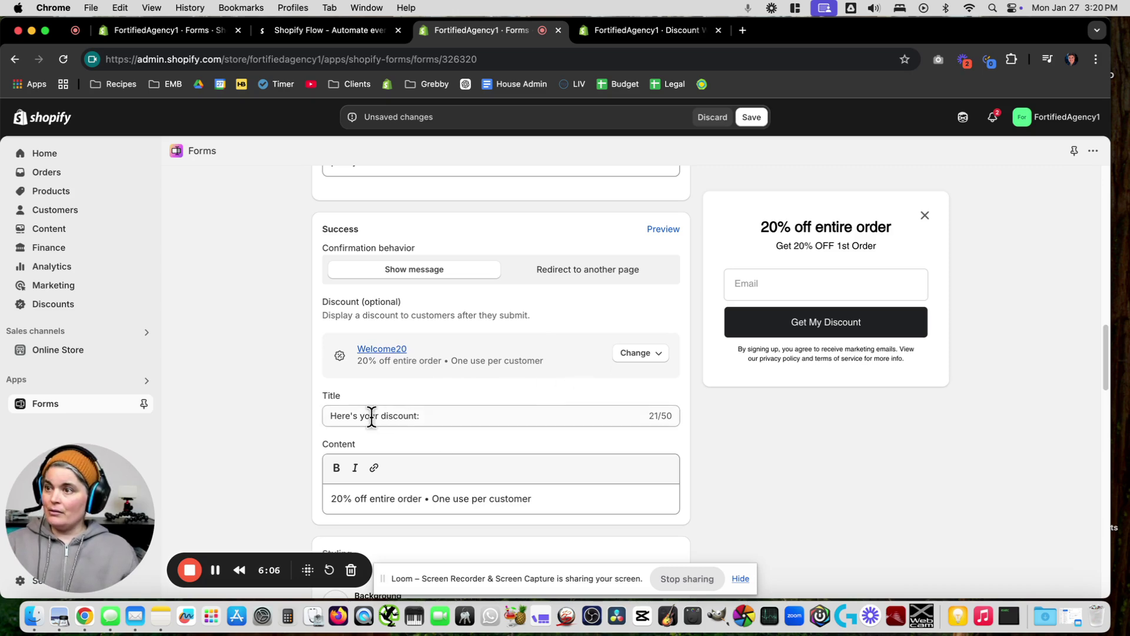
{"action": "scroll", "coordinate": [522, 435], "scroll_direction": "down", "scroll_amount": 3}
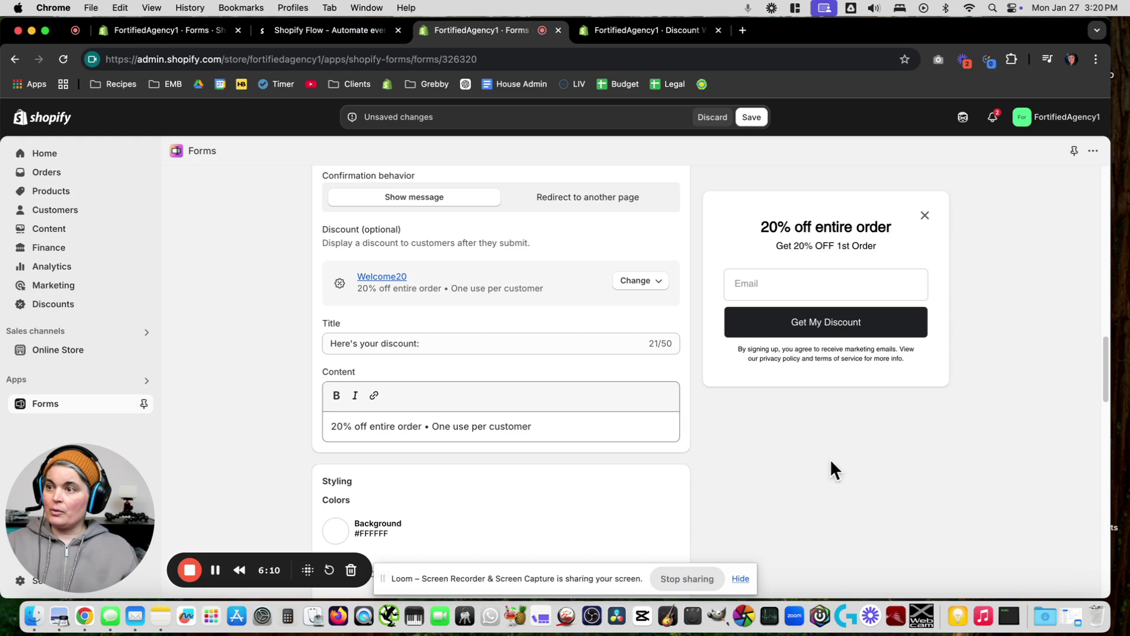
{"action": "scroll", "coordinate": [811, 466], "scroll_direction": "down", "scroll_amount": 8}
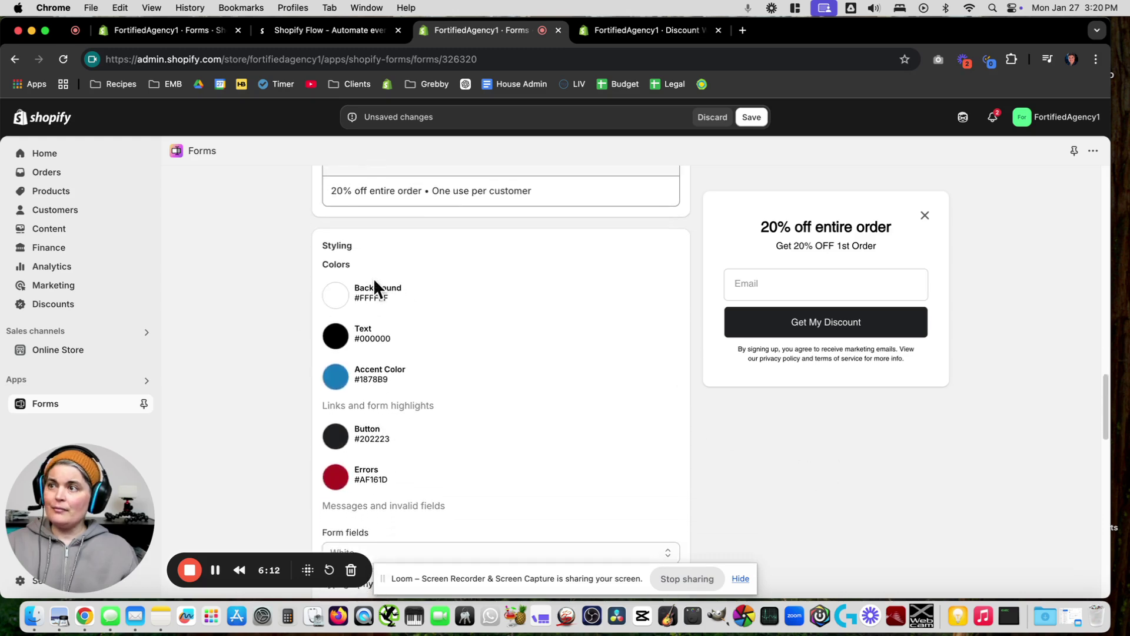
{"action": "left_click", "coordinate": [336, 297]}
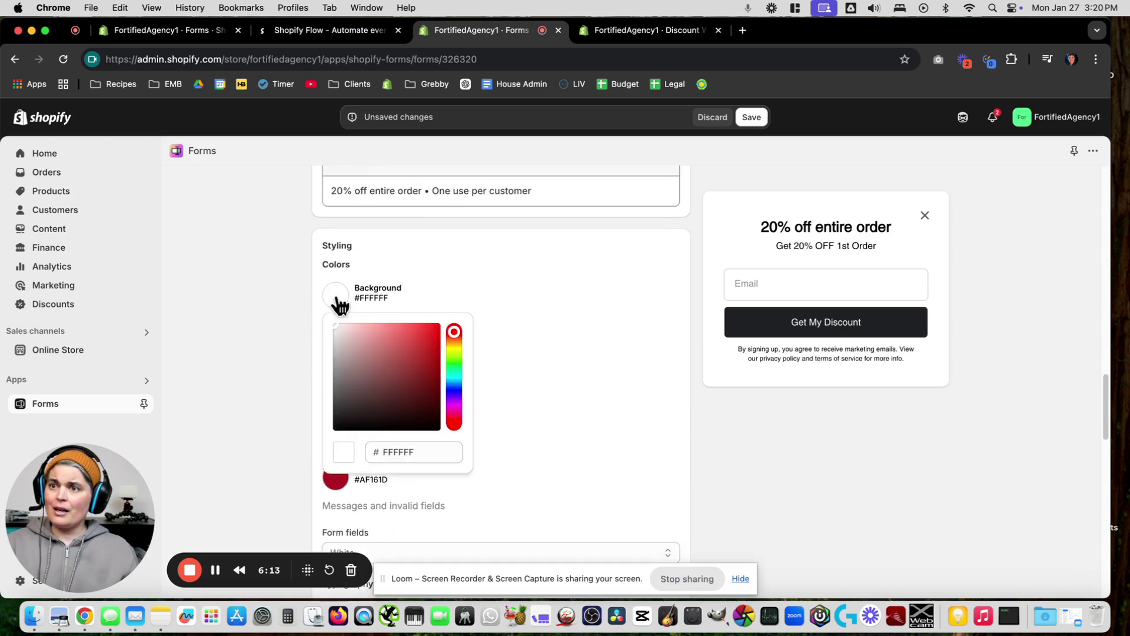
{"action": "left_click", "coordinate": [454, 352]}
{"action": "left_click", "coordinate": [359, 328]}
{"action": "left_click_drag", "start_coordinate": [360, 330], "coordinate": [358, 326]}
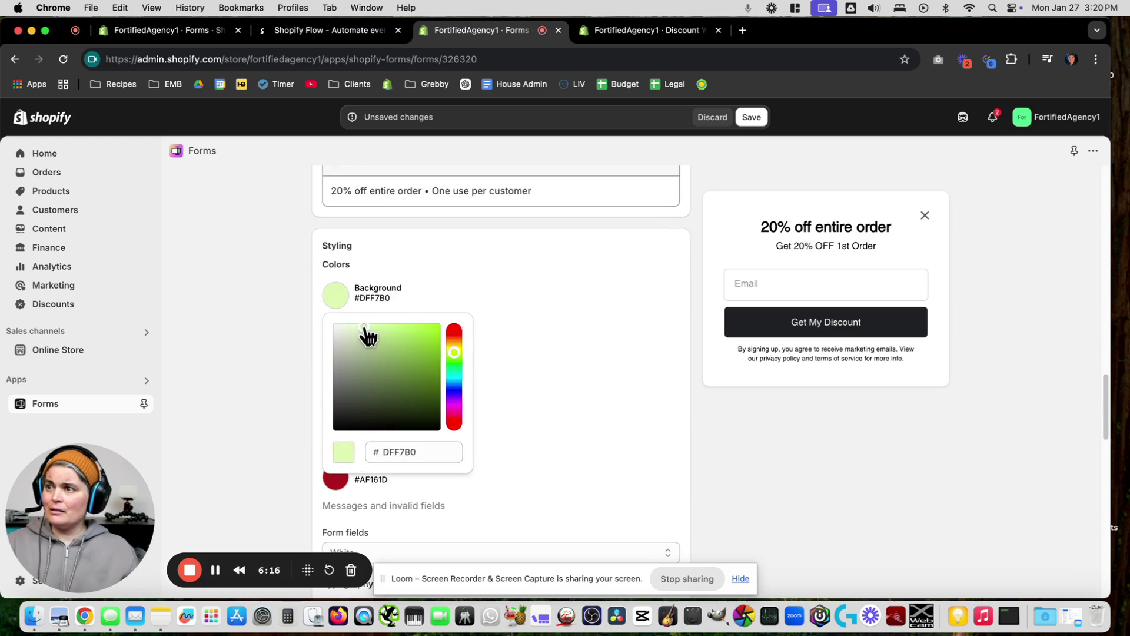
{"action": "left_click", "coordinate": [804, 465]}
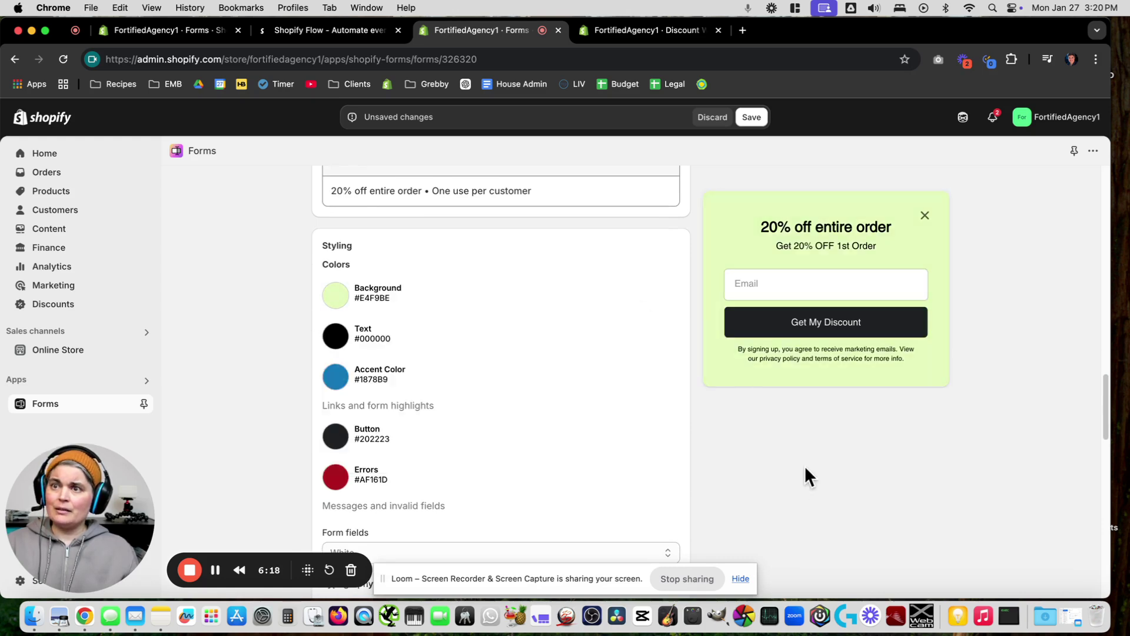
Try the dark green #558105 as the form background and settle on light green #D8F99B
{"action": "scroll", "coordinate": [565, 427], "scroll_direction": "down", "scroll_amount": 3}
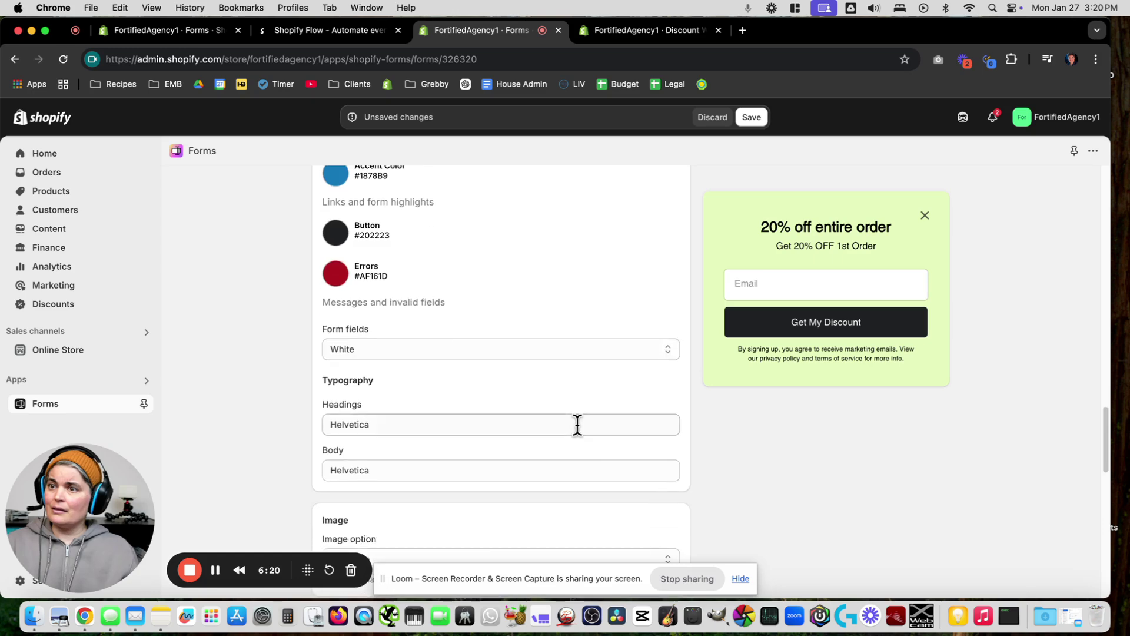
{"action": "scroll", "coordinate": [577, 426], "scroll_direction": "up", "scroll_amount": 4}
{"action": "left_click", "coordinate": [338, 242]}
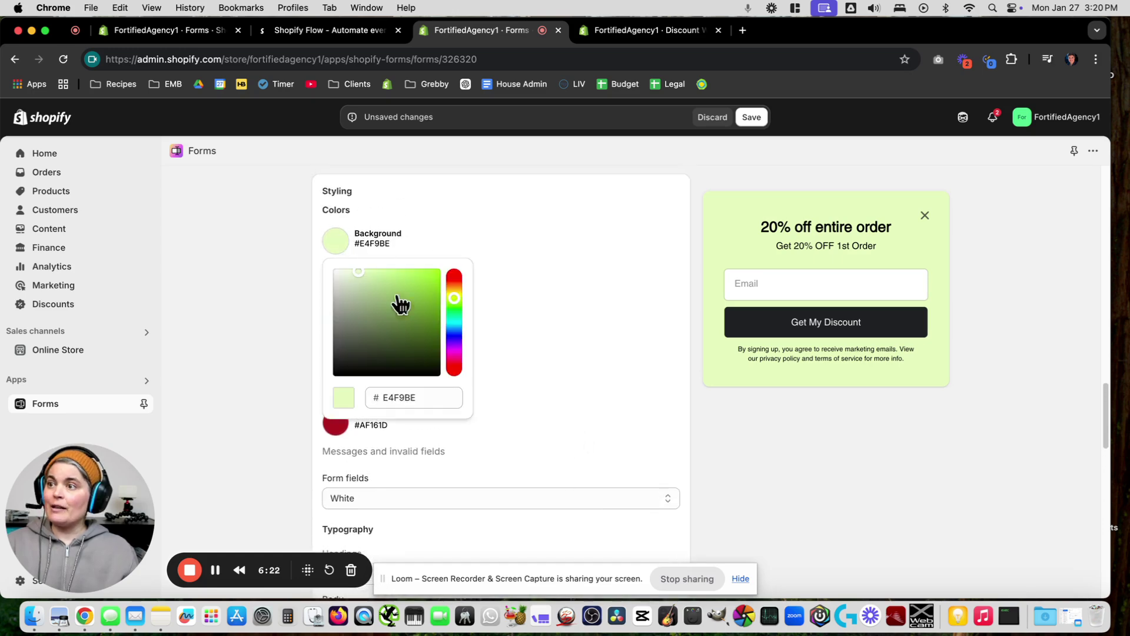
{"action": "left_click", "coordinate": [437, 324]}
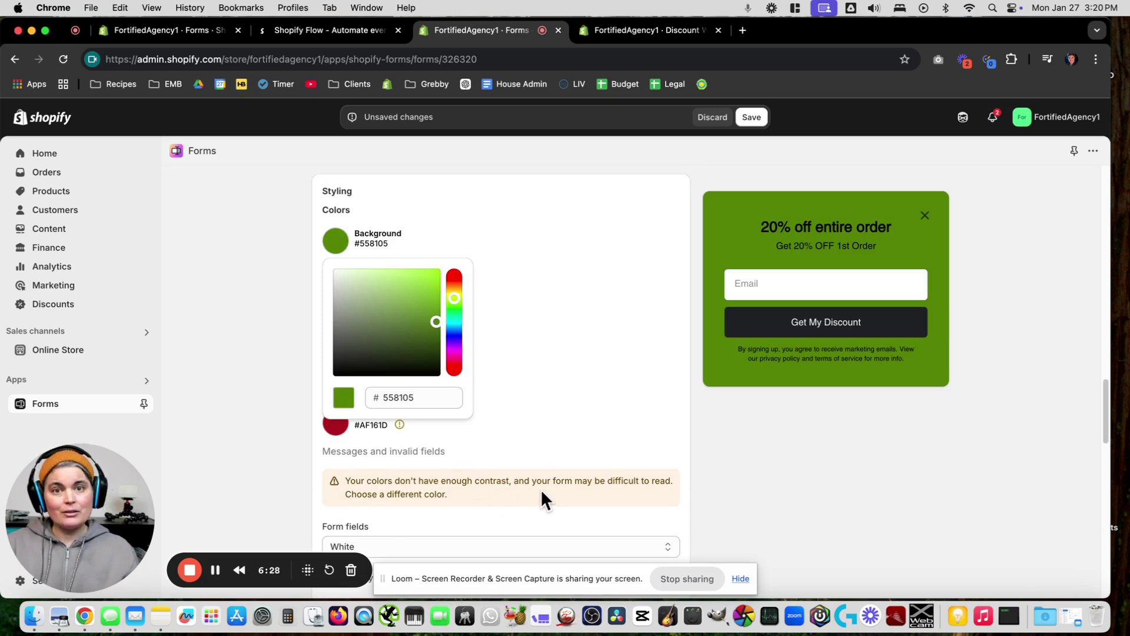
{"action": "left_click_drag", "start_coordinate": [437, 324], "coordinate": [376, 275]}
{"action": "left_click", "coordinate": [813, 476]}
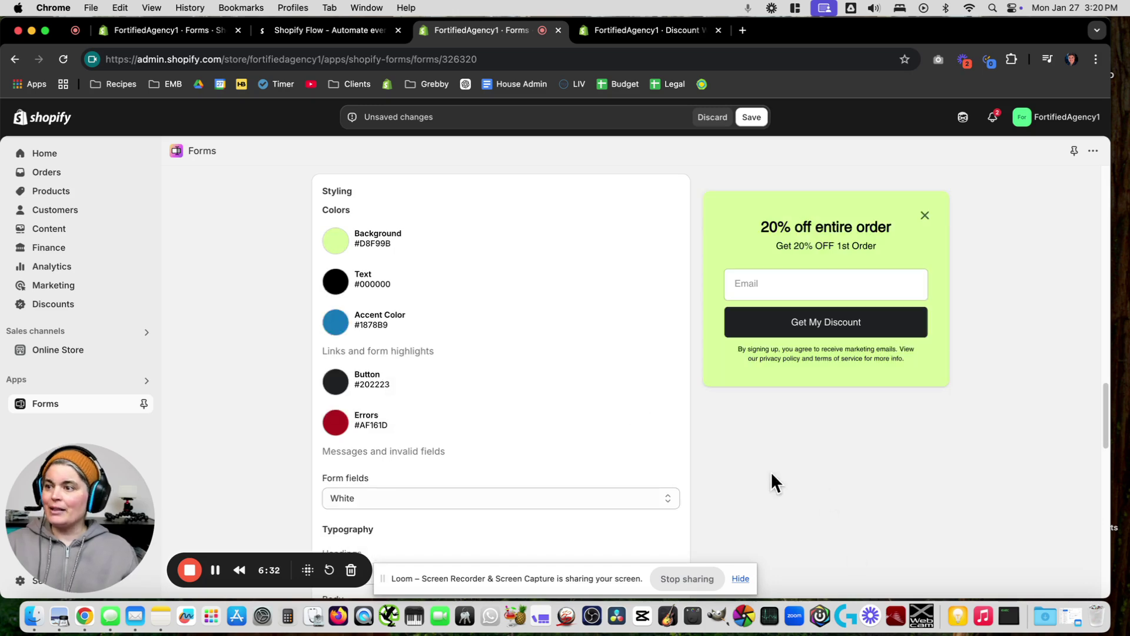
Set the form's headings font to Arimo
{"action": "scroll", "coordinate": [771, 471], "scroll_direction": "down", "scroll_amount": 5}
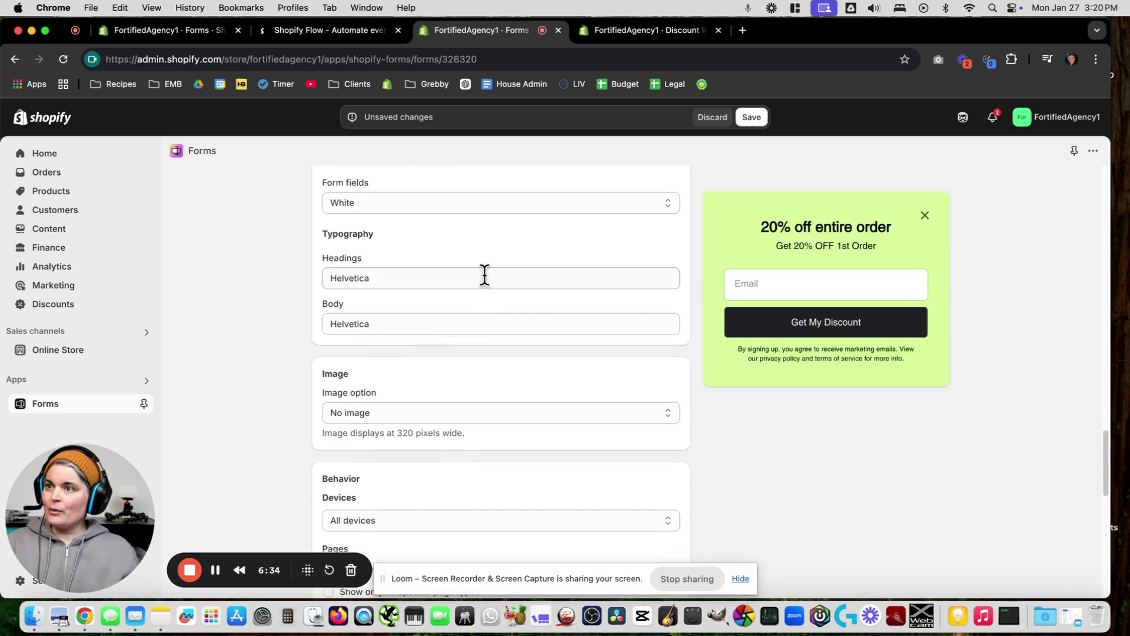
{"action": "left_click", "coordinate": [485, 277]}
{"action": "scroll", "coordinate": [503, 441], "scroll_direction": "down", "scroll_amount": 2}
{"action": "scroll", "coordinate": [505, 459], "scroll_direction": "down", "scroll_amount": 3}
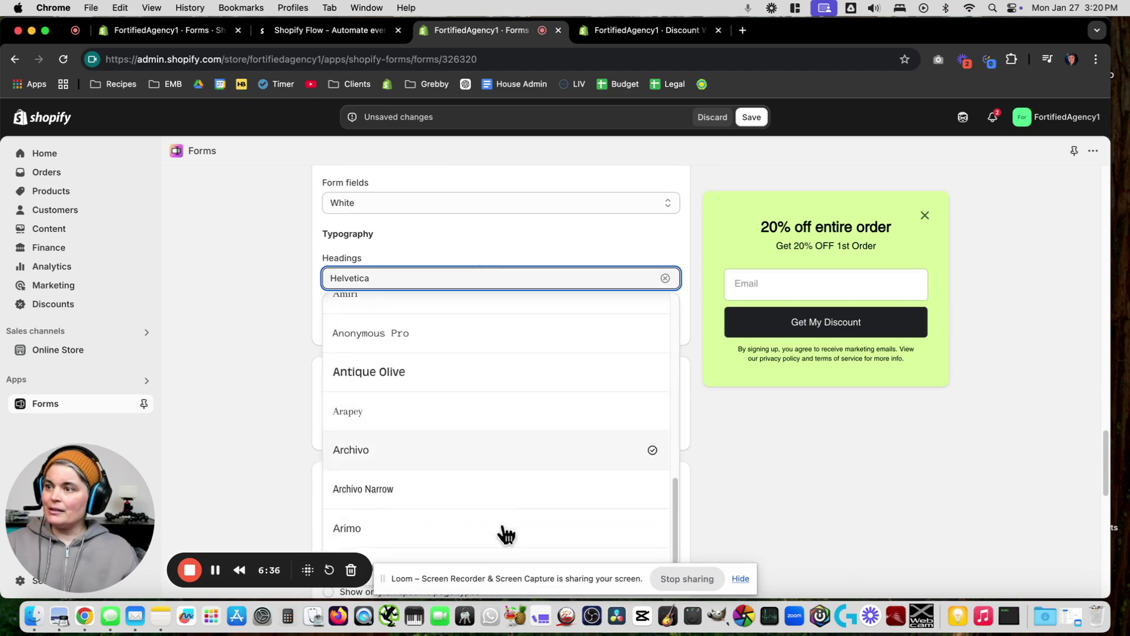
{"action": "left_click", "coordinate": [471, 520]}
{"action": "left_click", "coordinate": [790, 454]}
Limit the form to Mobile devices and have it display on the first page view
{"action": "scroll", "coordinate": [794, 465], "scroll_direction": "down", "scroll_amount": 3}
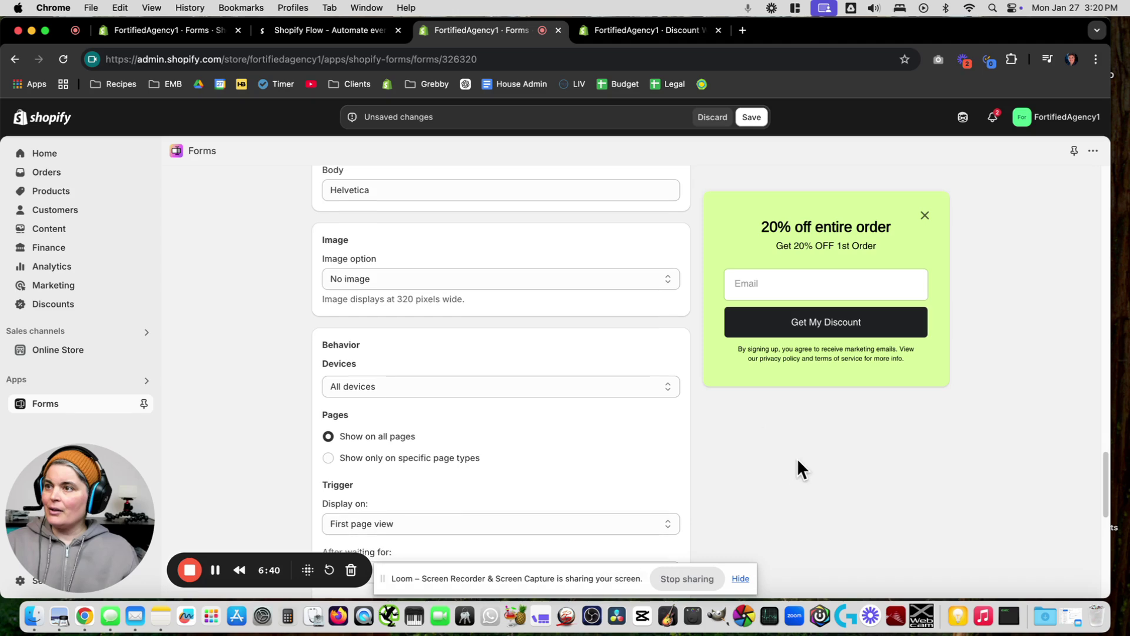
{"action": "scroll", "coordinate": [602, 452], "scroll_direction": "down", "scroll_amount": 2}
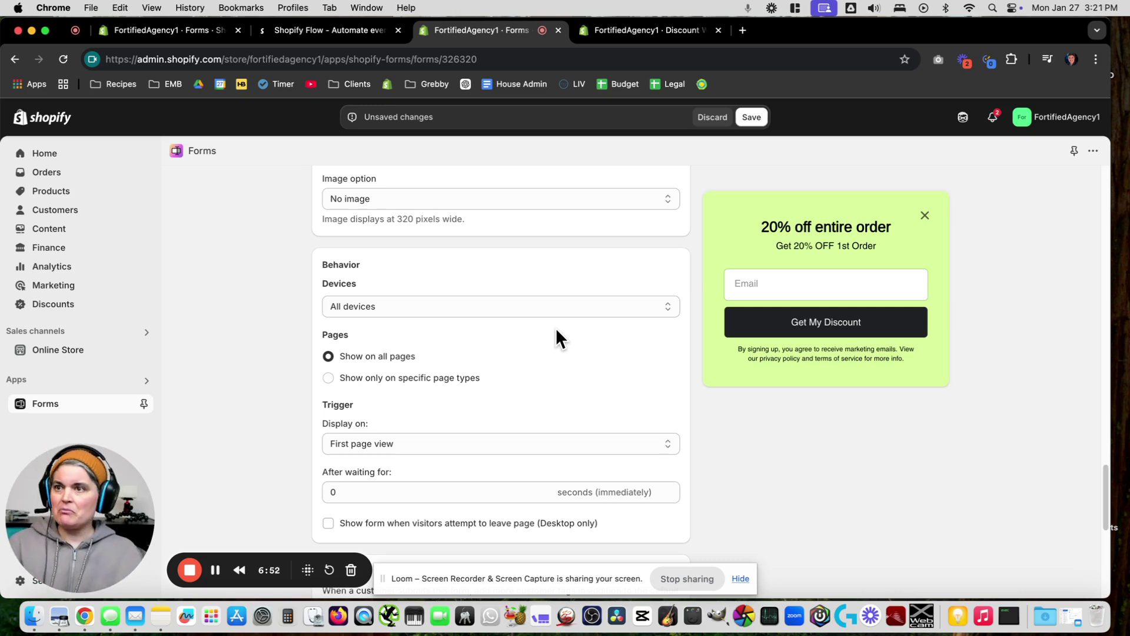
{"action": "left_click", "coordinate": [545, 311]}
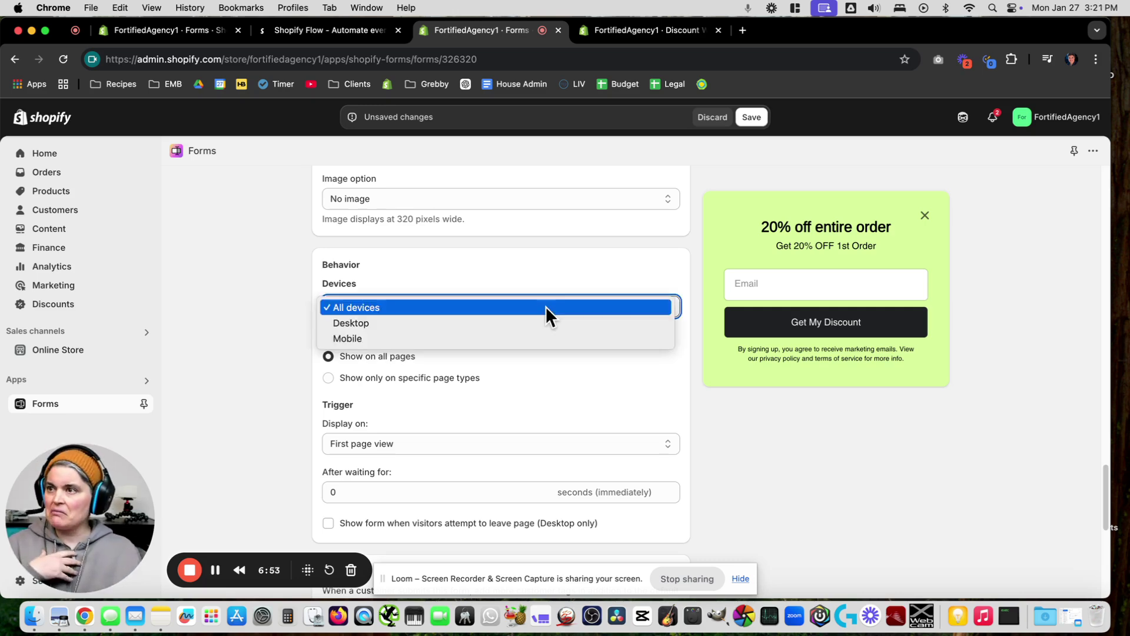
{"action": "left_click", "coordinate": [505, 339]}
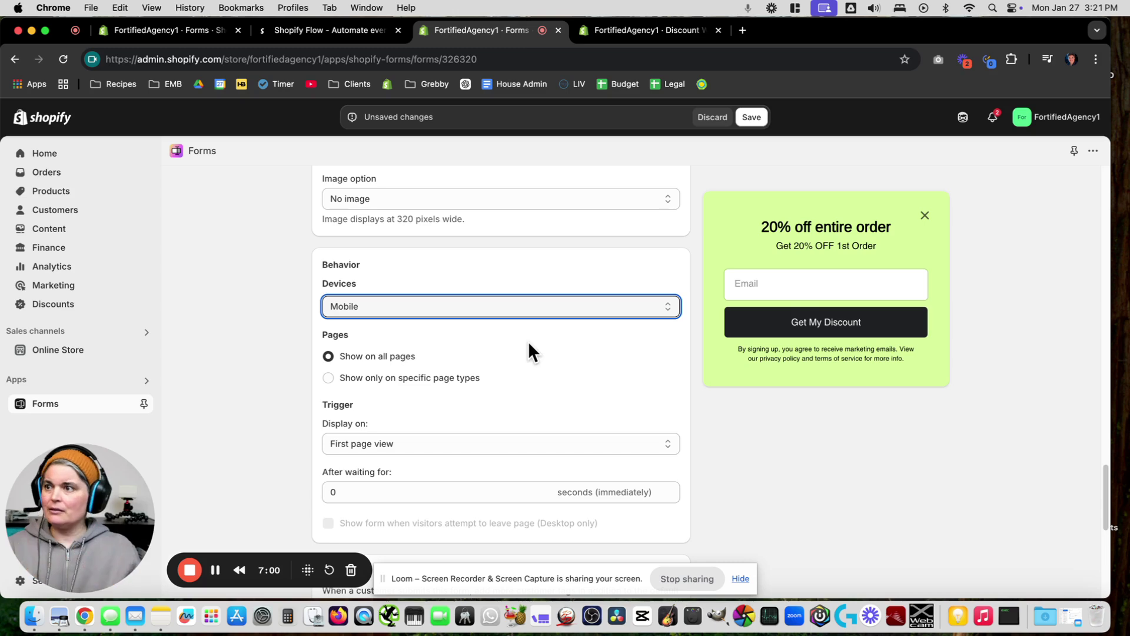
{"action": "left_click", "coordinate": [532, 444]}
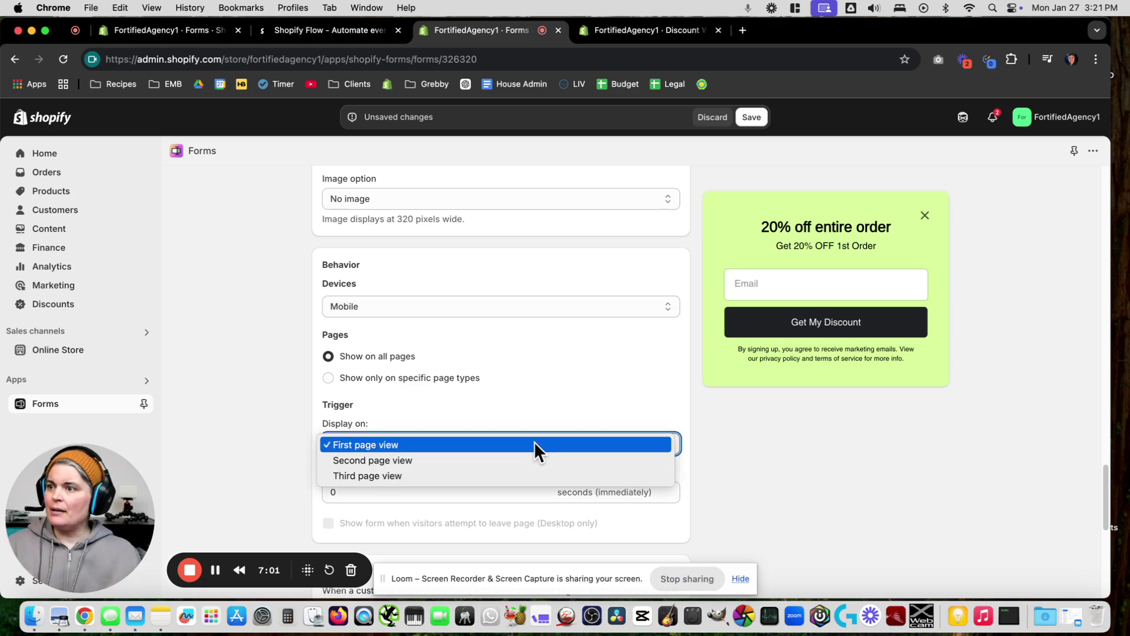
{"action": "left_click", "coordinate": [482, 448]}
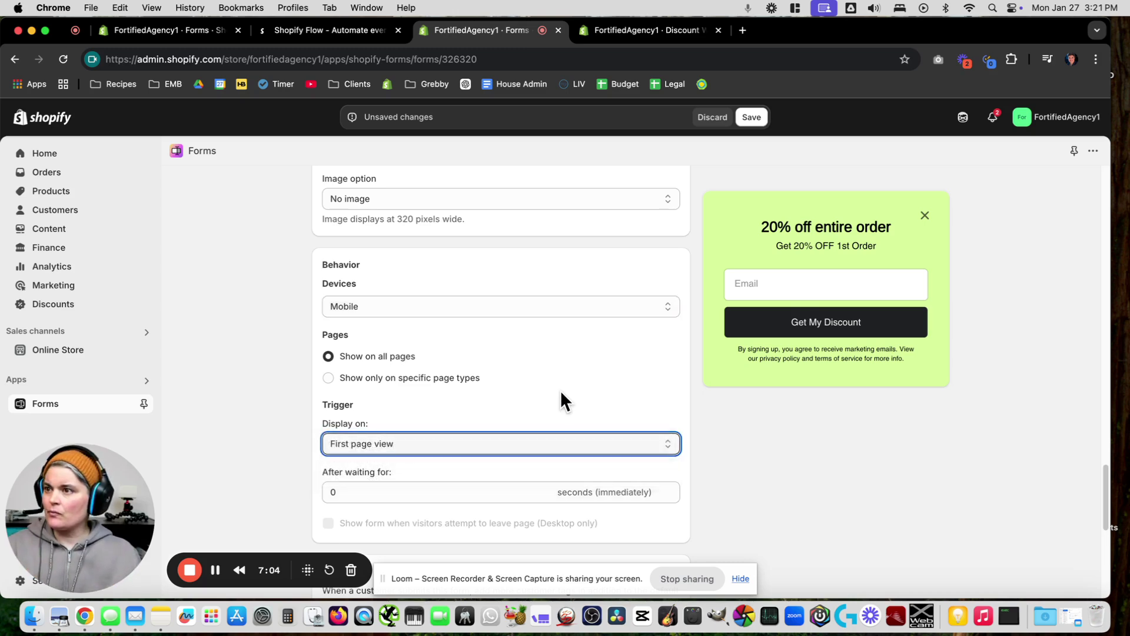
Show the form only on specific page types, excluding Collections, Pages, Blogs, Articles and Customers
{"action": "left_click", "coordinate": [457, 379]}
{"action": "scroll", "coordinate": [541, 434], "scroll_direction": "down", "scroll_amount": 2}
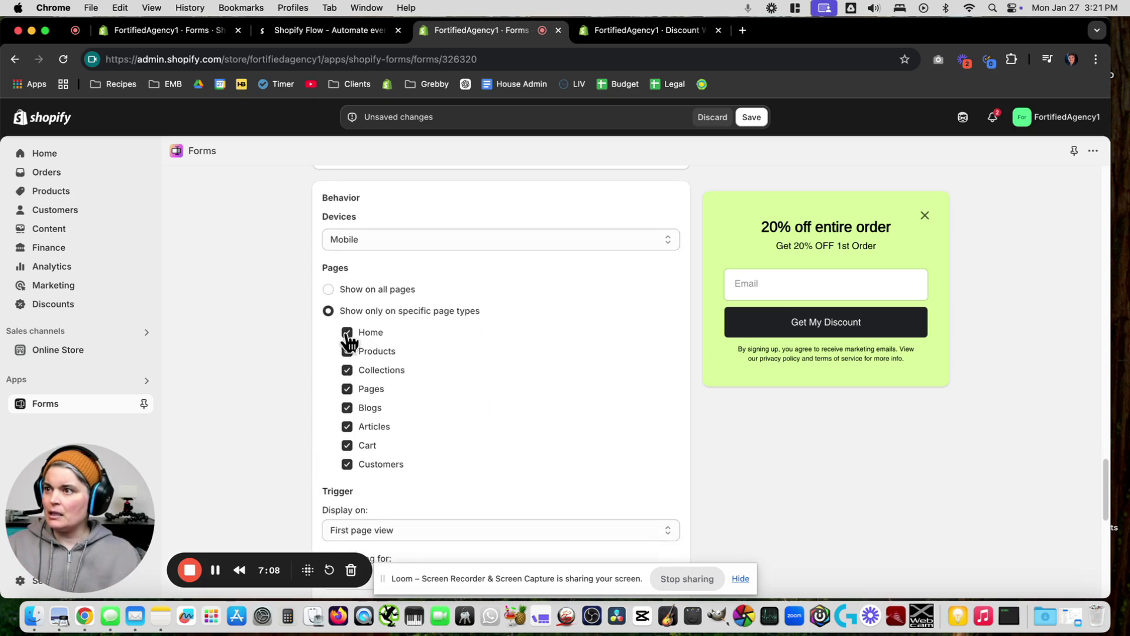
{"action": "left_click", "coordinate": [347, 370]}
{"action": "left_click", "coordinate": [347, 388]}
{"action": "left_click", "coordinate": [347, 407]}
{"action": "left_click", "coordinate": [346, 426]}
{"action": "left_click", "coordinate": [346, 464]}
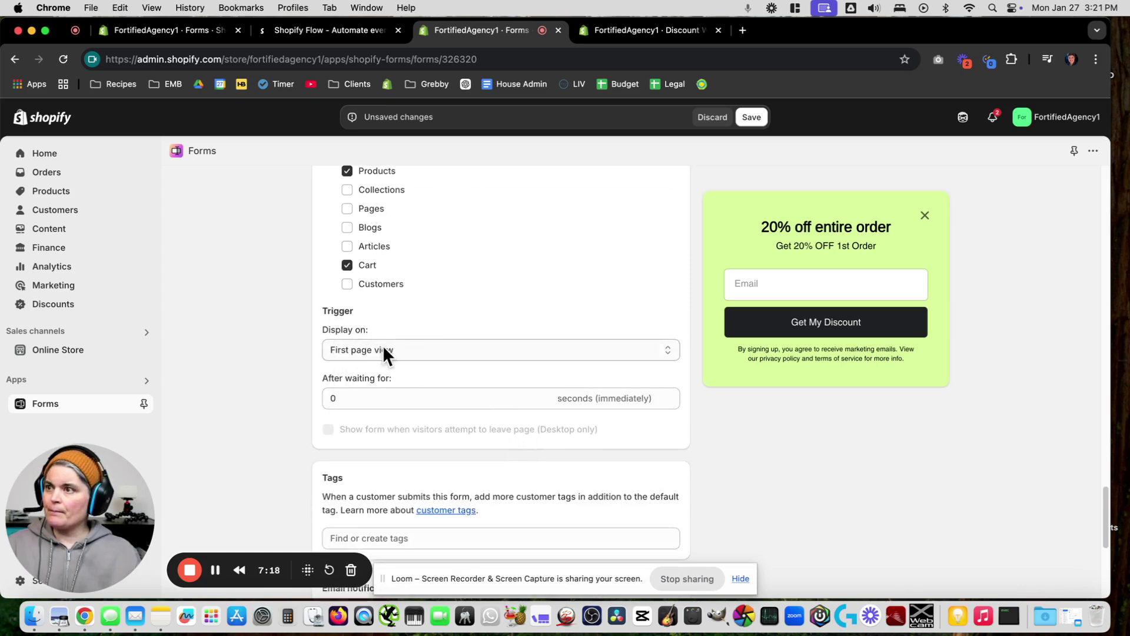
Keep the first page view trigger and set the form's waiting time to 3 seconds
{"action": "left_click", "coordinate": [459, 351]}
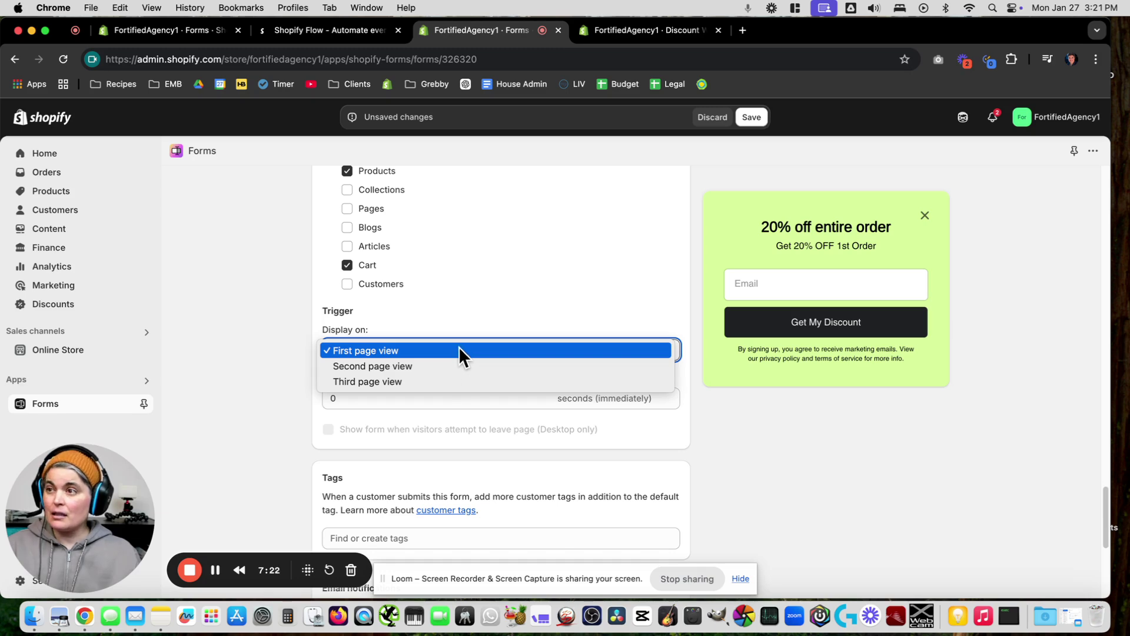
{"action": "left_click", "coordinate": [482, 303]}
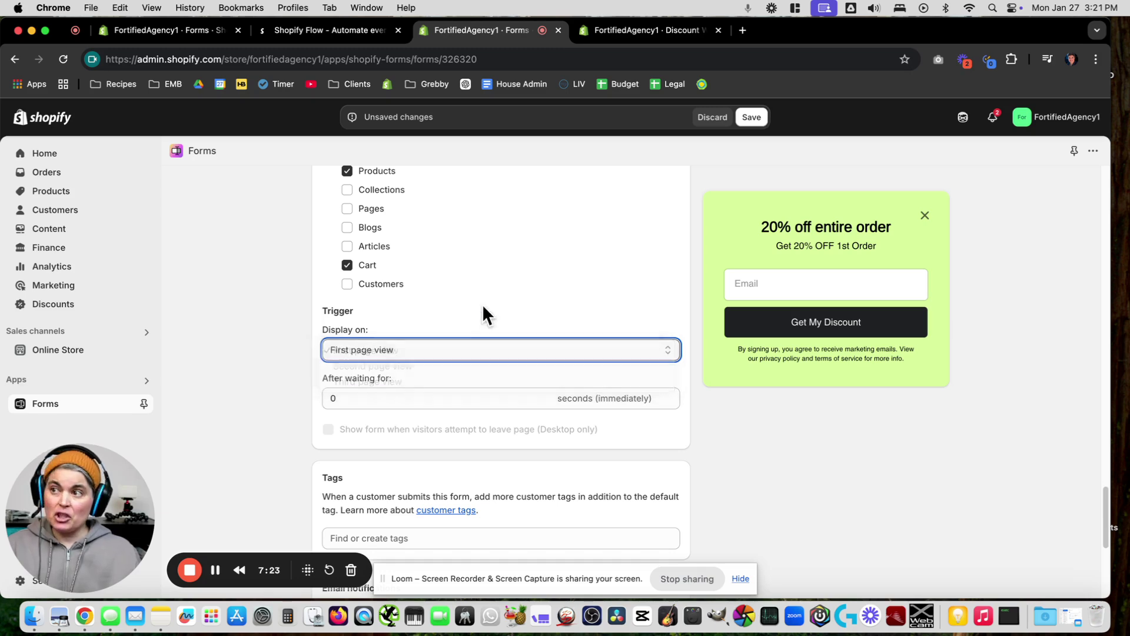
{"action": "left_click", "coordinate": [403, 400]}
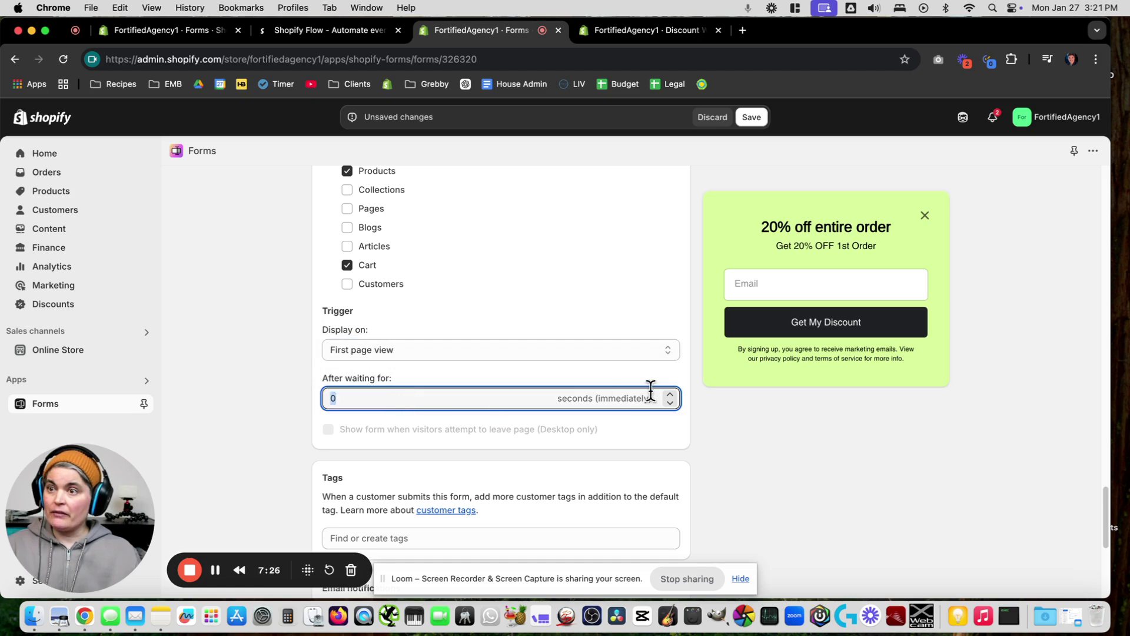
{"action": "left_click", "coordinate": [670, 394]}
{"action": "left_click", "coordinate": [669, 394]}
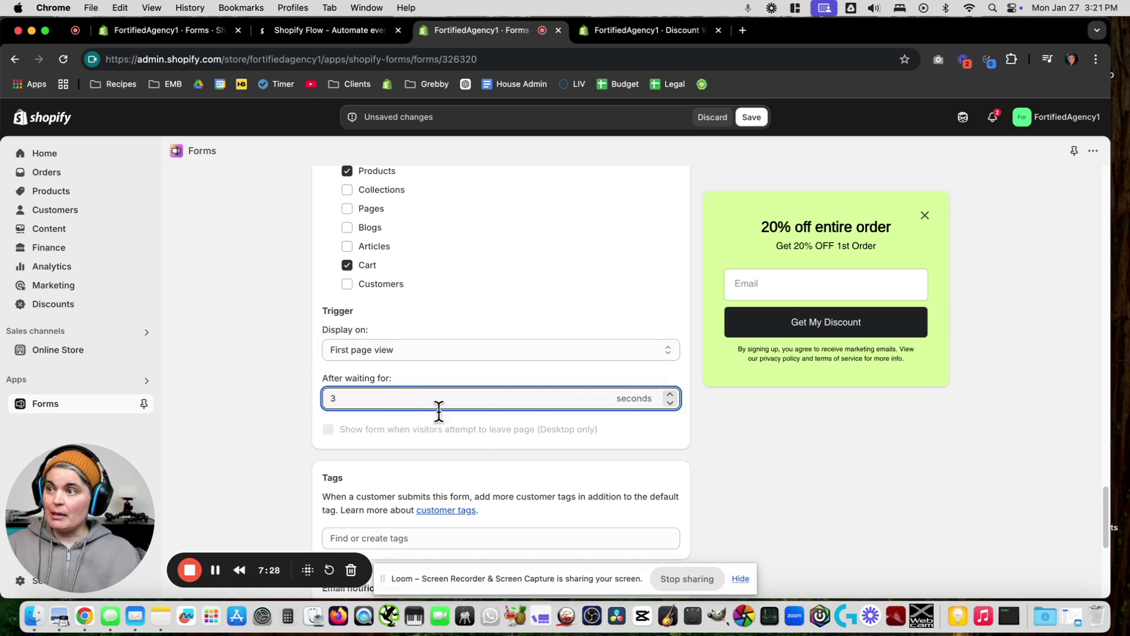
{"action": "left_click", "coordinate": [768, 488]}
Review the form's tags and email notification settings, and open the management page for the Welcome new subscribers automation
{"action": "scroll", "coordinate": [768, 488], "scroll_direction": "down", "scroll_amount": 5}
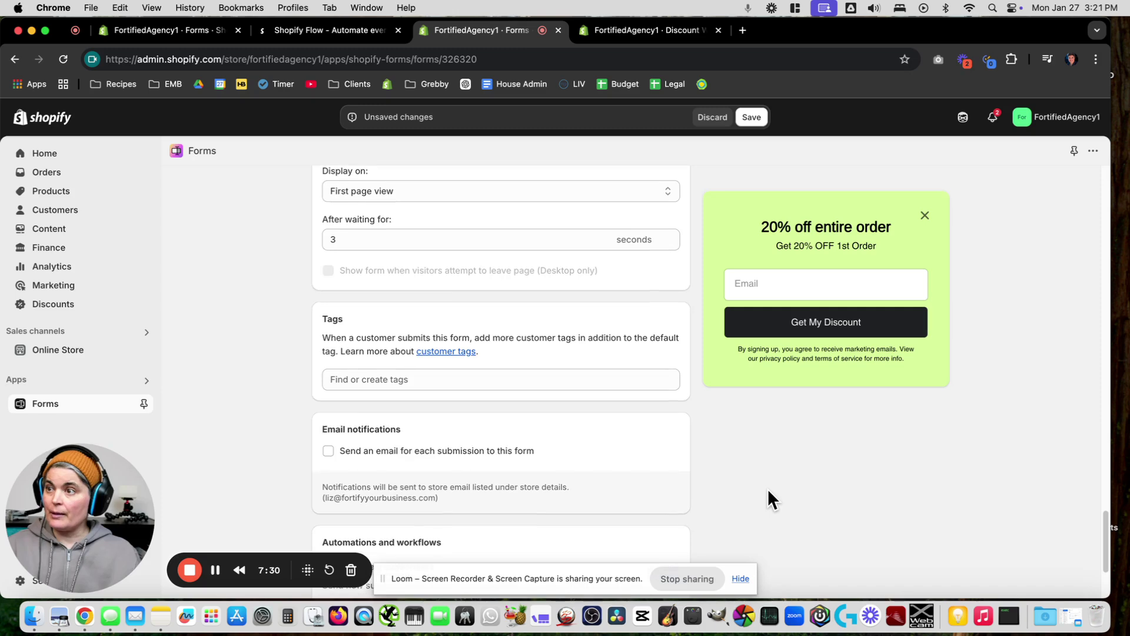
{"action": "scroll", "coordinate": [766, 489], "scroll_direction": "down", "scroll_amount": 3}
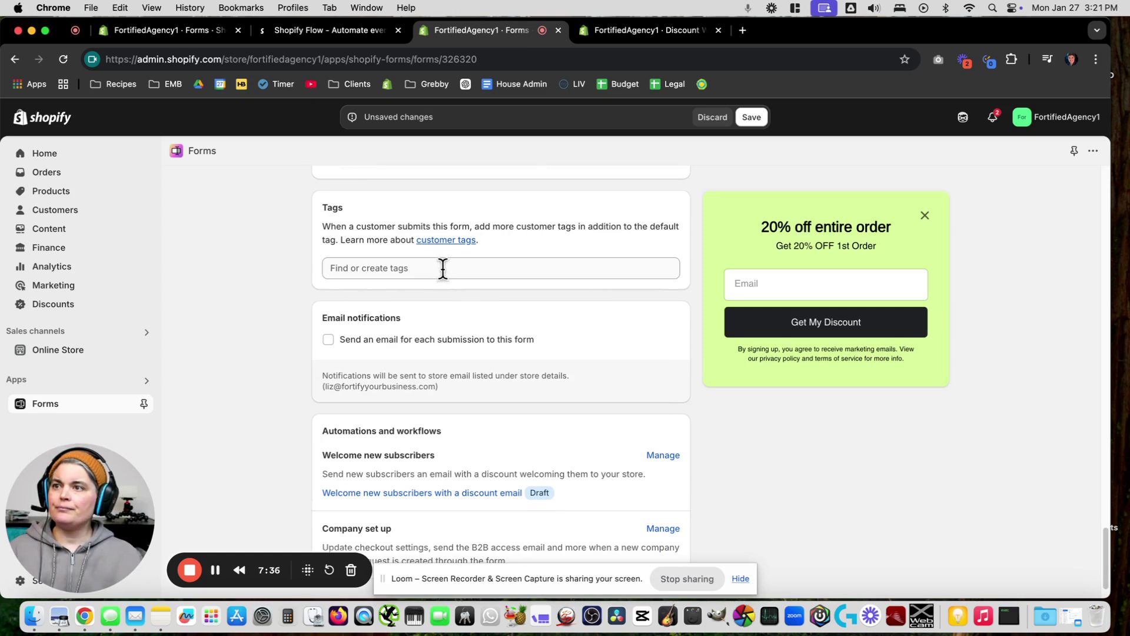
{"action": "left_click_drag", "start_coordinate": [649, 226], "coordinate": [677, 225]}
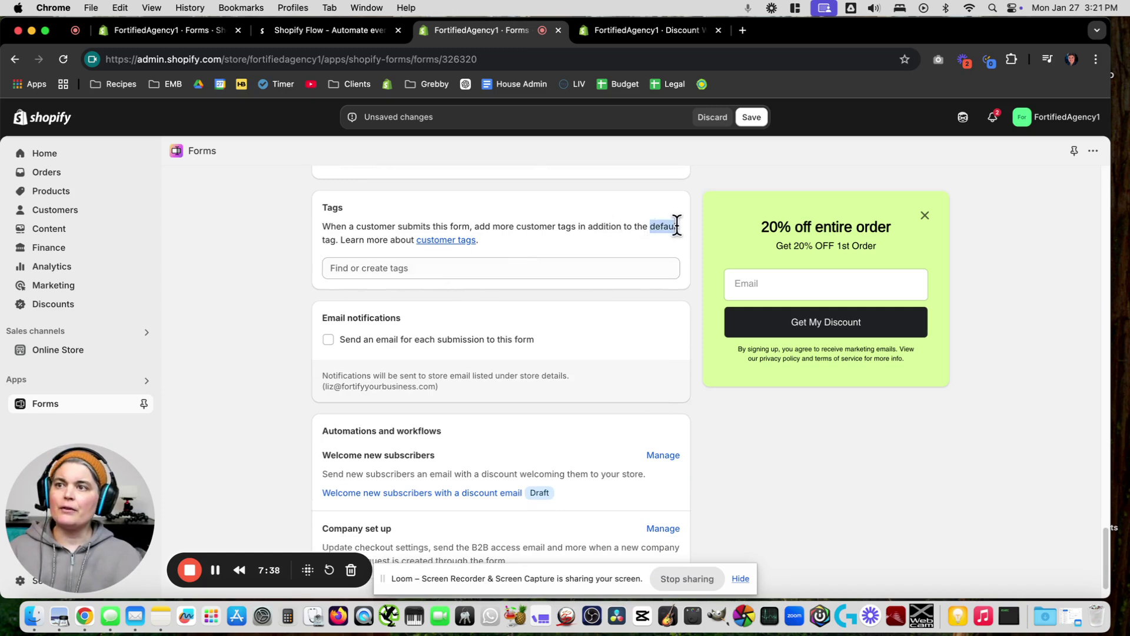
{"action": "left_click", "coordinate": [823, 481]}
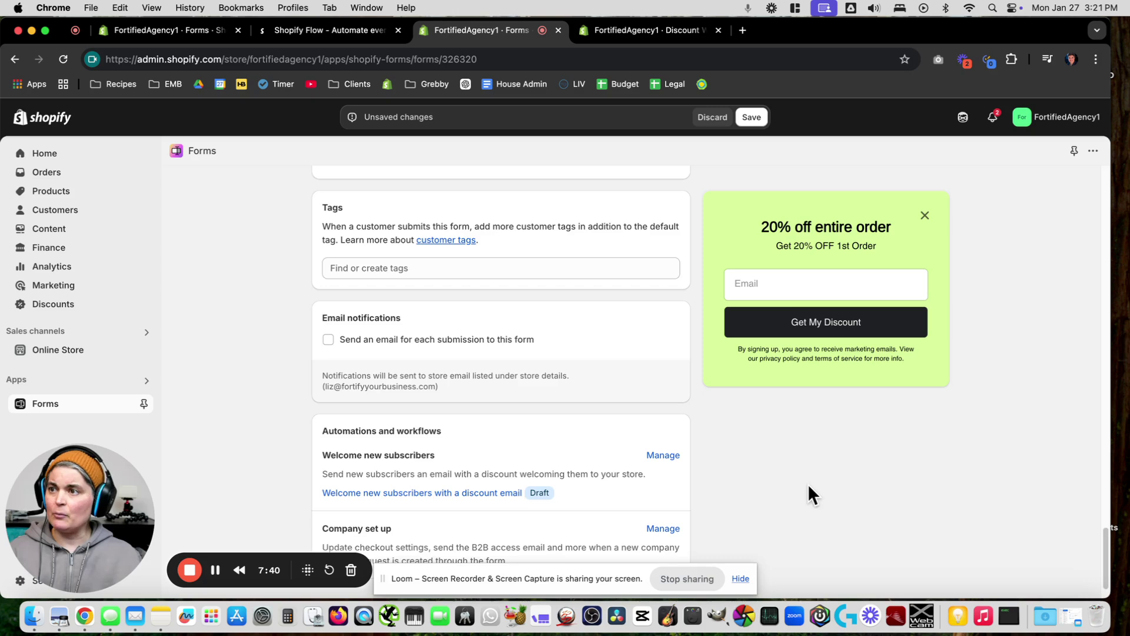
{"action": "scroll", "coordinate": [808, 486], "scroll_direction": "down", "scroll_amount": 2}
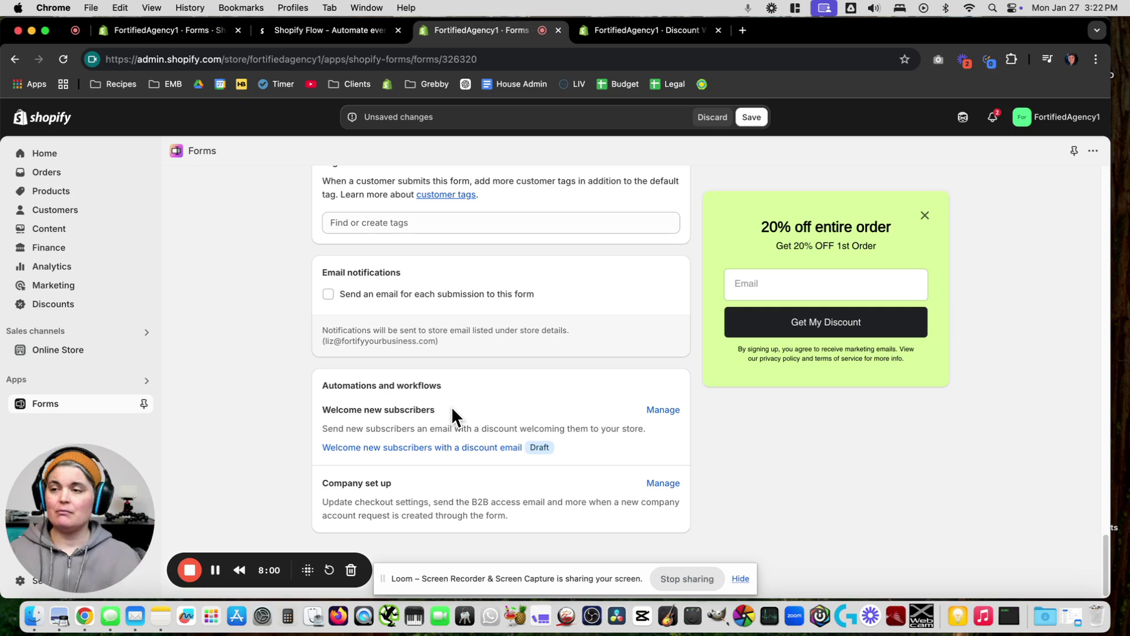
{"action": "left_click", "coordinate": [663, 410]}
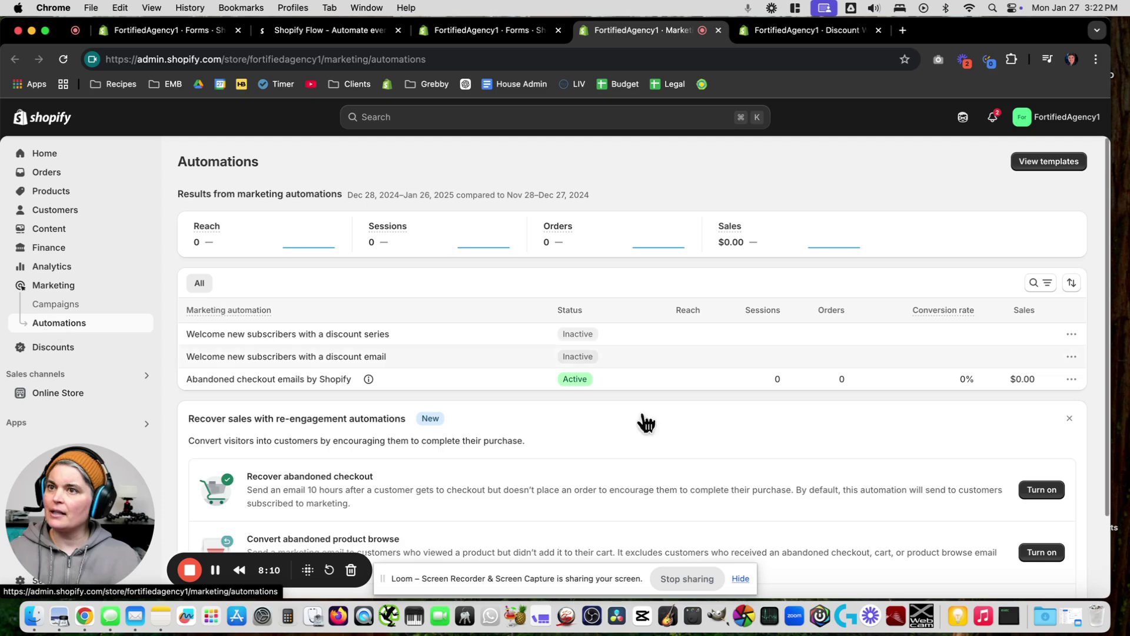
Look over the marketing automations and open the automation templates
{"action": "scroll", "coordinate": [765, 454], "scroll_direction": "down", "scroll_amount": 3}
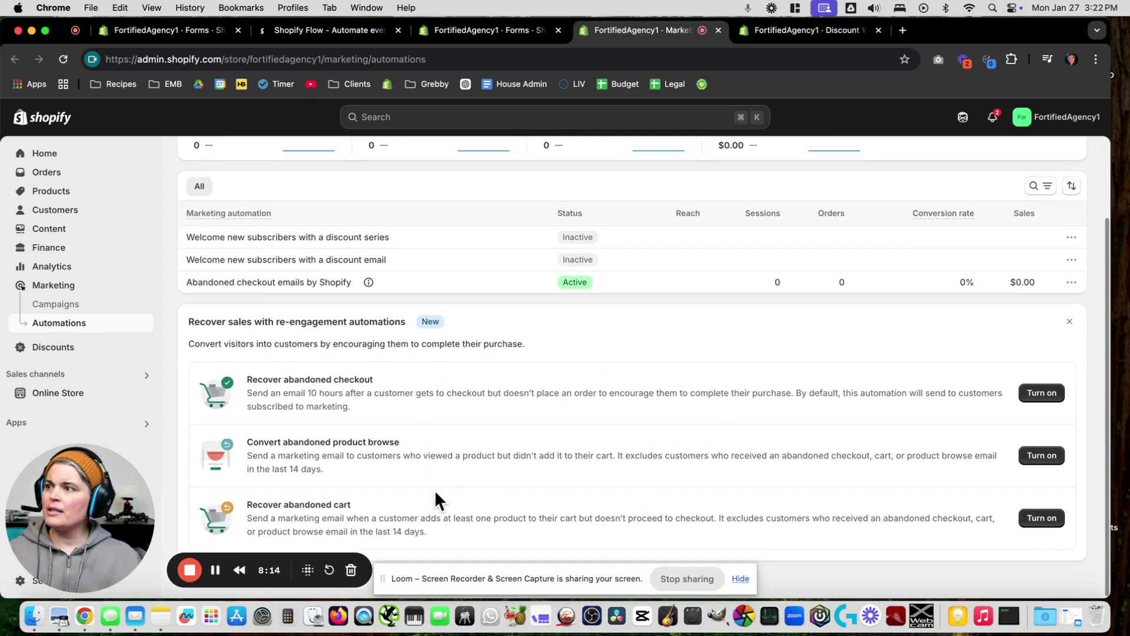
{"action": "scroll", "coordinate": [665, 468], "scroll_direction": "up", "scroll_amount": 3}
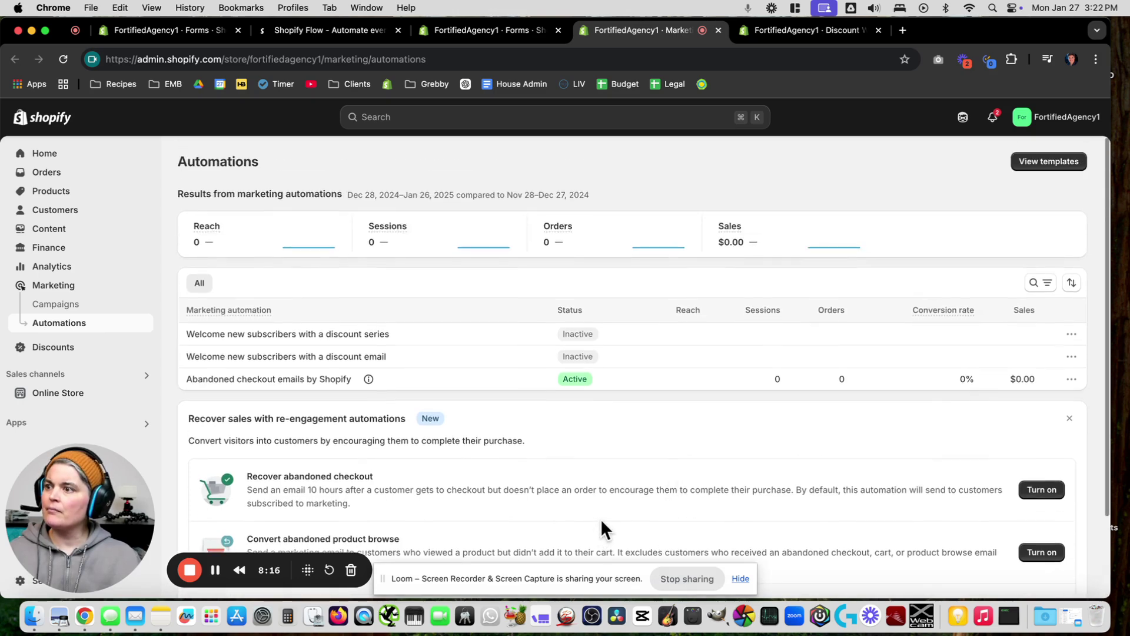
{"action": "left_click", "coordinate": [1051, 162]}
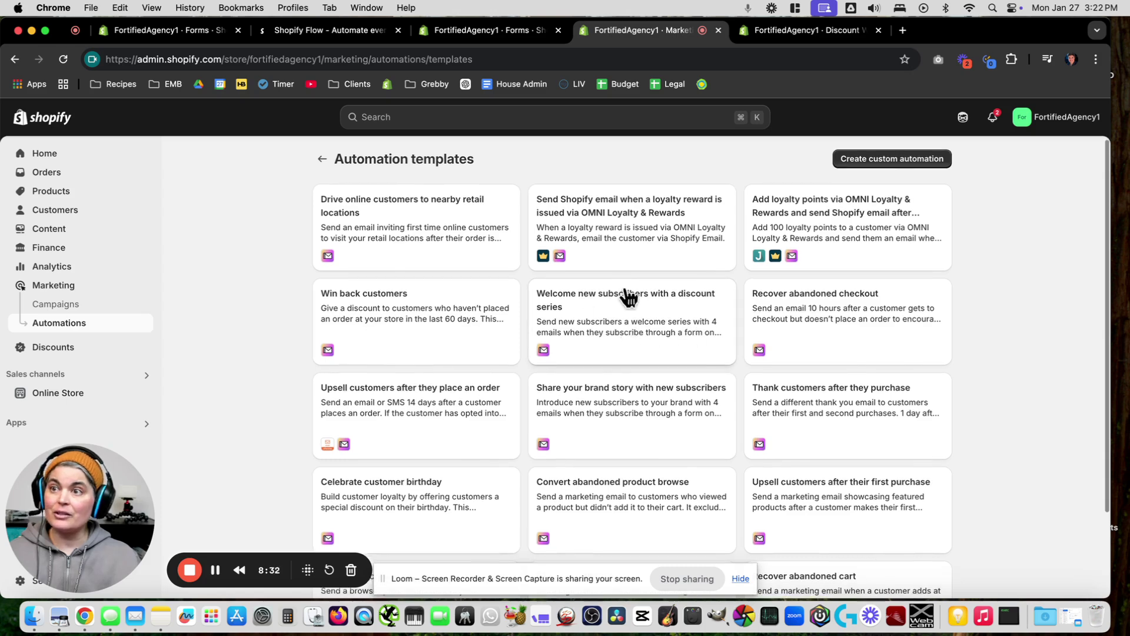
Create a workflow from the "Welcome new subscribers with a discount series" automation template
{"action": "scroll", "coordinate": [615, 332], "scroll_direction": "down", "scroll_amount": 3}
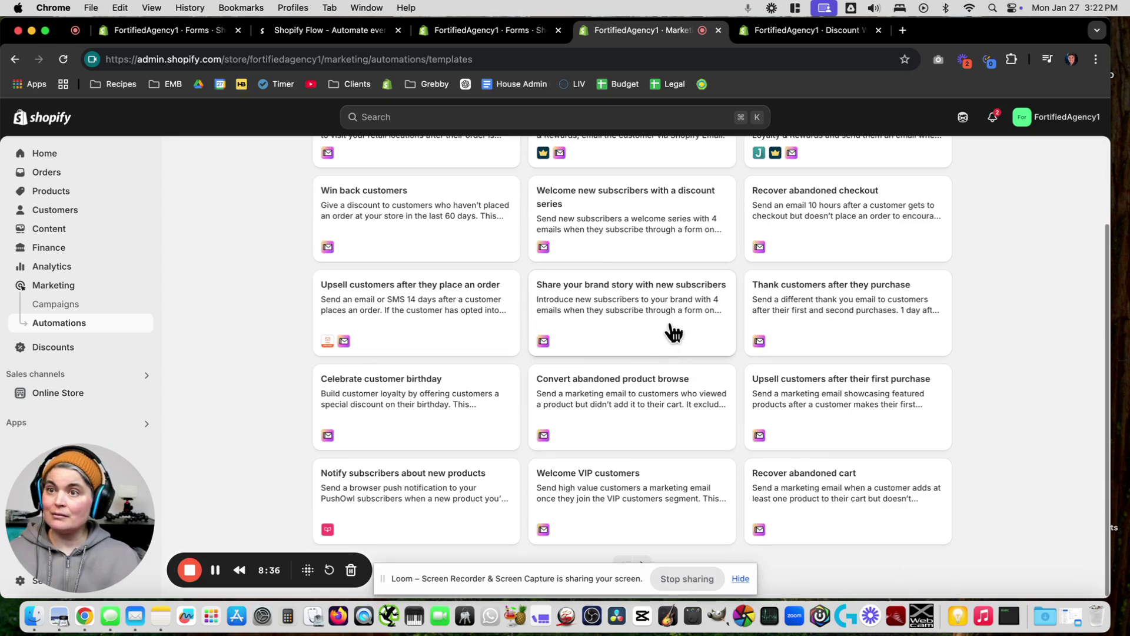
{"action": "scroll", "coordinate": [675, 331], "scroll_direction": "up", "scroll_amount": 3}
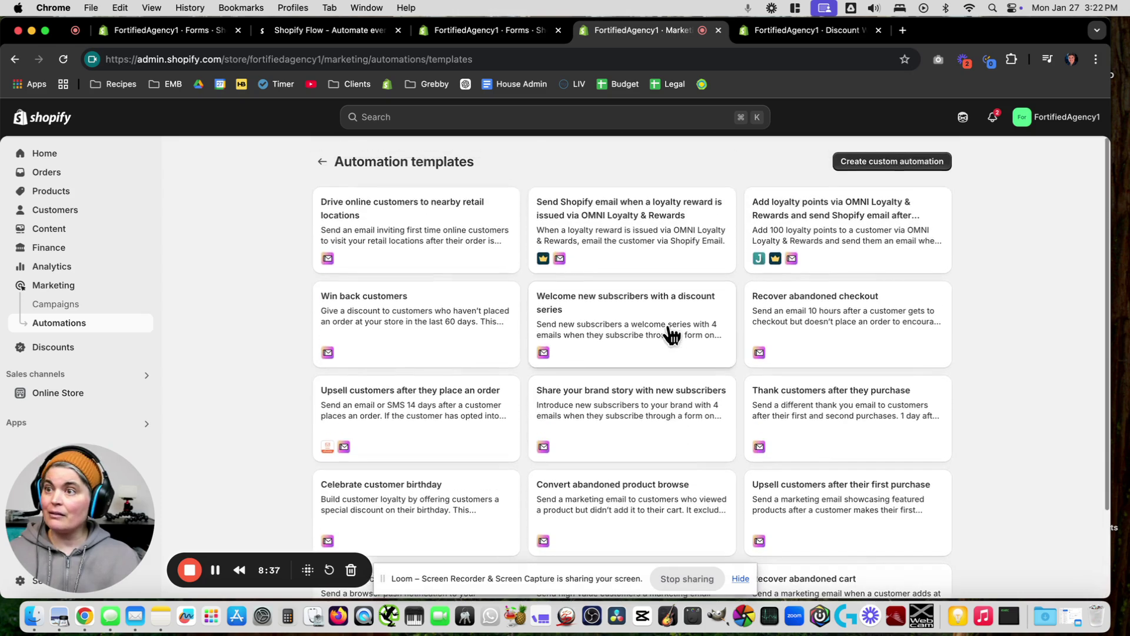
{"action": "left_click", "coordinate": [636, 318]}
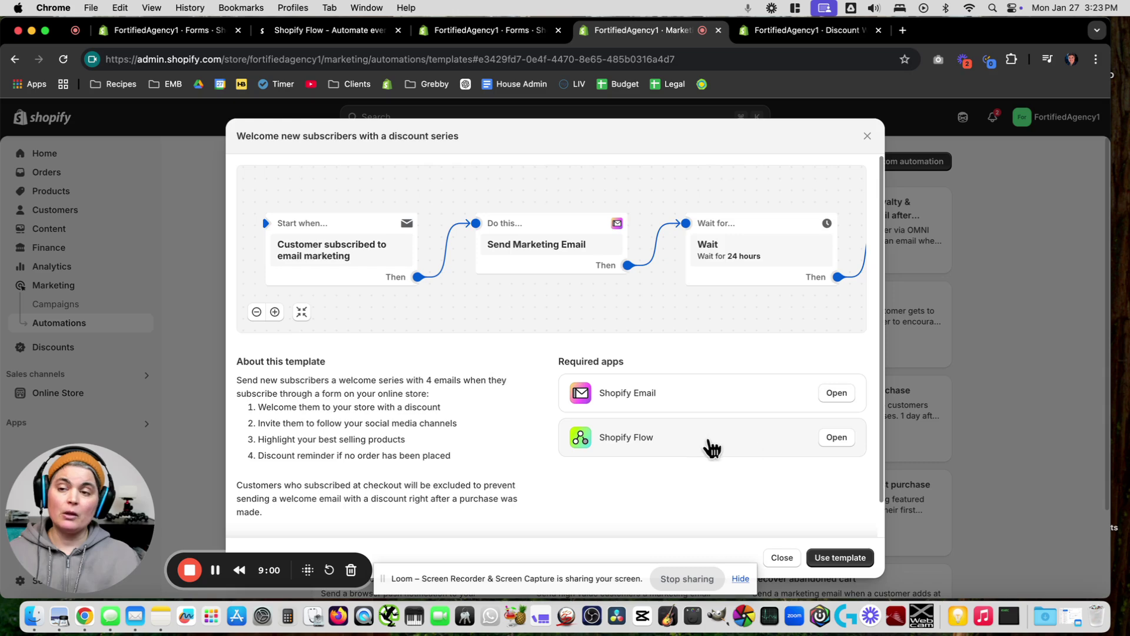
{"action": "scroll", "coordinate": [760, 505], "scroll_direction": "down", "scroll_amount": 1}
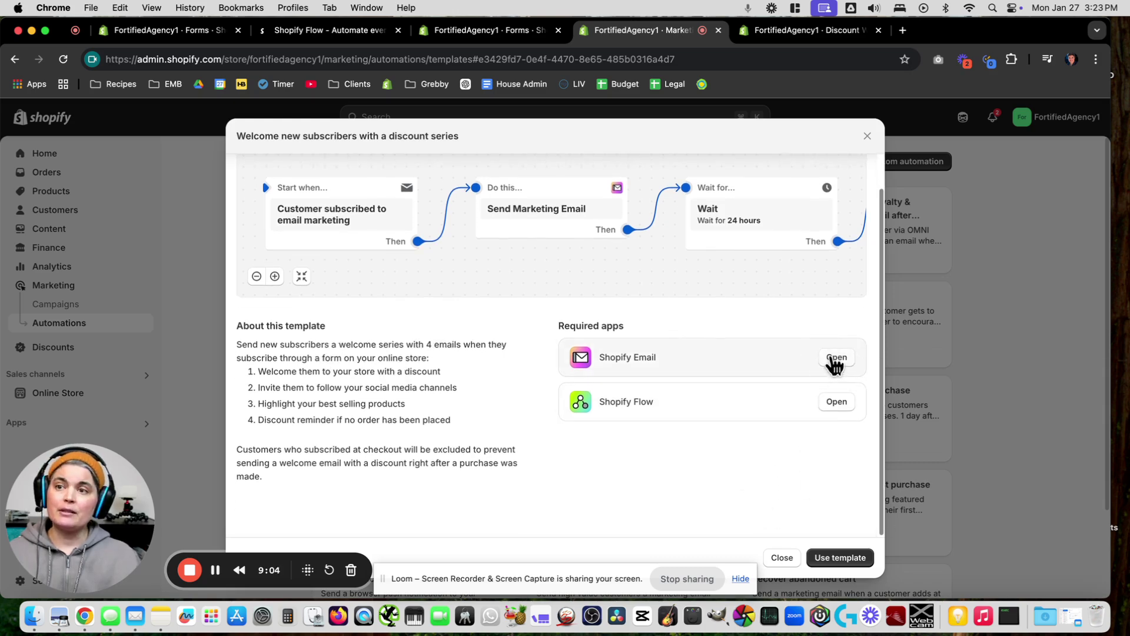
{"action": "left_click", "coordinate": [843, 566]}
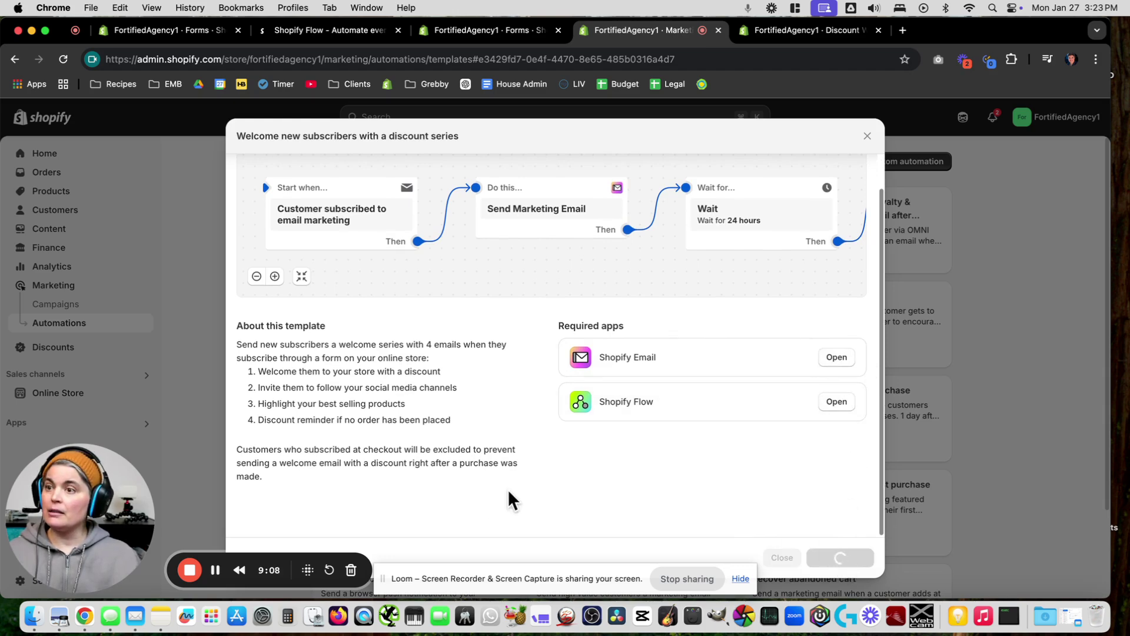
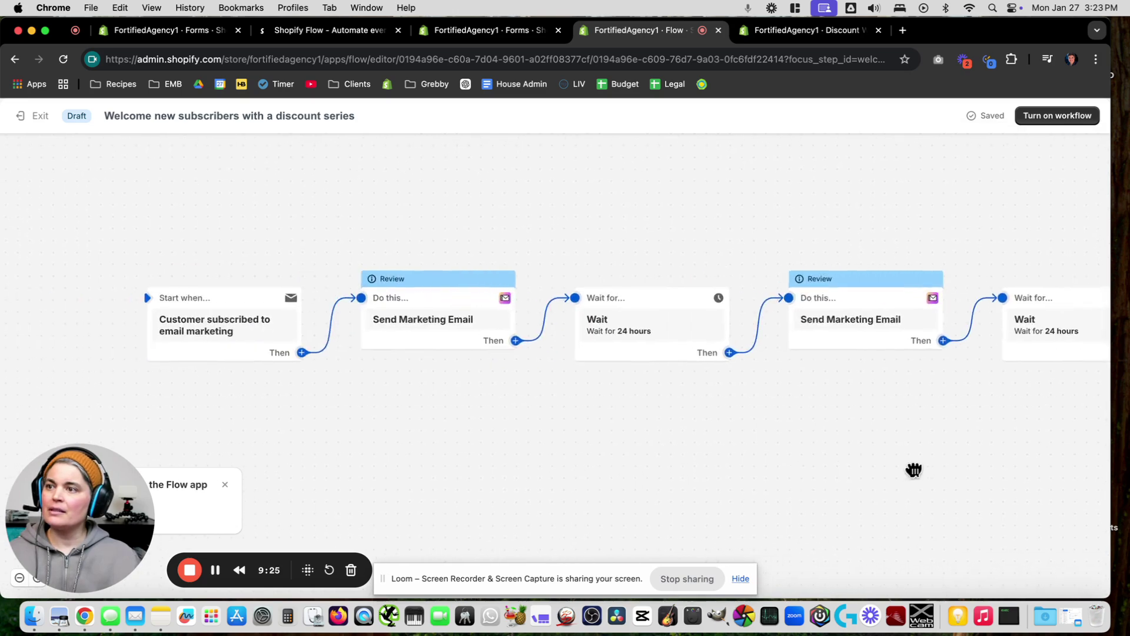
Inspect the workflow's email subscription trigger and open the details of its first Send Marketing Email action
{"action": "mouse_move", "coordinate": [330, 306]}
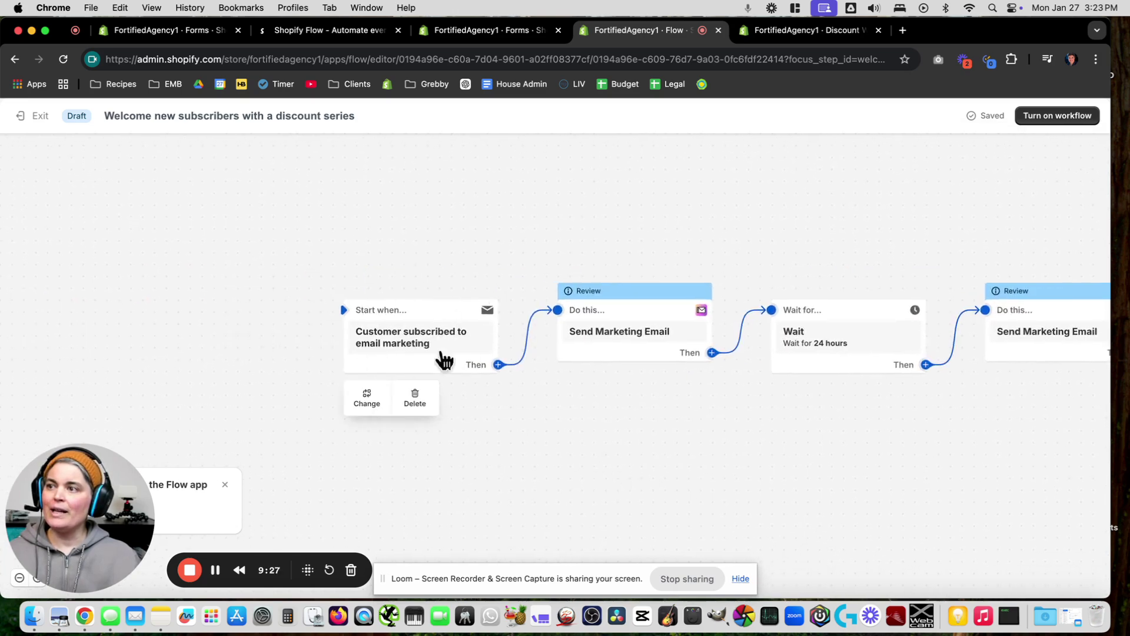
{"action": "mouse_move", "coordinate": [642, 327]}
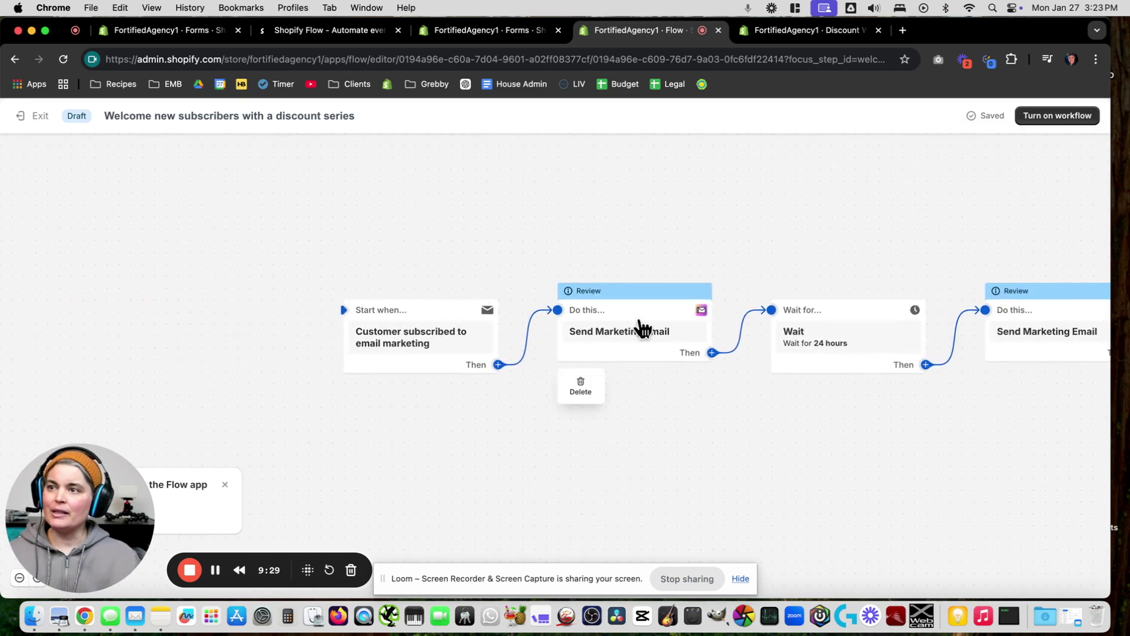
{"action": "mouse_move", "coordinate": [475, 346]}
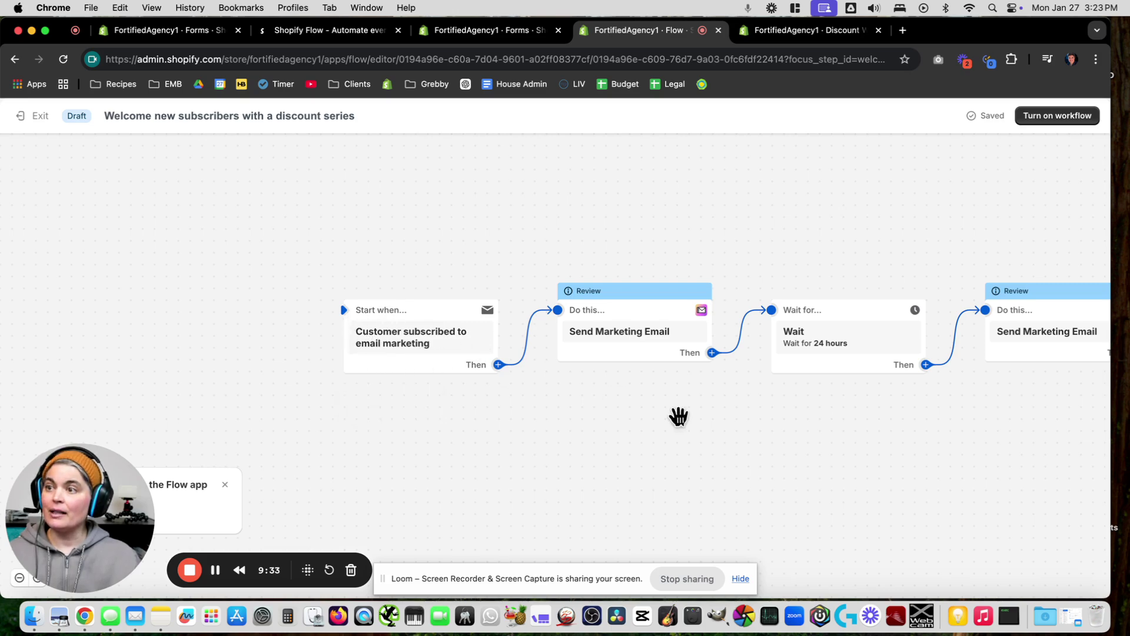
{"action": "left_click_drag", "start_coordinate": [679, 416], "coordinate": [502, 422]}
{"action": "mouse_move", "coordinate": [442, 323]}
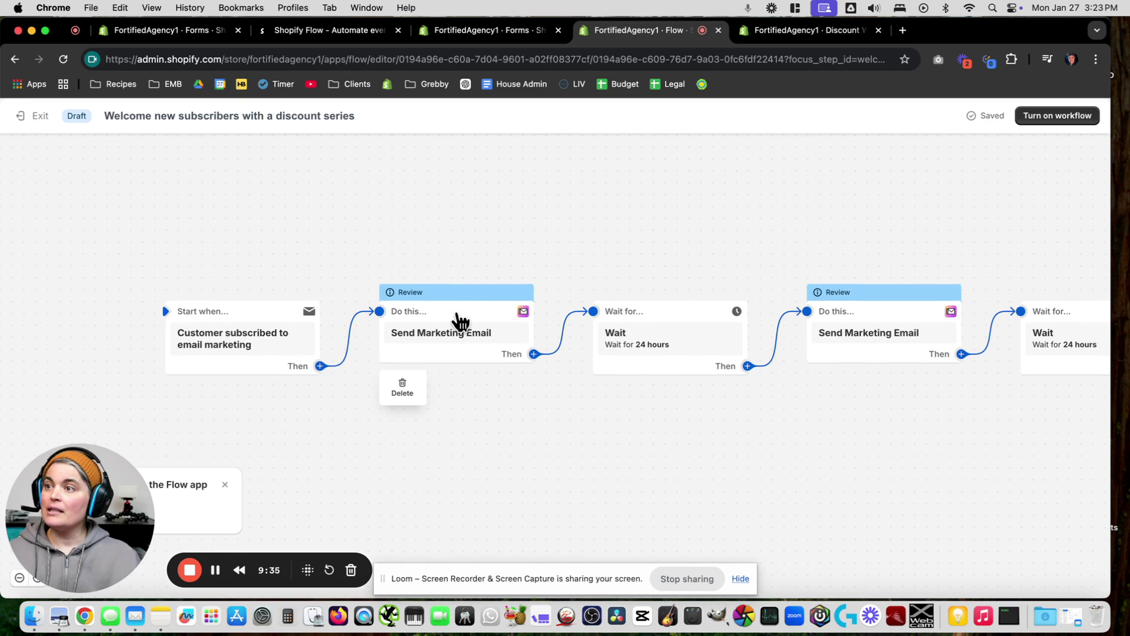
{"action": "left_click", "coordinate": [240, 346]}
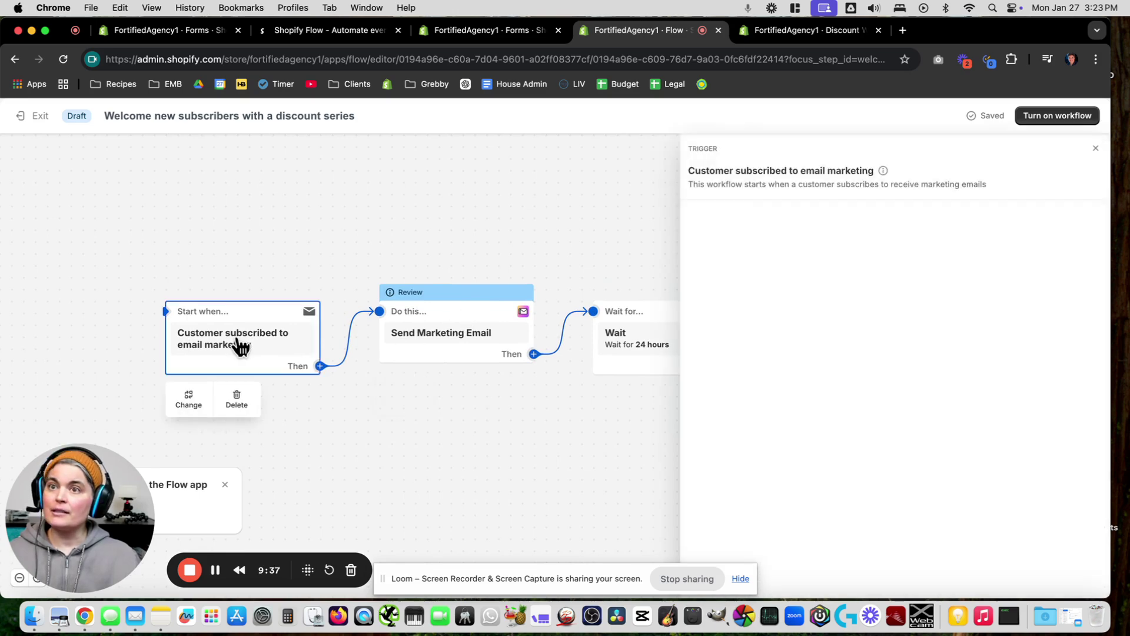
{"action": "left_click", "coordinate": [442, 349]}
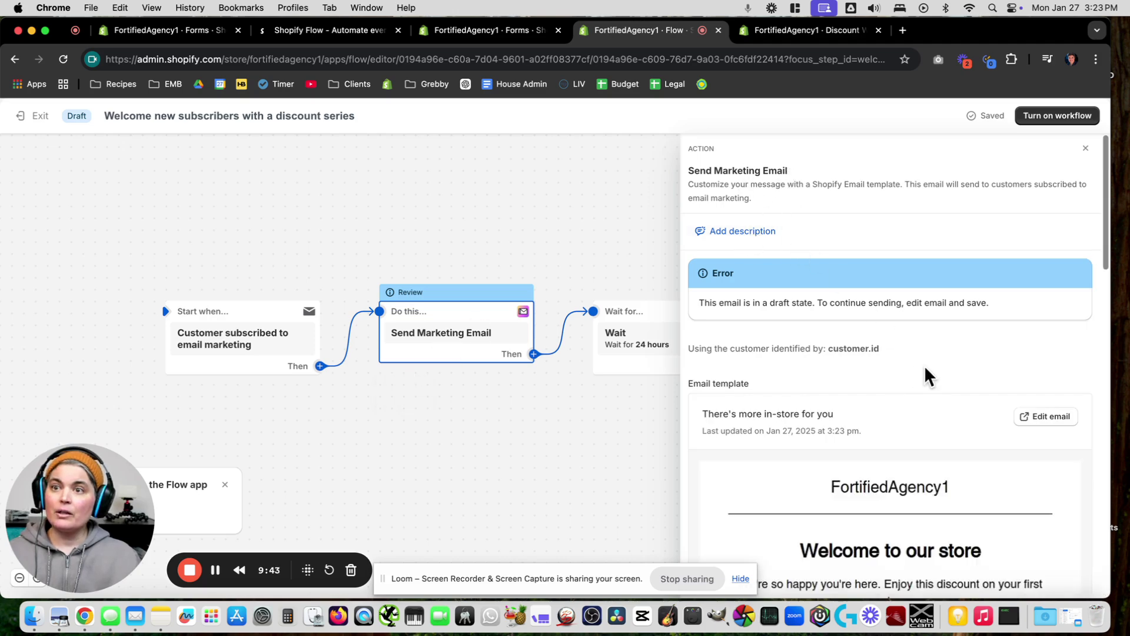
Look through the template preview of the first Send Marketing Email action and open that email for editing
{"action": "scroll", "coordinate": [943, 417], "scroll_direction": "down", "scroll_amount": 6}
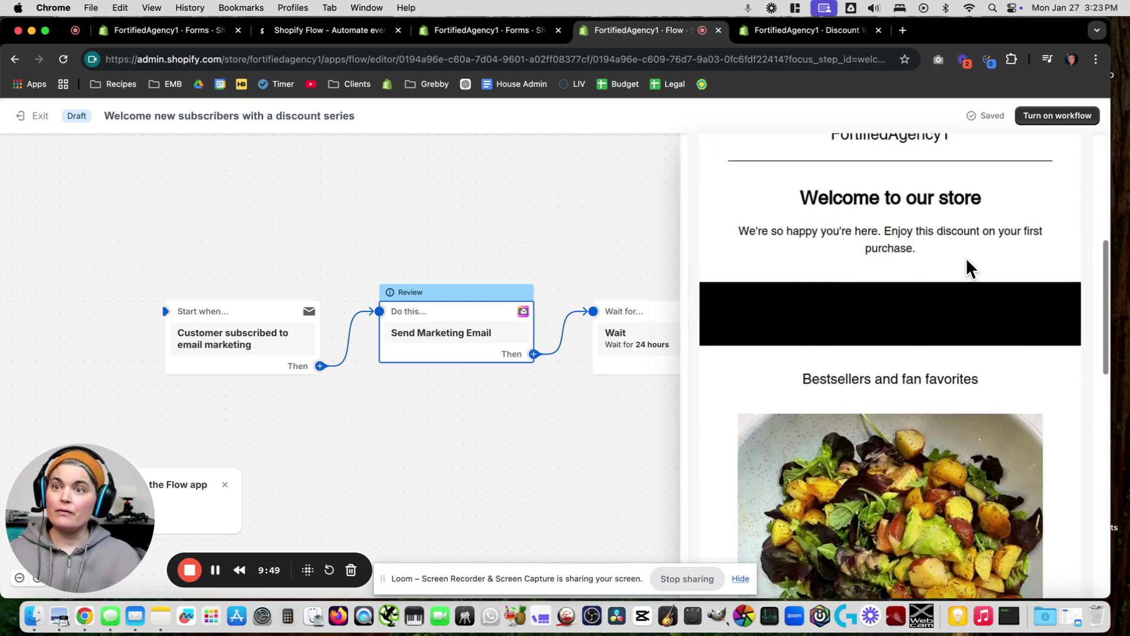
{"action": "scroll", "coordinate": [1027, 412], "scroll_direction": "down", "scroll_amount": 10}
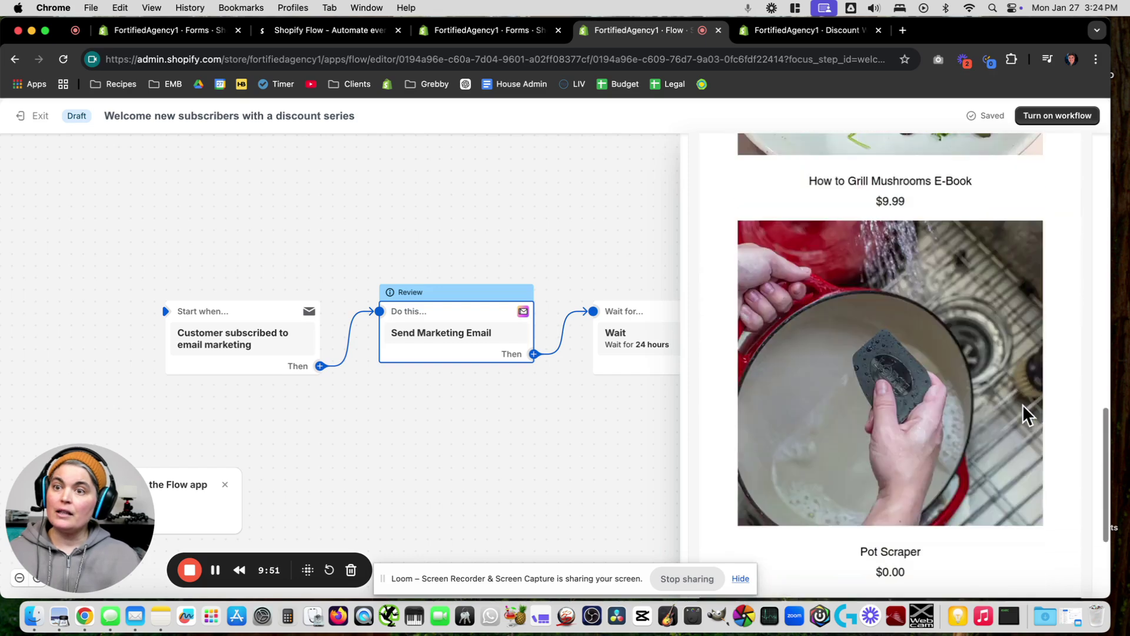
{"action": "scroll", "coordinate": [1018, 416], "scroll_direction": "down", "scroll_amount": 3}
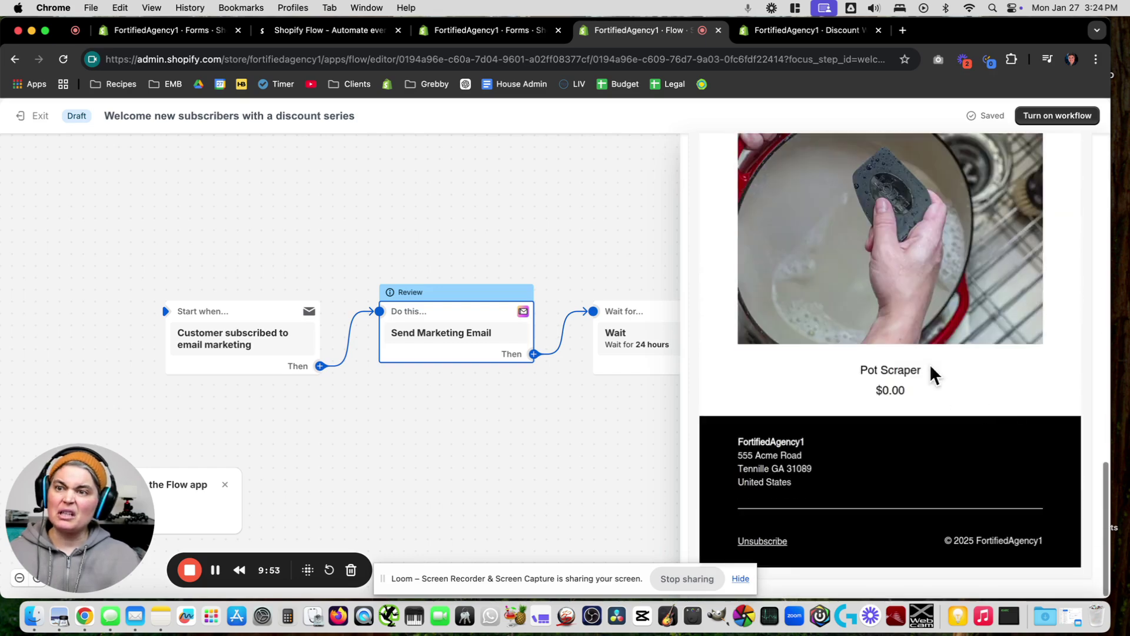
{"action": "scroll", "coordinate": [974, 371], "scroll_direction": "up", "scroll_amount": 15}
{"action": "scroll", "coordinate": [974, 369], "scroll_direction": "down", "scroll_amount": 2}
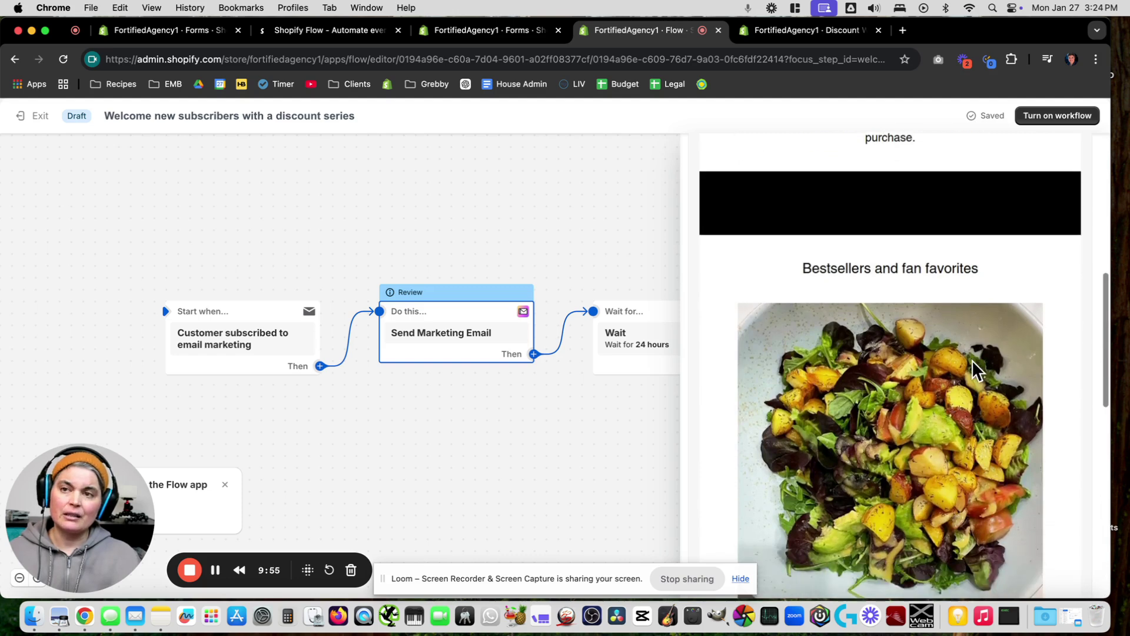
{"action": "scroll", "coordinate": [975, 368], "scroll_direction": "up", "scroll_amount": 8}
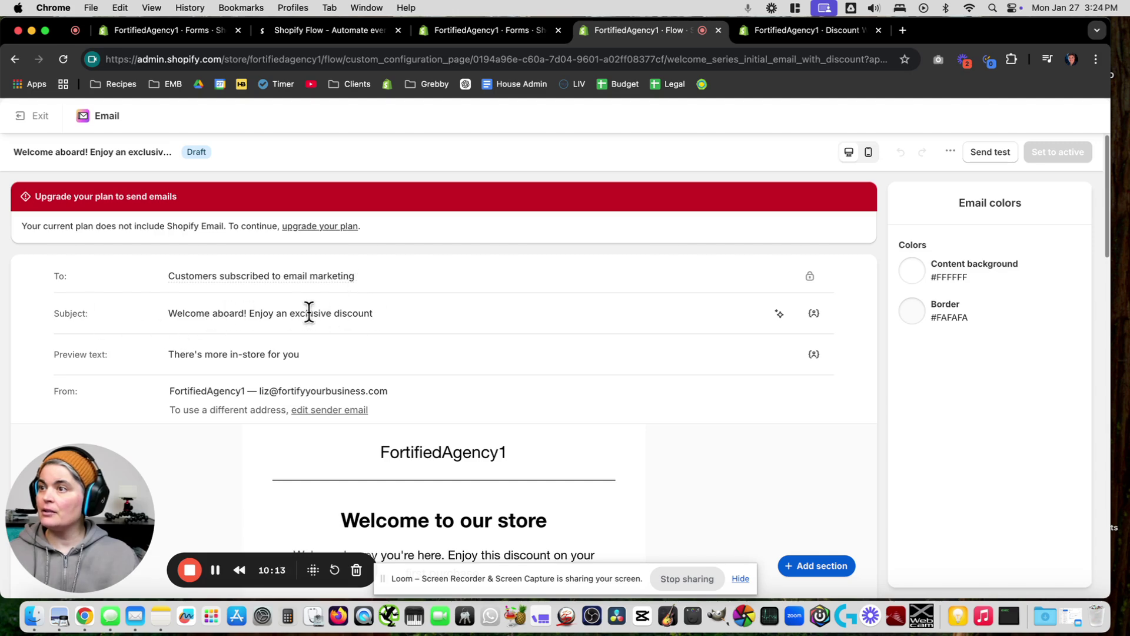
Change the email's subject line to "Welcome aboard! Enjoy an exclusive 20% discount"
{"action": "left_click", "coordinate": [334, 313]}
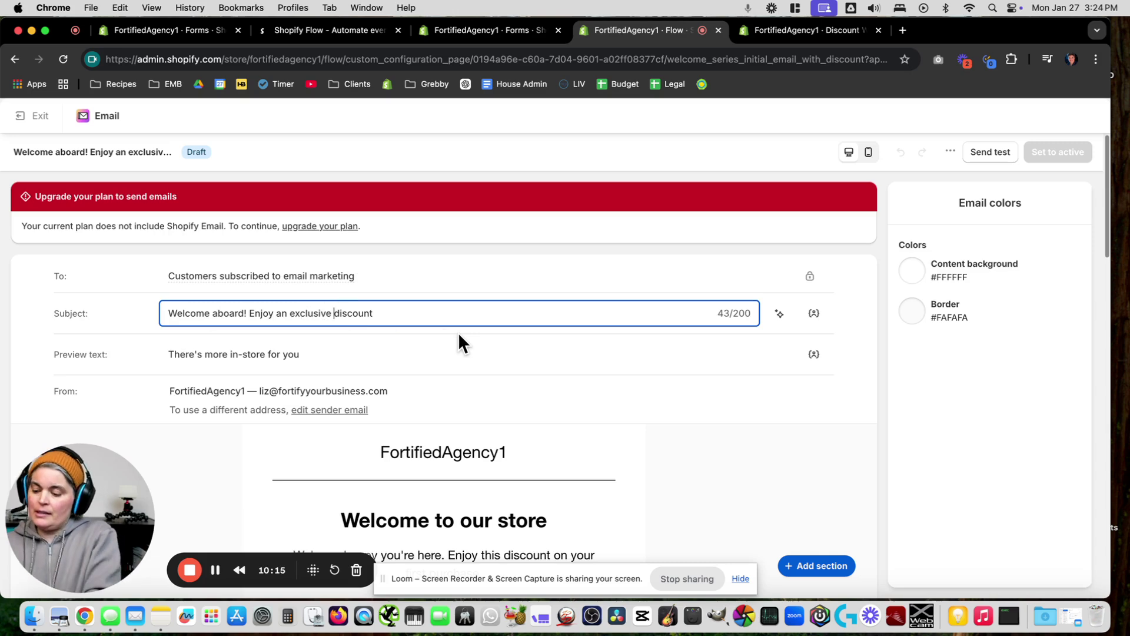
{"action": "type", "text": "20%"}
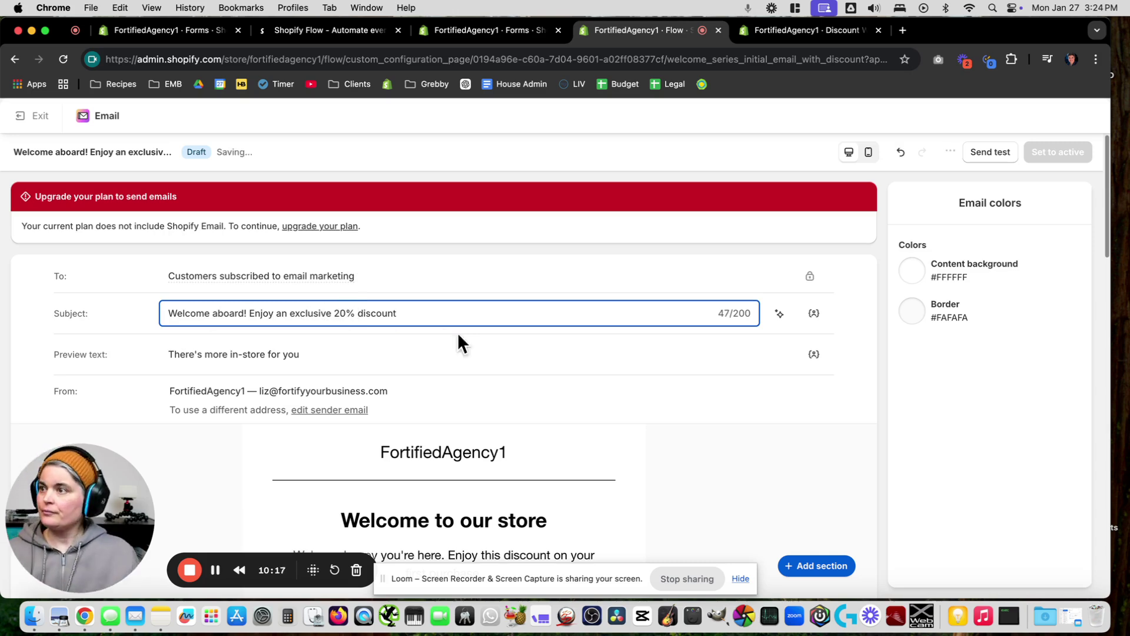
{"action": "left_click", "coordinate": [727, 450]}
Feature the Welcome20 discount in the email's Special Offer section
{"action": "scroll", "coordinate": [730, 452], "scroll_direction": "down", "scroll_amount": 5}
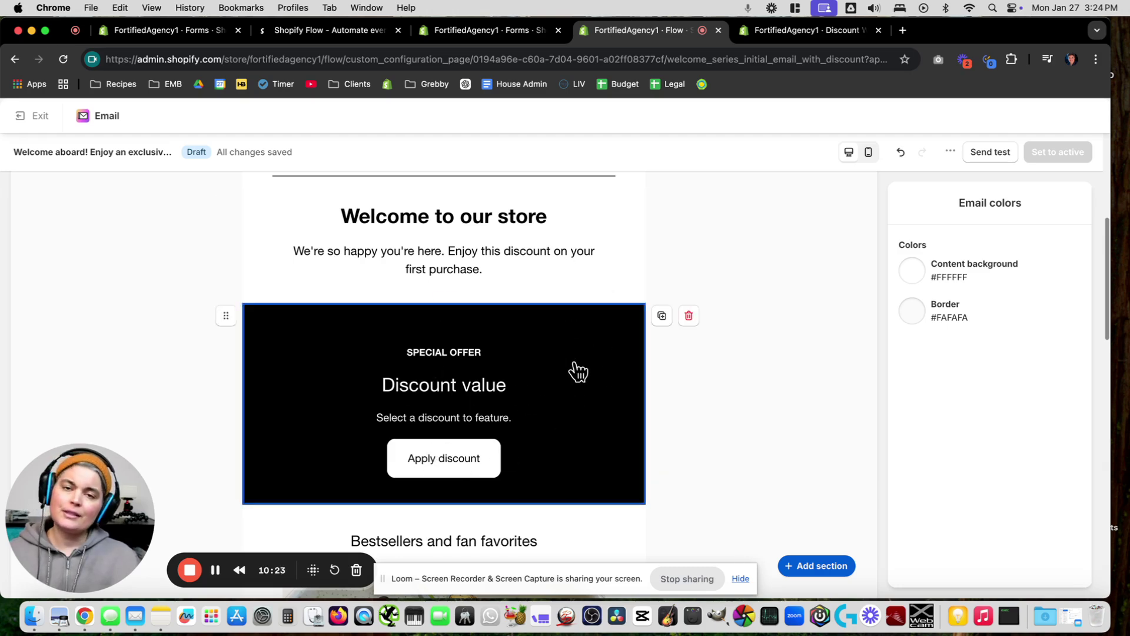
{"action": "left_click", "coordinate": [548, 374]}
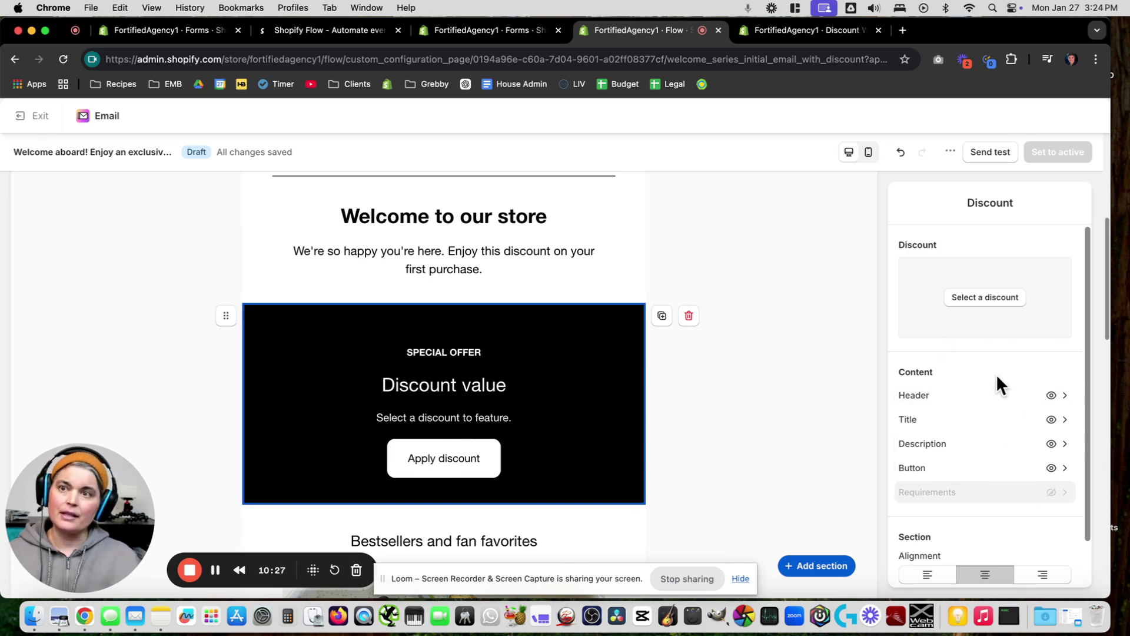
{"action": "left_click", "coordinate": [985, 298]}
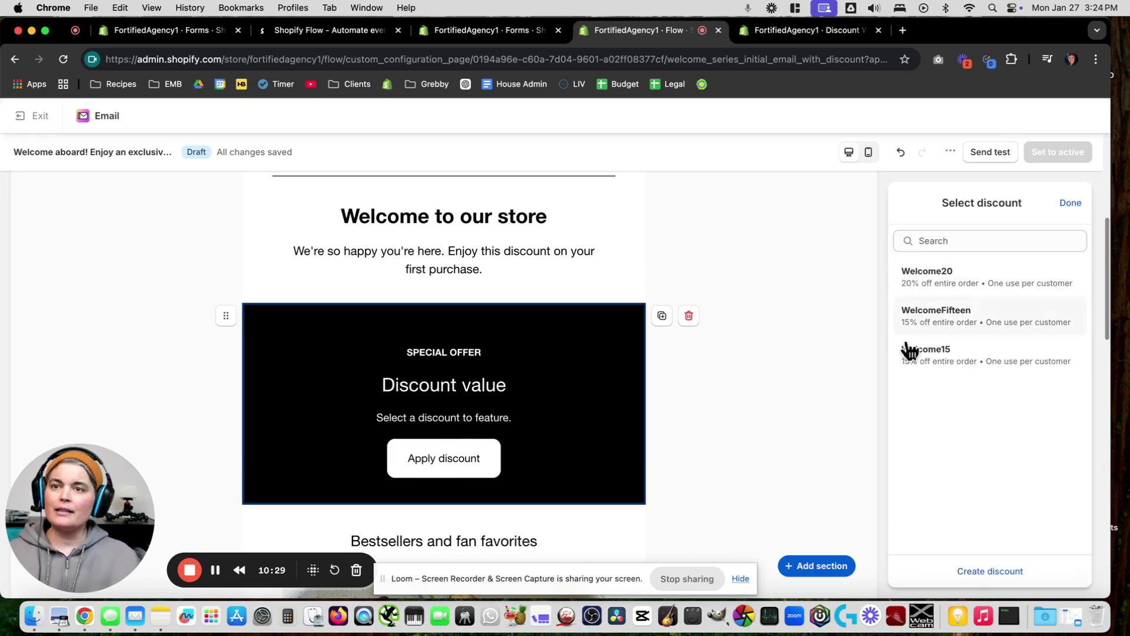
{"action": "left_click", "coordinate": [978, 275]}
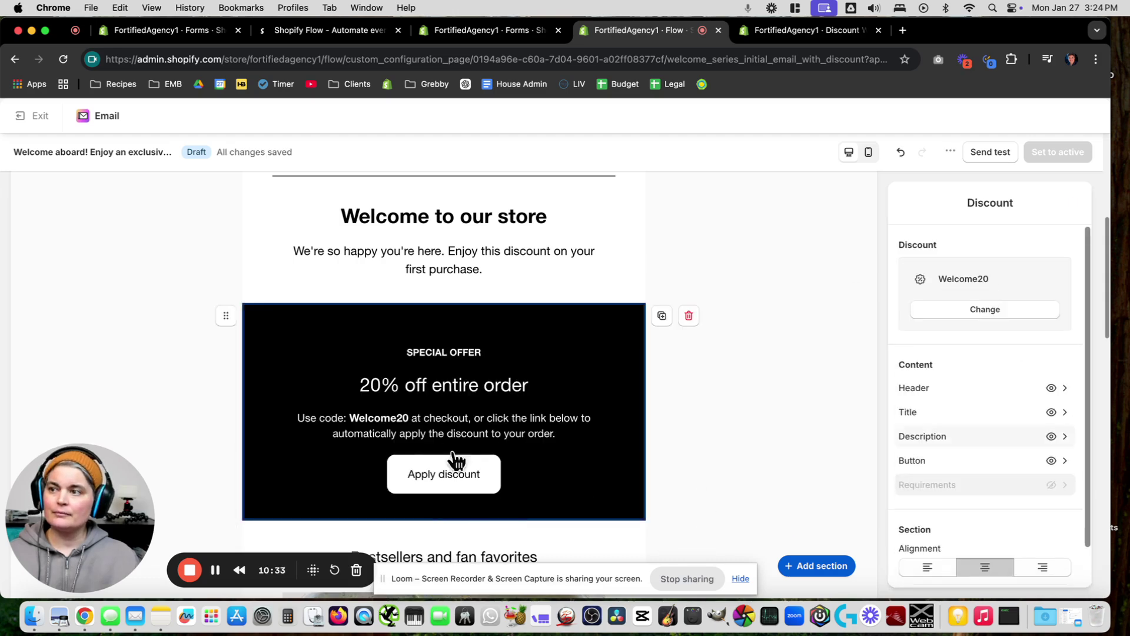
Arrange the product section below "Bestsellers and fan favorites" in two columns
{"action": "scroll", "coordinate": [558, 457], "scroll_direction": "down", "scroll_amount": 6}
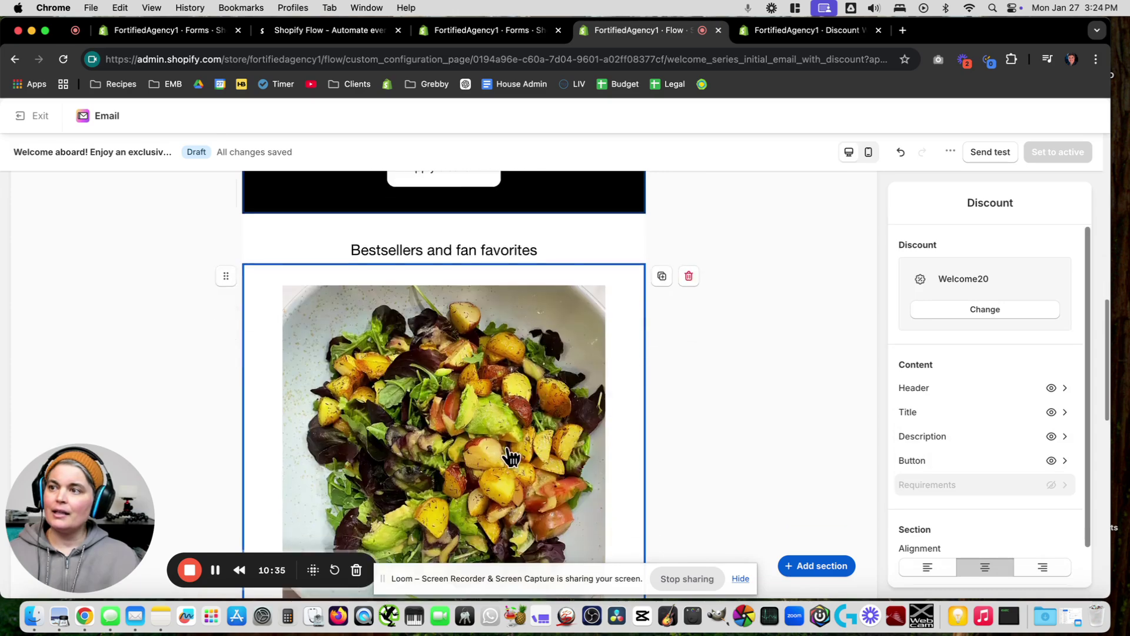
{"action": "scroll", "coordinate": [530, 453], "scroll_direction": "down", "scroll_amount": 5}
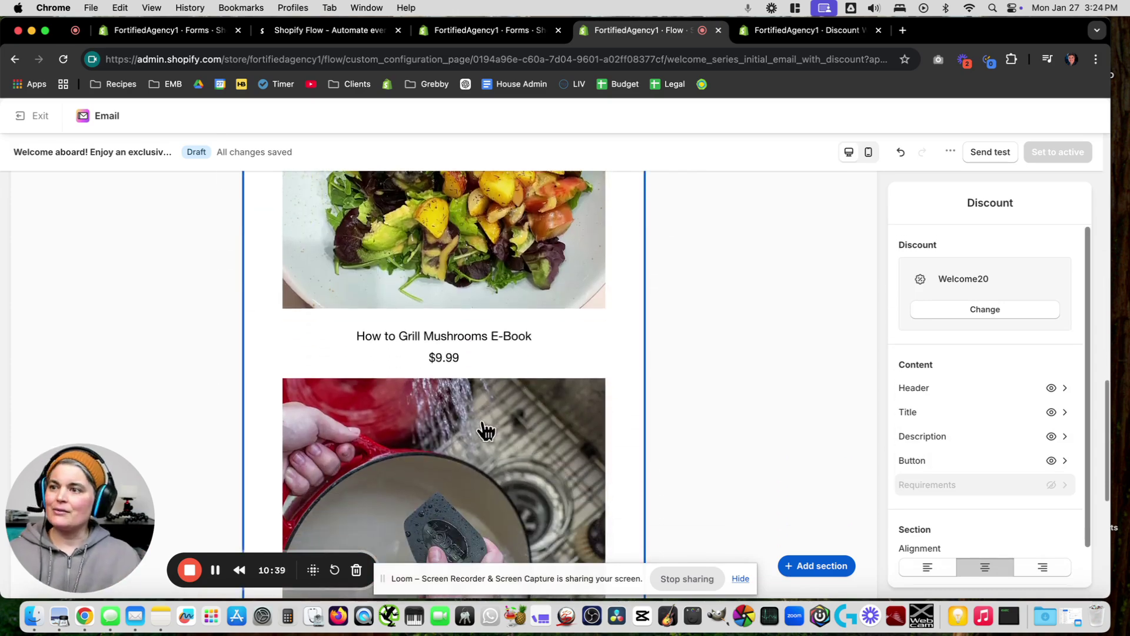
{"action": "scroll", "coordinate": [482, 429], "scroll_direction": "down", "scroll_amount": 8}
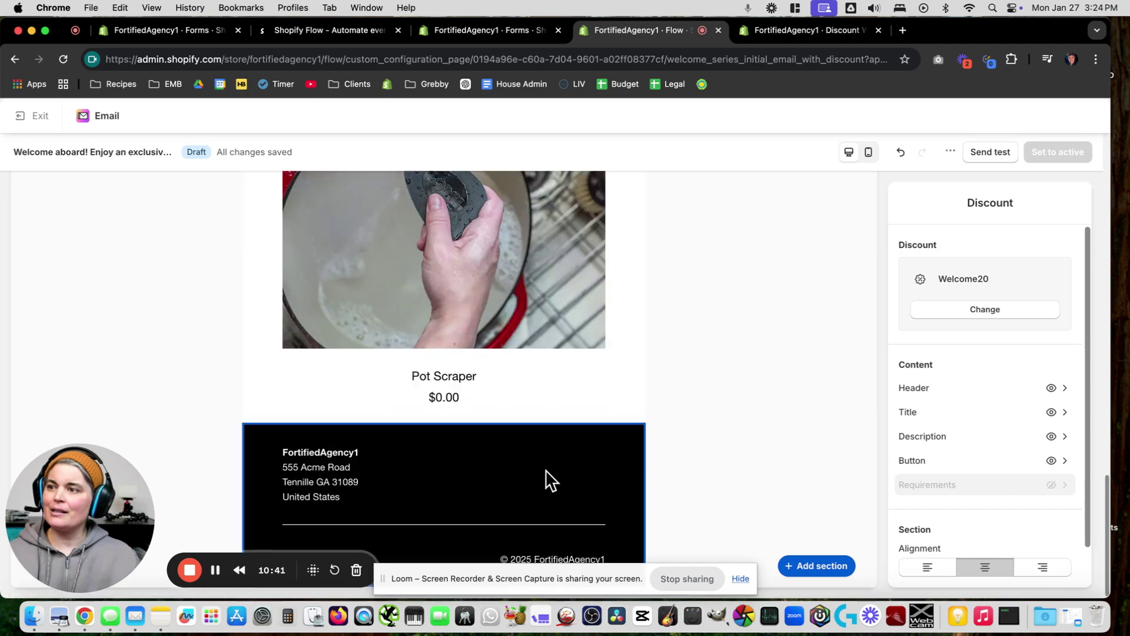
{"action": "scroll", "coordinate": [512, 448], "scroll_direction": "up", "scroll_amount": 8}
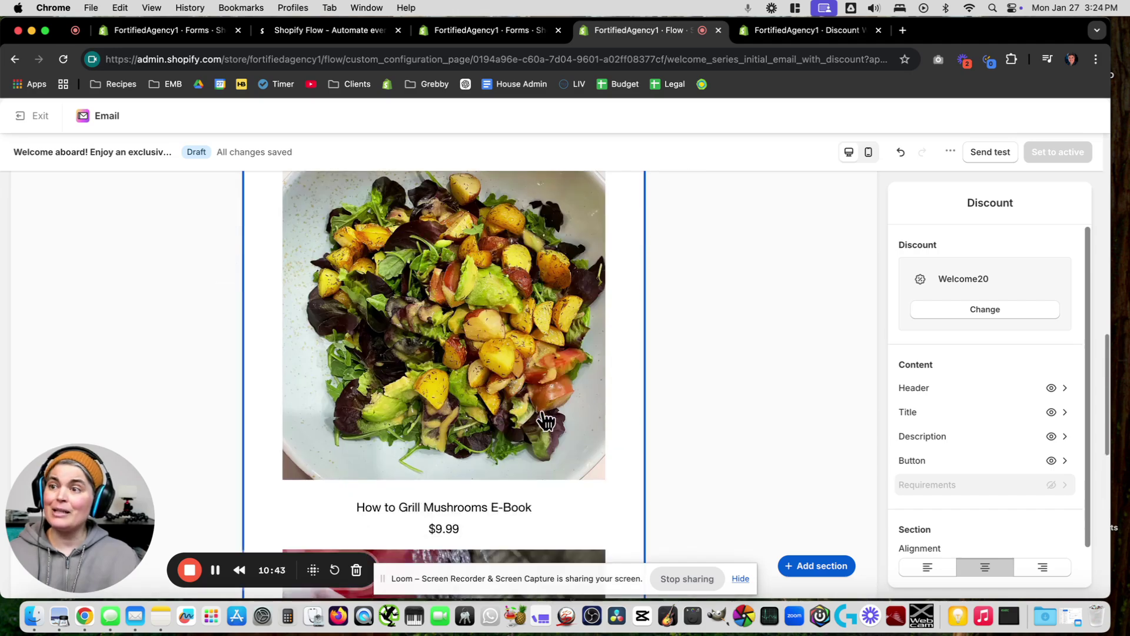
{"action": "left_click", "coordinate": [517, 406]}
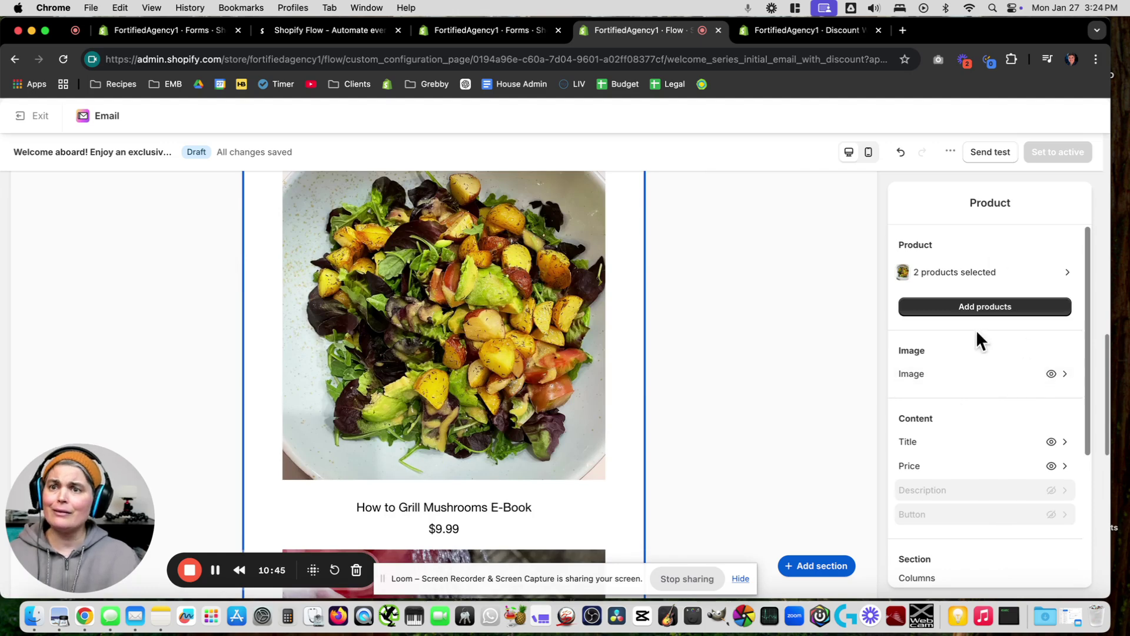
{"action": "scroll", "coordinate": [1013, 424], "scroll_direction": "down", "scroll_amount": 3}
{"action": "scroll", "coordinate": [1012, 428], "scroll_direction": "down", "scroll_amount": 3}
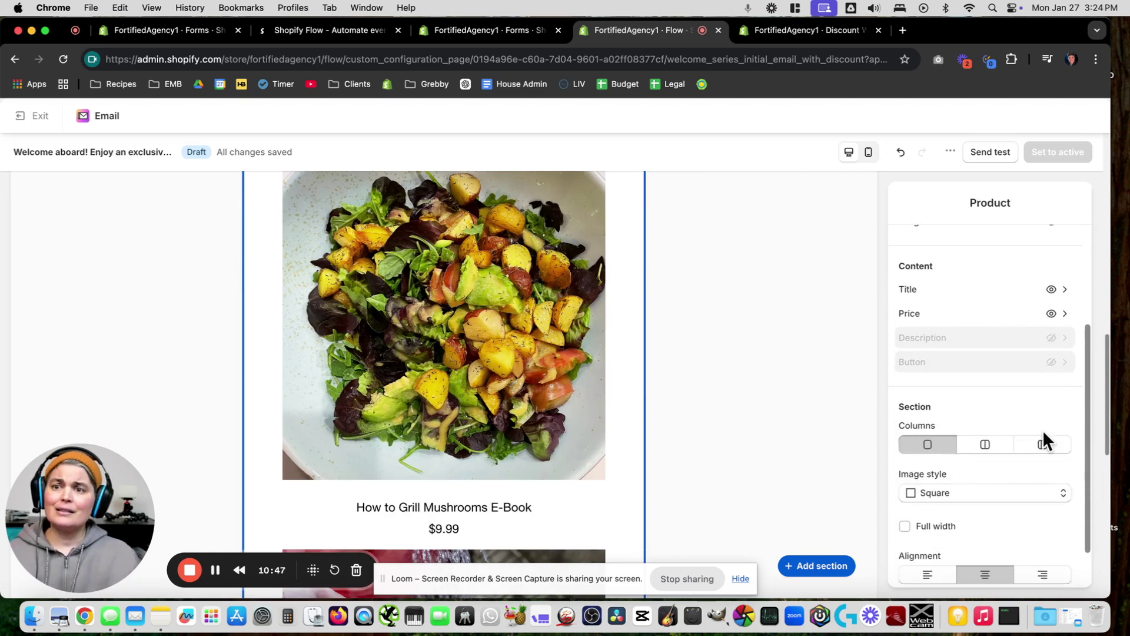
{"action": "left_click", "coordinate": [985, 446]}
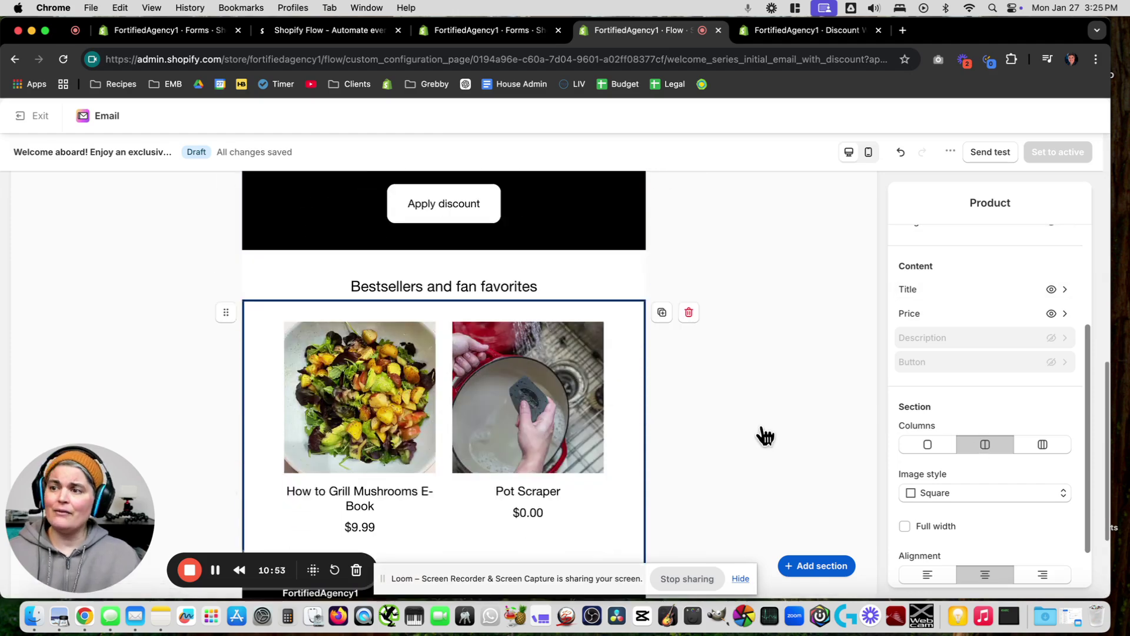
{"action": "scroll", "coordinate": [782, 409], "scroll_direction": "down", "scroll_amount": 3}
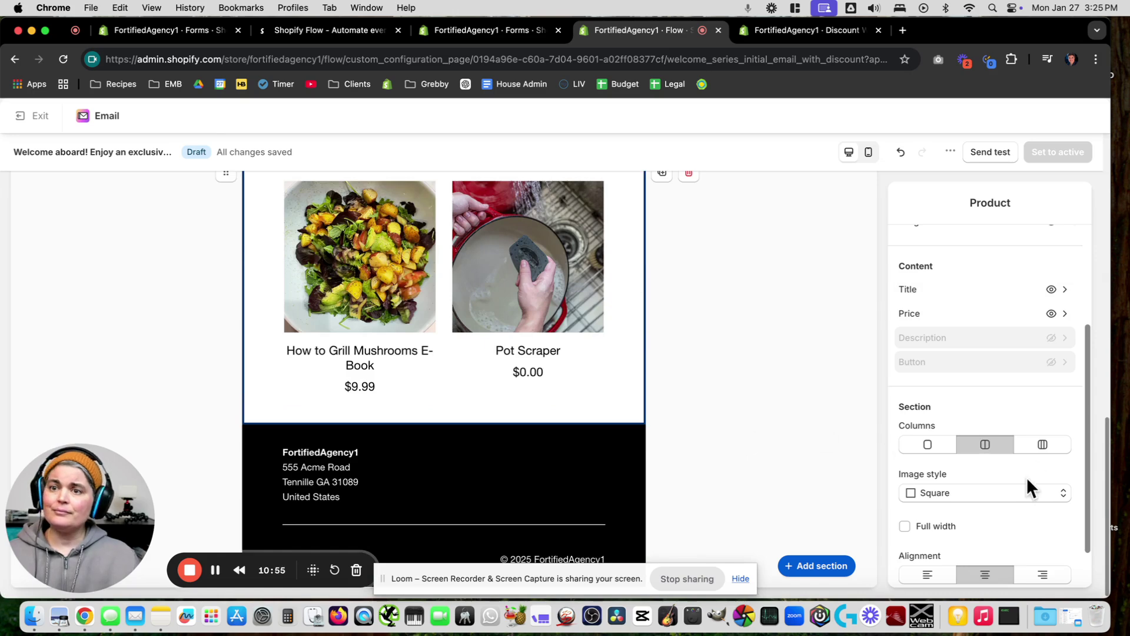
{"action": "scroll", "coordinate": [1026, 477], "scroll_direction": "down", "scroll_amount": 2}
{"action": "scroll", "coordinate": [1004, 435], "scroll_direction": "up", "scroll_amount": 5}
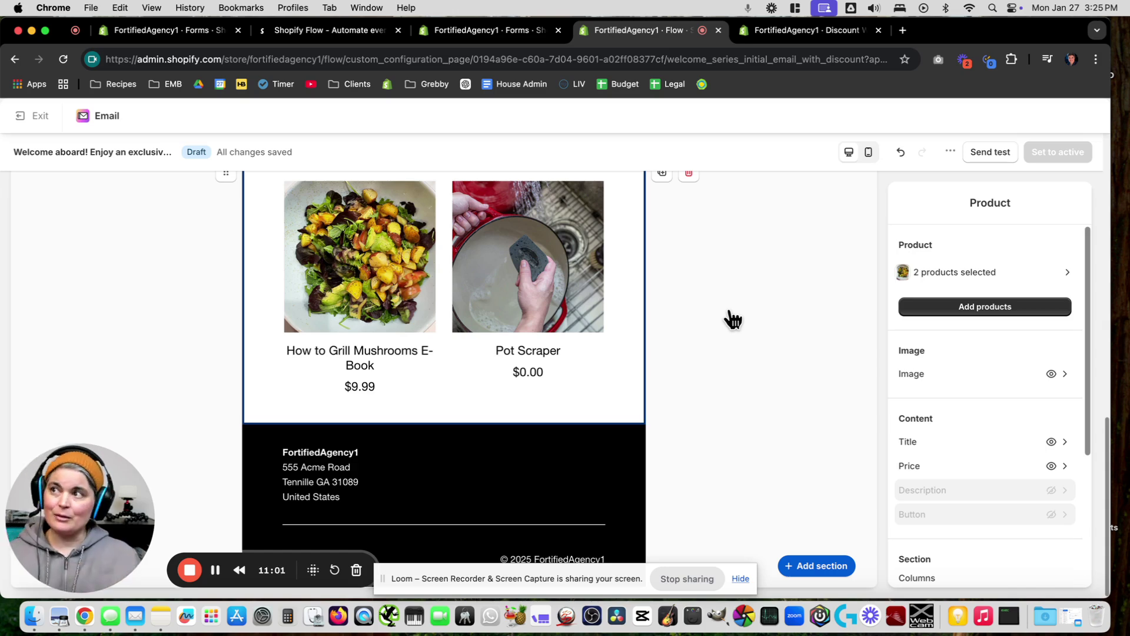
{"action": "left_click", "coordinate": [719, 296]}
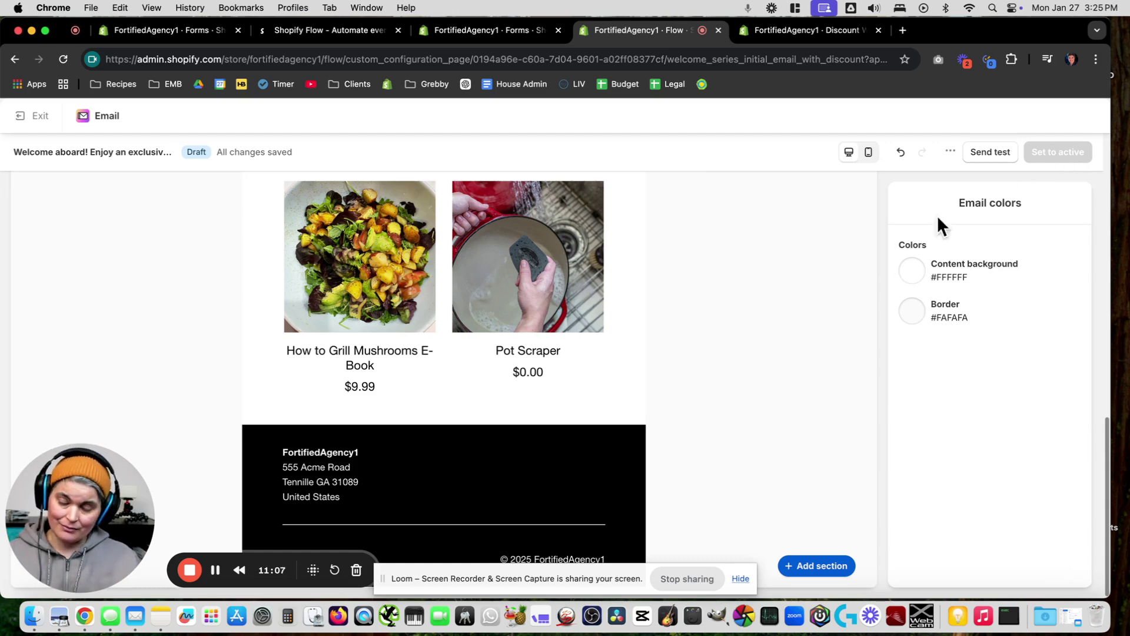
Exit the email editor to the workflow and open the details of the second Send Marketing Email action
{"action": "scroll", "coordinate": [765, 300], "scroll_direction": "up", "scroll_amount": 15}
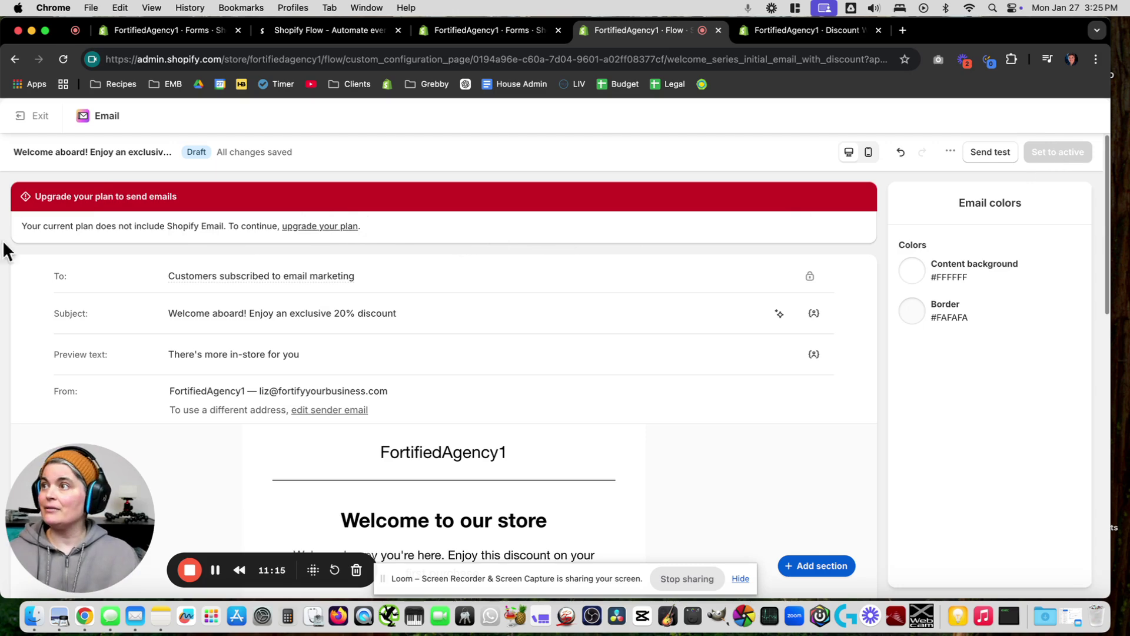
{"action": "left_click", "coordinate": [34, 115]}
{"action": "left_click", "coordinate": [729, 389]}
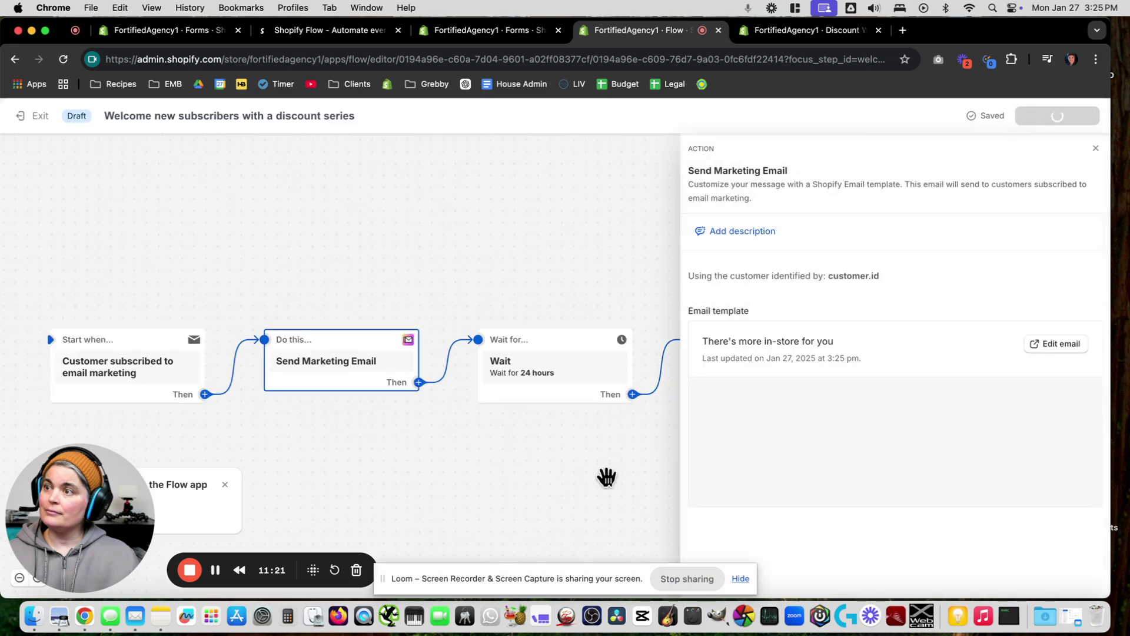
{"action": "left_click_drag", "start_coordinate": [605, 474], "coordinate": [420, 447]}
{"action": "mouse_move", "coordinate": [372, 345]}
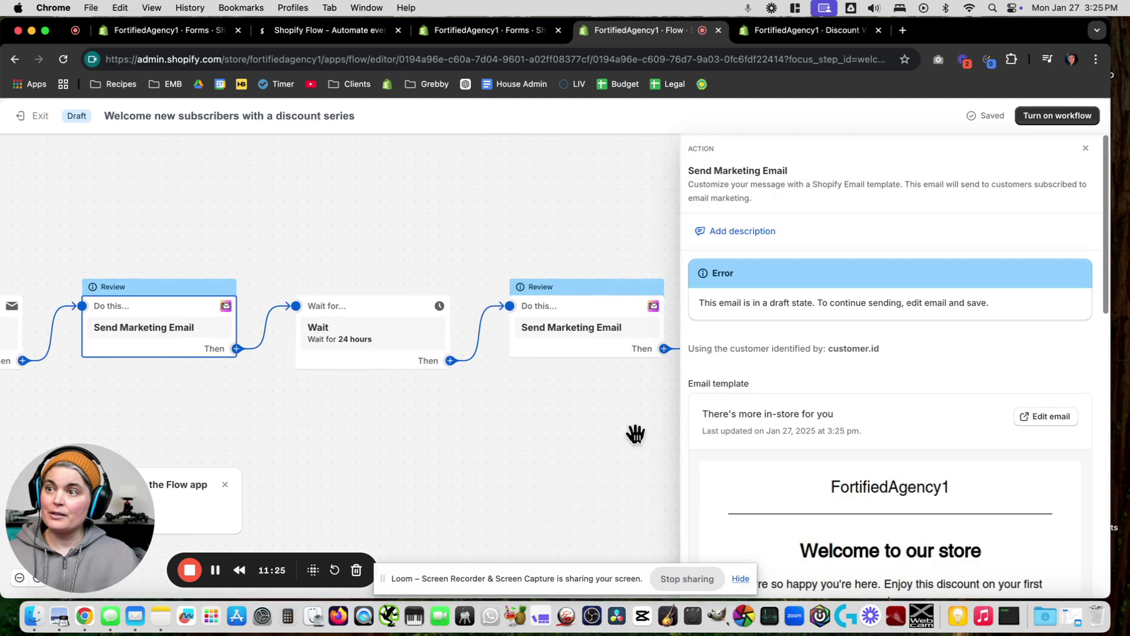
{"action": "left_click_drag", "start_coordinate": [635, 434], "coordinate": [374, 371]}
{"action": "left_click", "coordinate": [337, 288]}
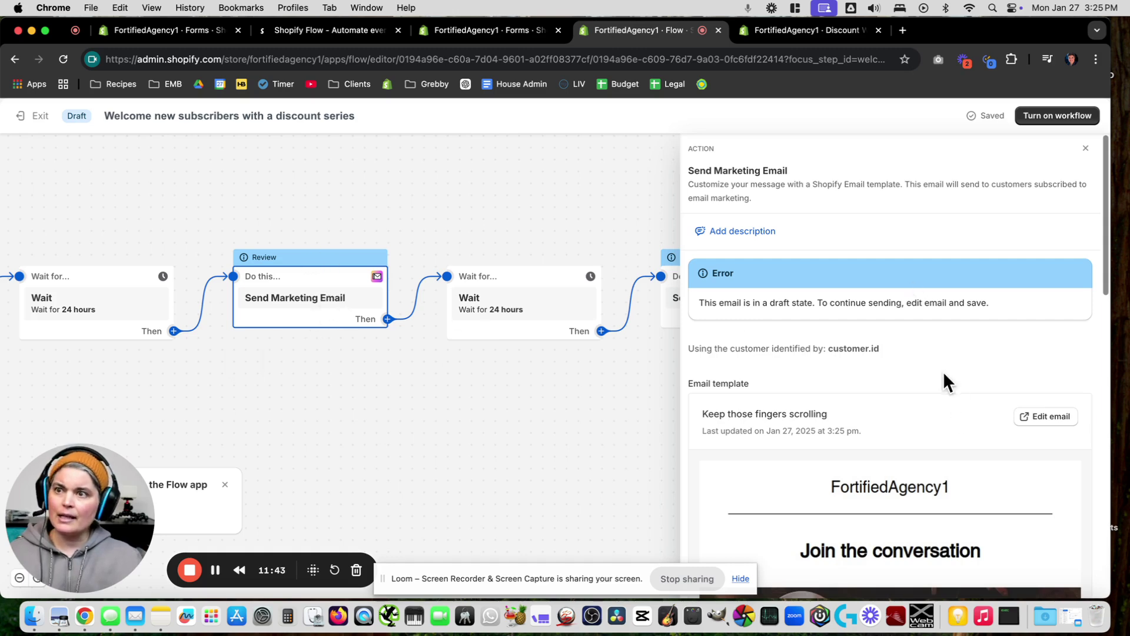
Look through the "Keep those fingers scrolling" email template preview and open that email for editing
{"action": "scroll", "coordinate": [943, 376], "scroll_direction": "down", "scroll_amount": 2}
{"action": "left_click_drag", "start_coordinate": [701, 363], "coordinate": [870, 369]}
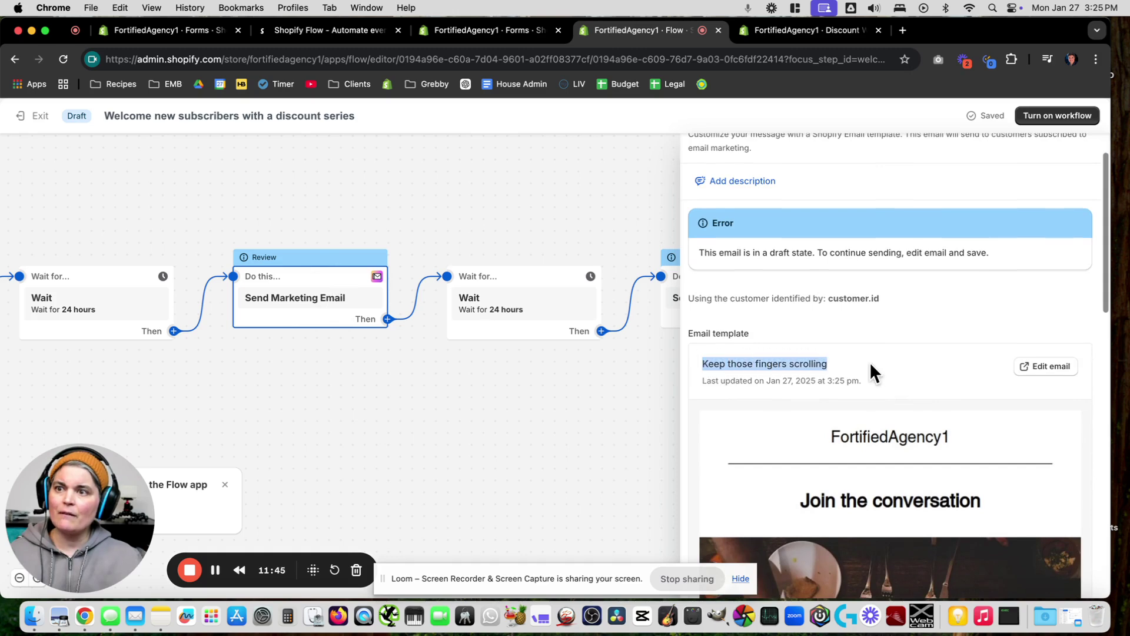
{"action": "scroll", "coordinate": [942, 368], "scroll_direction": "down", "scroll_amount": 5}
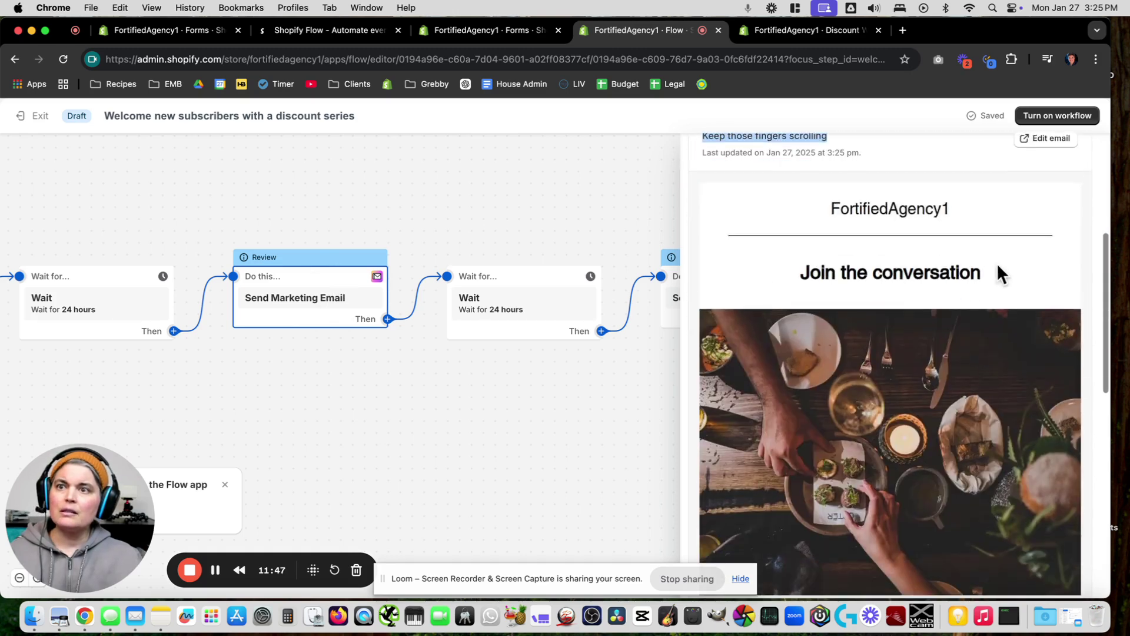
{"action": "scroll", "coordinate": [1000, 271], "scroll_direction": "down", "scroll_amount": 6}
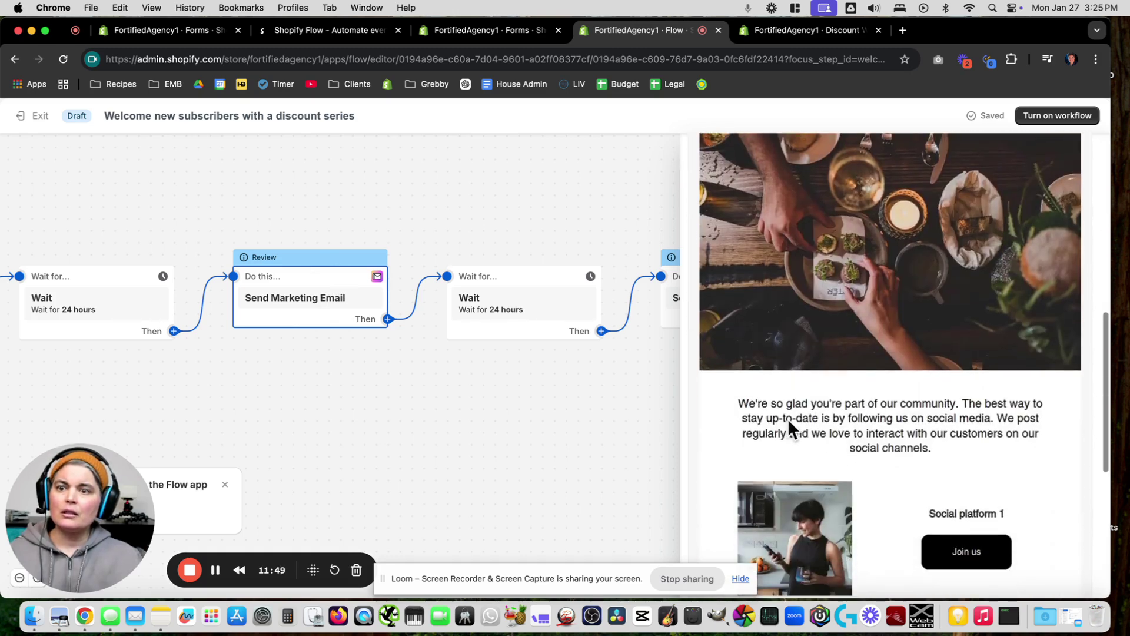
{"action": "scroll", "coordinate": [1029, 422], "scroll_direction": "down", "scroll_amount": 5}
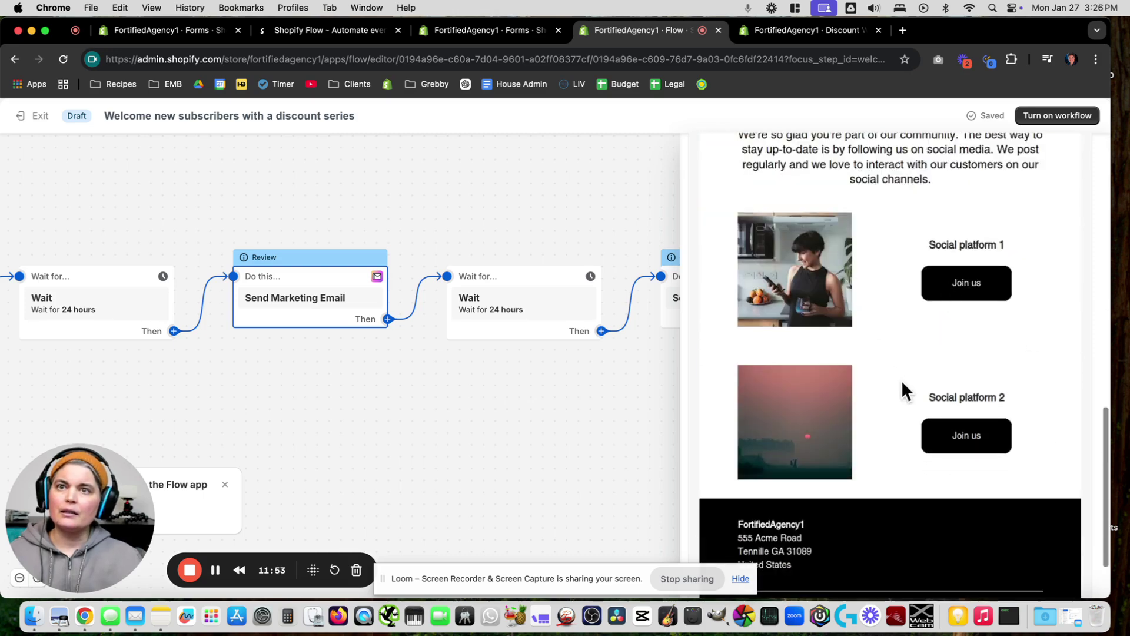
{"action": "scroll", "coordinate": [910, 383], "scroll_direction": "up", "scroll_amount": 15}
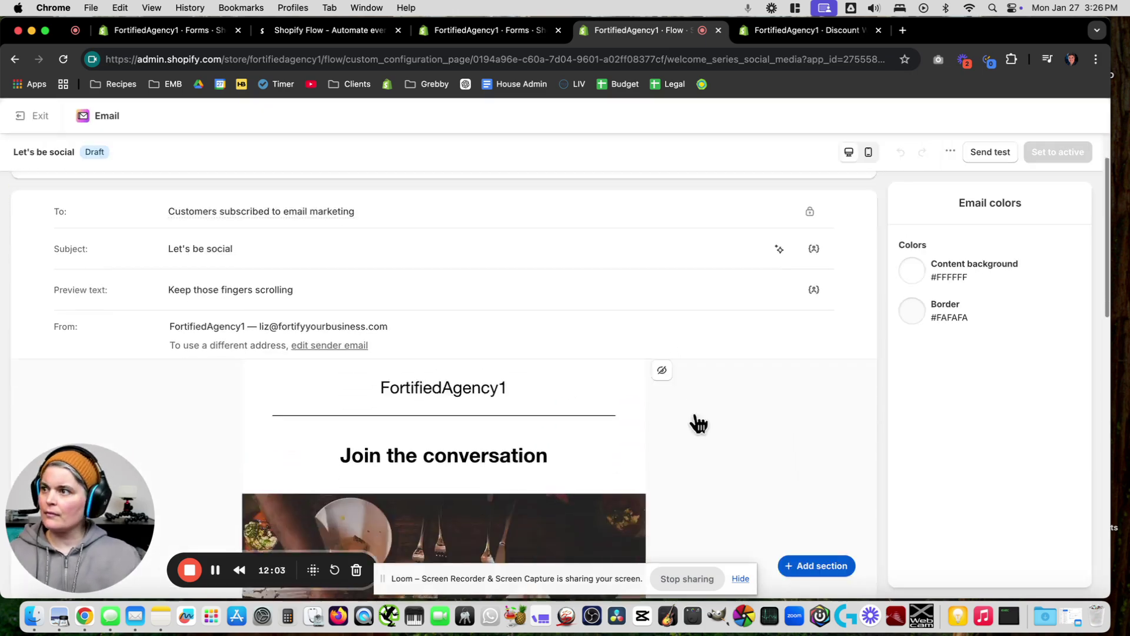
{"action": "scroll", "coordinate": [676, 406], "scroll_direction": "down", "scroll_amount": 12}
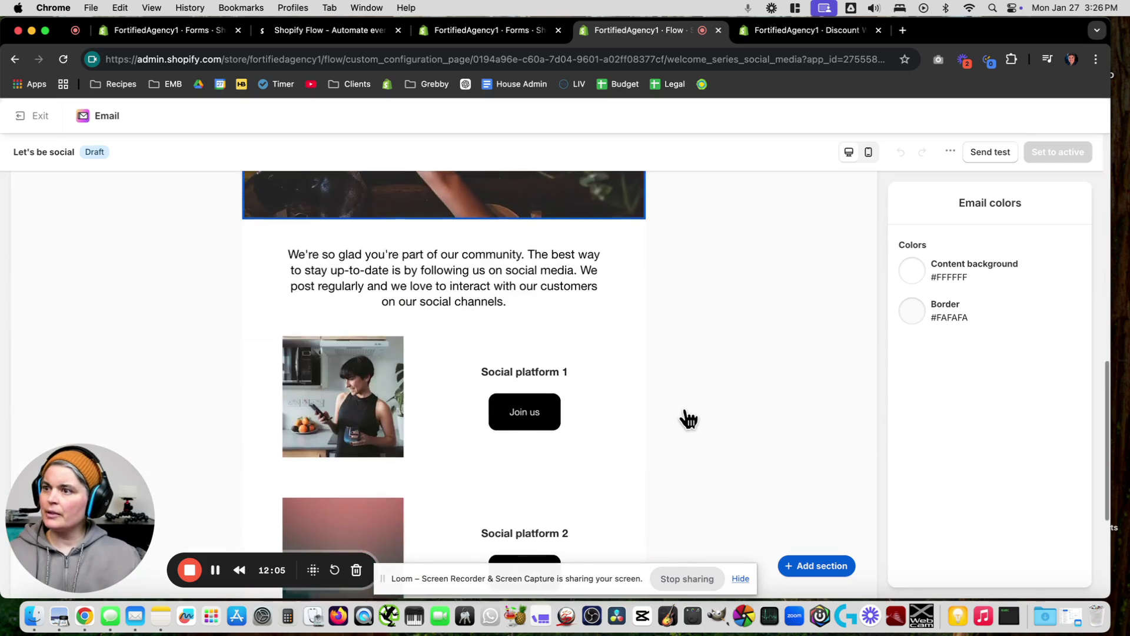
{"action": "left_click", "coordinate": [469, 409]}
{"action": "scroll", "coordinate": [1016, 468], "scroll_direction": "down", "scroll_amount": 1}
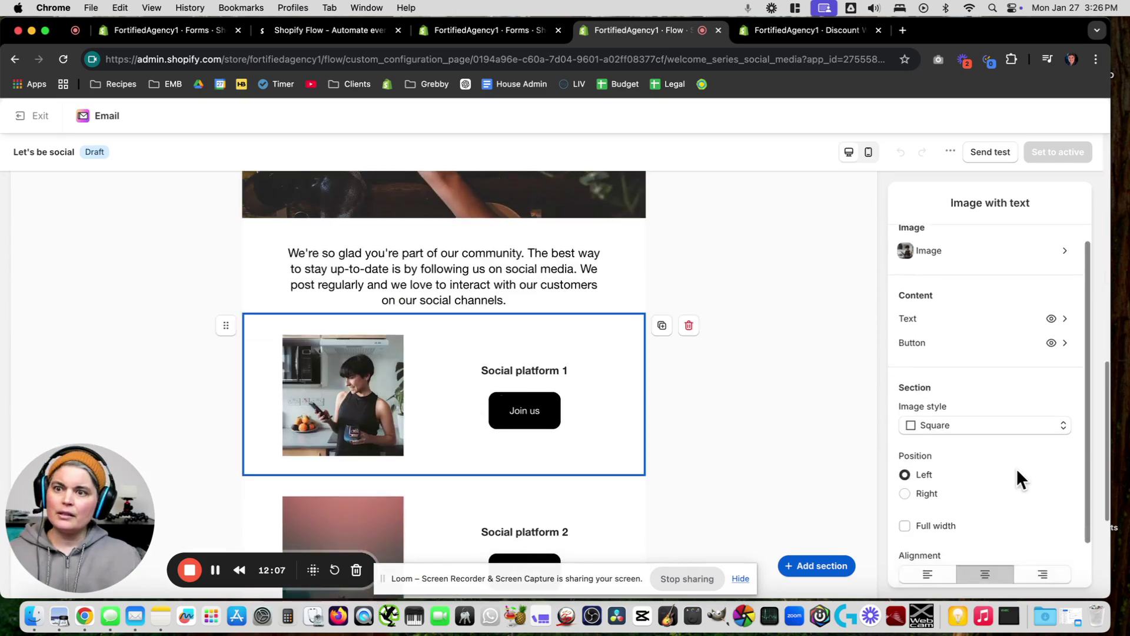
{"action": "scroll", "coordinate": [1019, 468], "scroll_direction": "down", "scroll_amount": 2}
{"action": "scroll", "coordinate": [1010, 463], "scroll_direction": "up", "scroll_amount": 3}
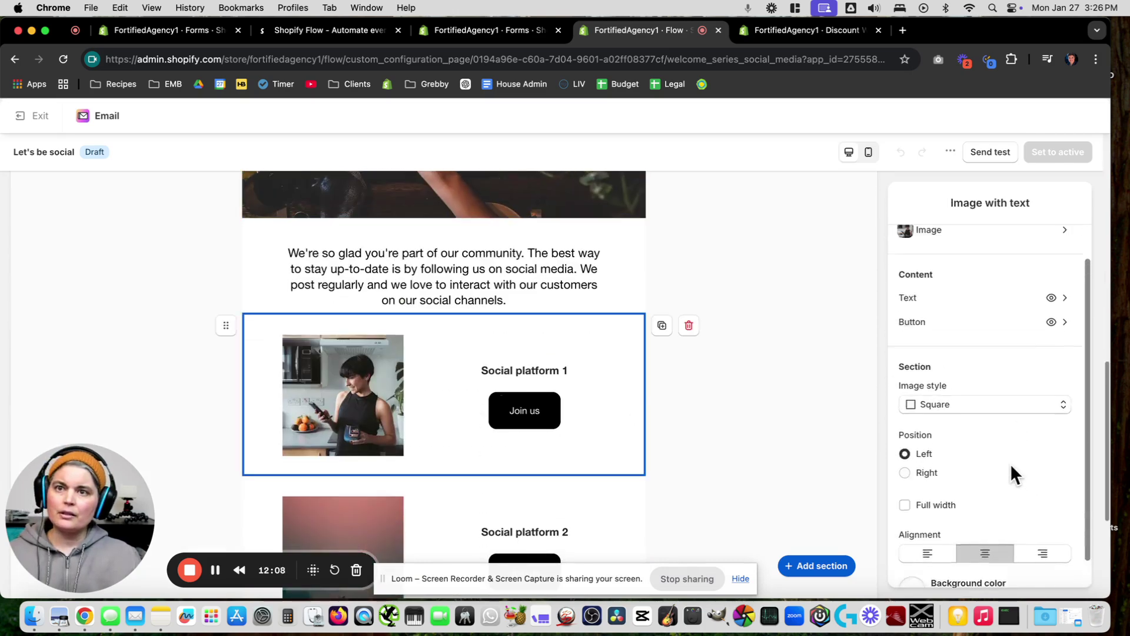
{"action": "left_click", "coordinate": [534, 415]}
{"action": "left_click", "coordinate": [977, 262]}
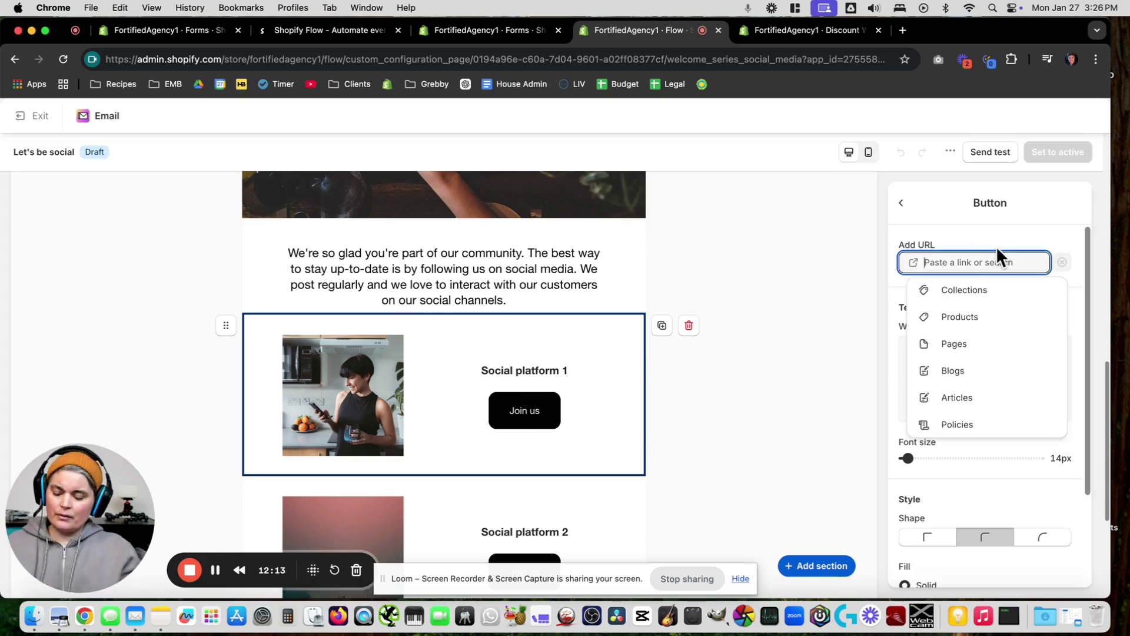
{"action": "type", "text": "inst"}
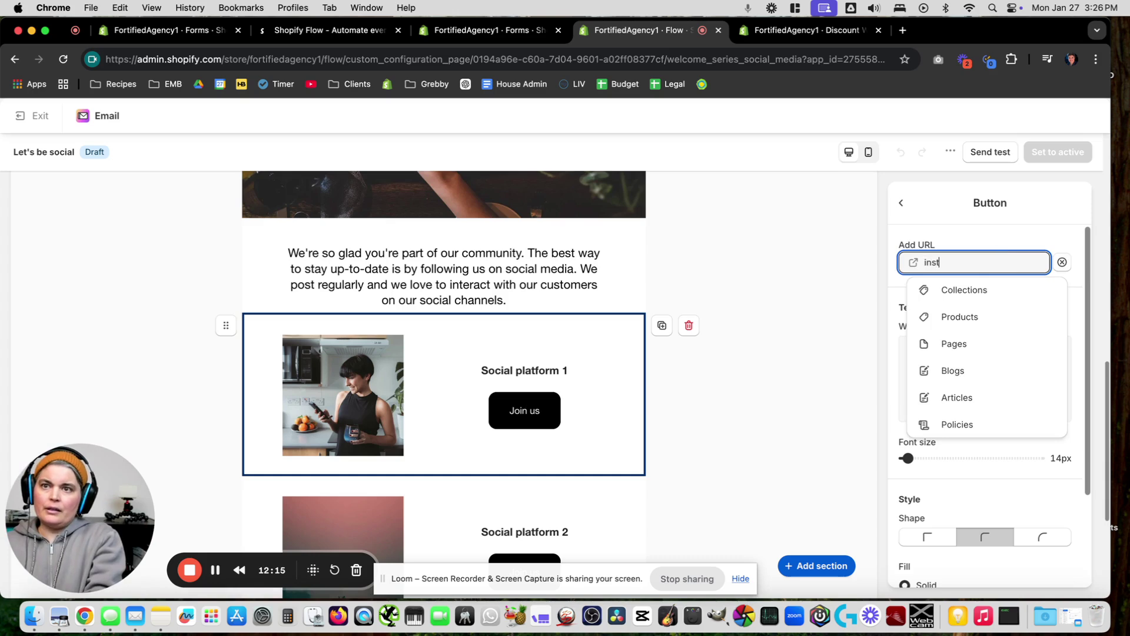
{"action": "type", "text": "agram.com"}
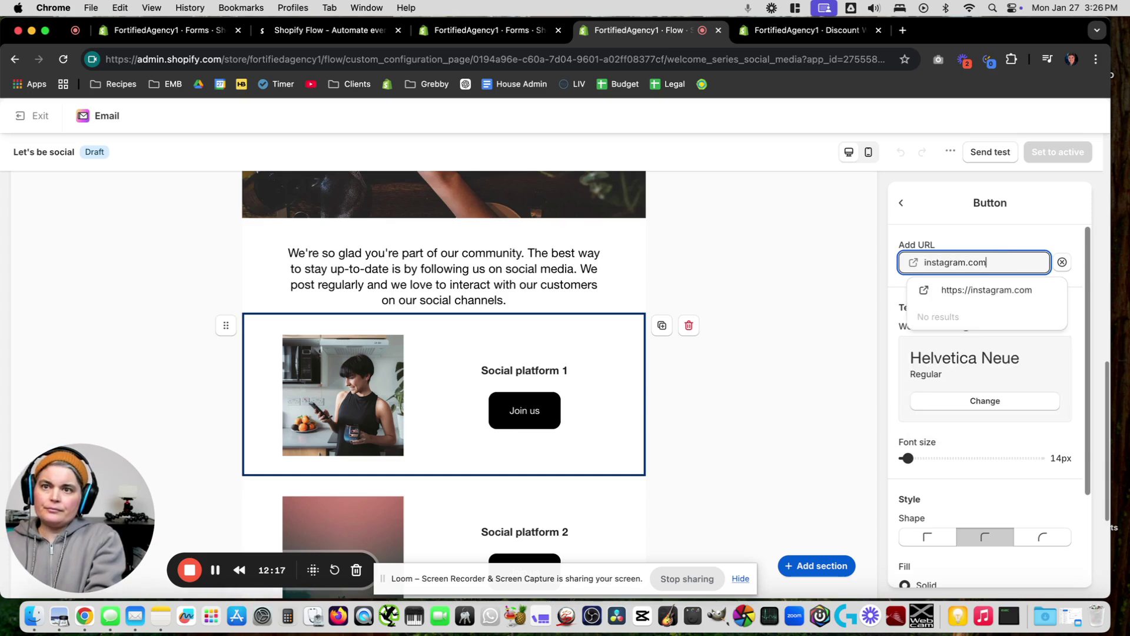
{"action": "key", "text": "Return"}
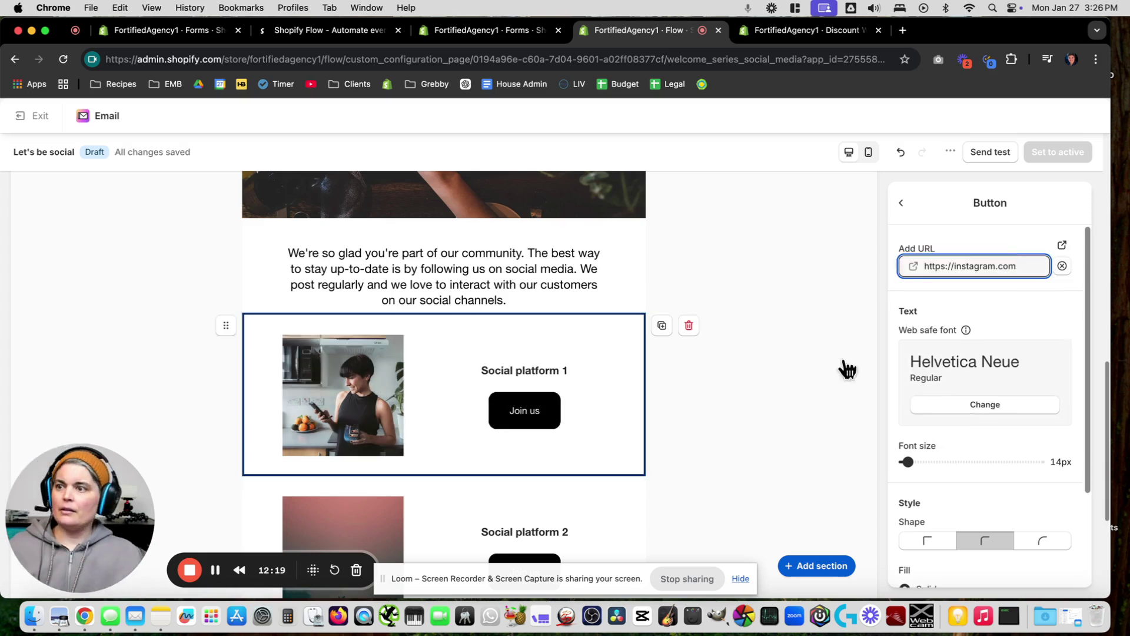
{"action": "scroll", "coordinate": [500, 377], "scroll_direction": "down", "scroll_amount": 1}
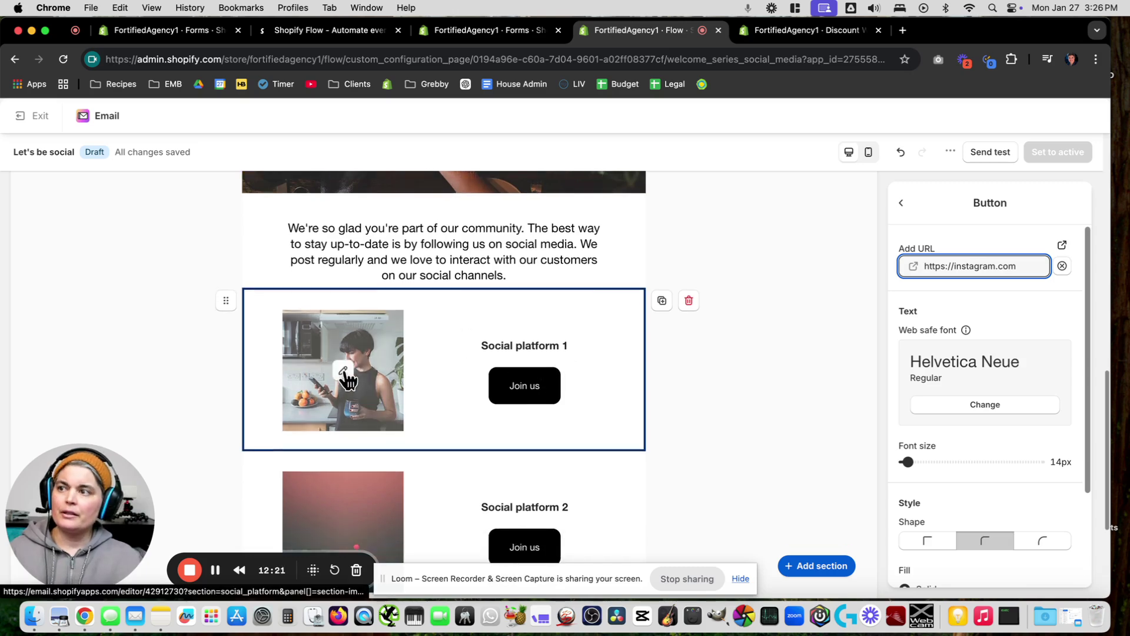
{"action": "left_click", "coordinate": [343, 371]}
{"action": "scroll", "coordinate": [1017, 481], "scroll_direction": "down", "scroll_amount": 3}
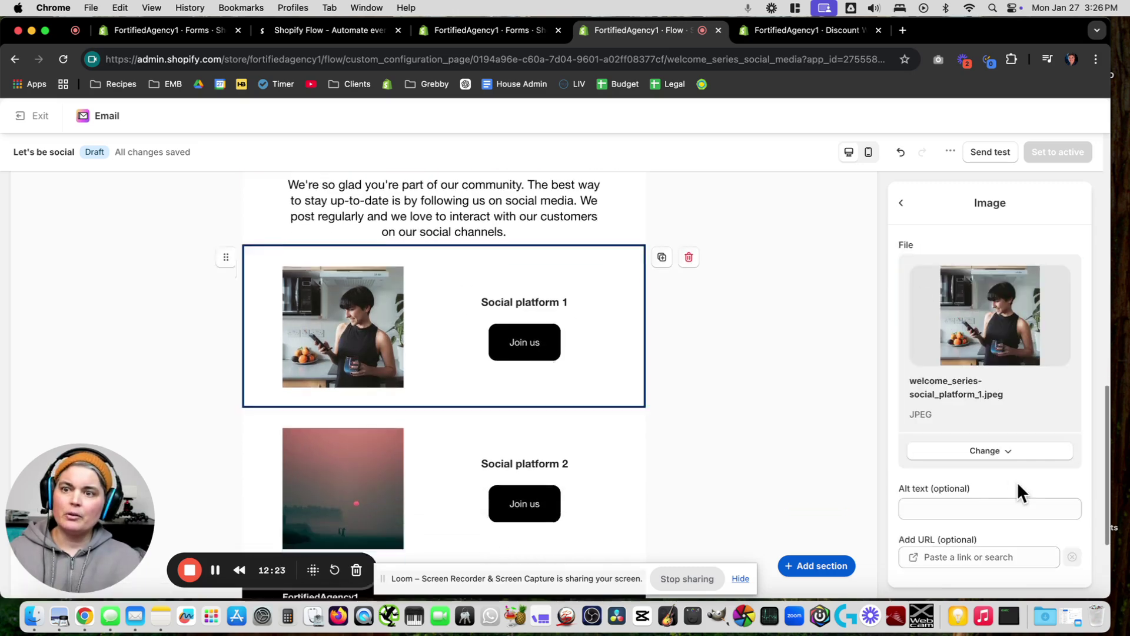
{"action": "left_click", "coordinate": [1029, 557]}
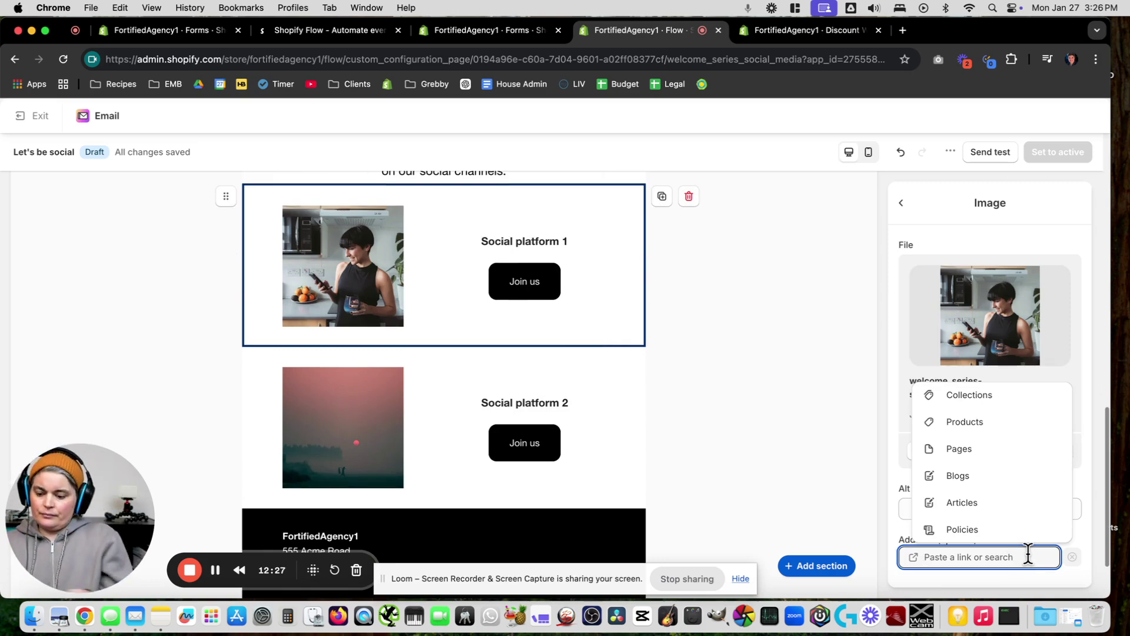
{"action": "type", "text": "ii"}
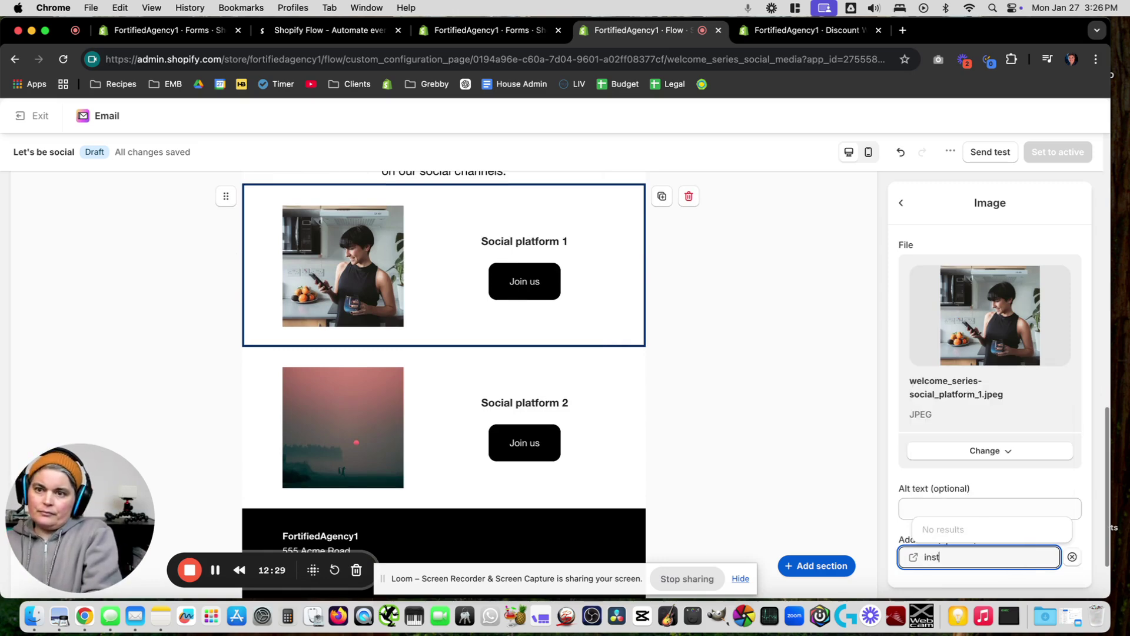
{"action": "type", "text": "stagram.com"}
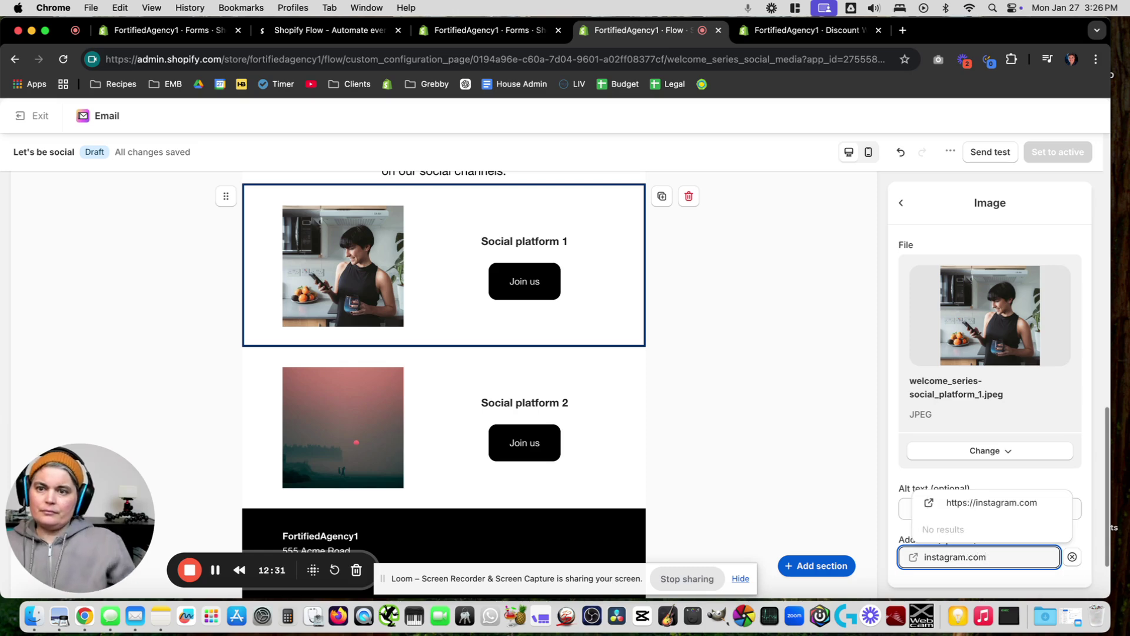
{"action": "left_click", "coordinate": [1027, 504]}
{"action": "scroll", "coordinate": [618, 442], "scroll_direction": "down", "scroll_amount": 2}
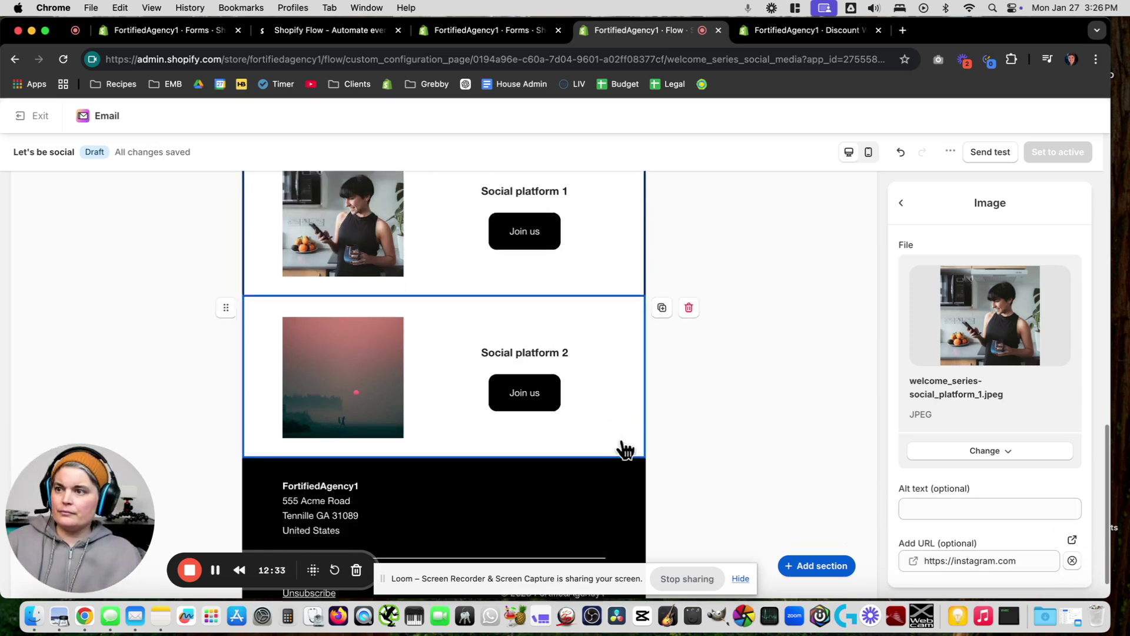
Deselect the image section and review the "Let's be social" email's layout in the mobile preview
{"action": "scroll", "coordinate": [517, 421], "scroll_direction": "up", "scroll_amount": 2}
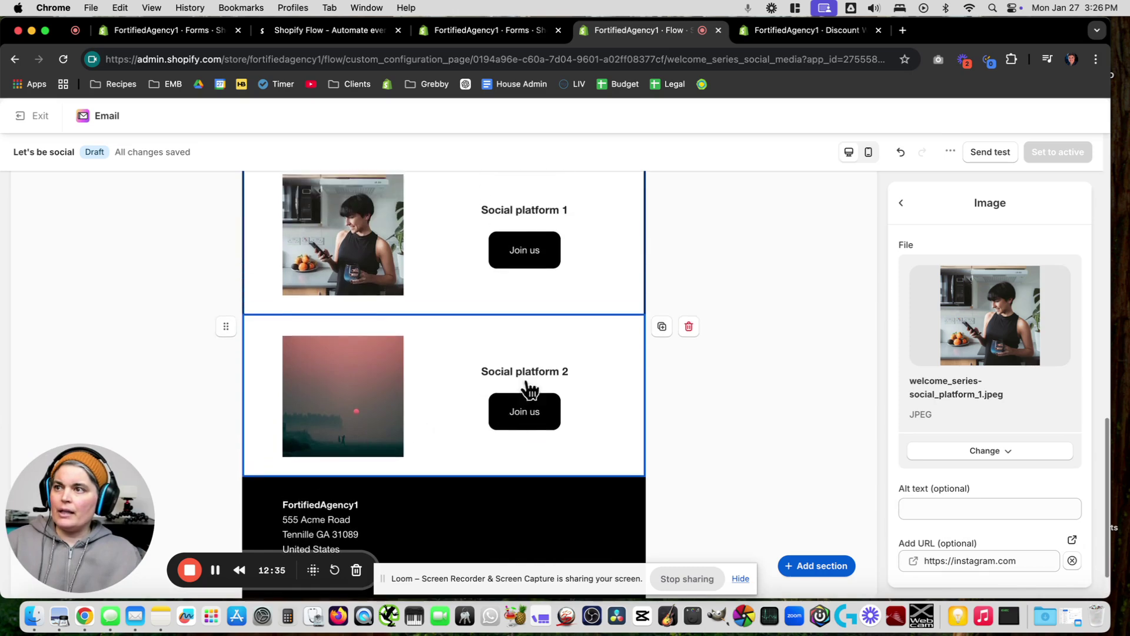
{"action": "scroll", "coordinate": [521, 423], "scroll_direction": "up", "scroll_amount": 5}
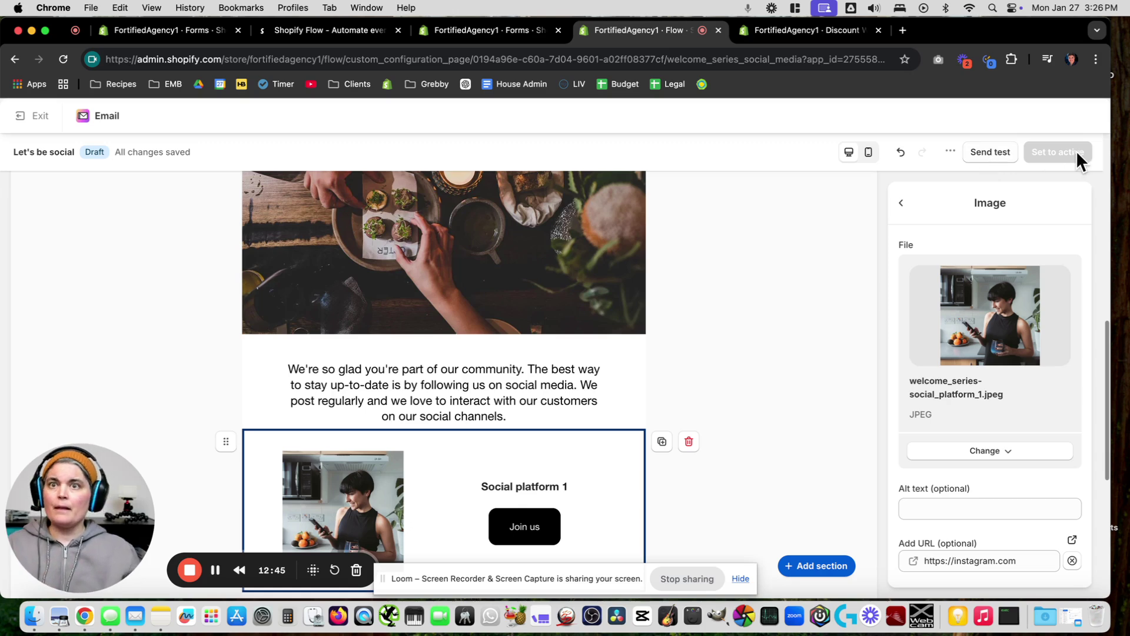
{"action": "left_click", "coordinate": [757, 374]}
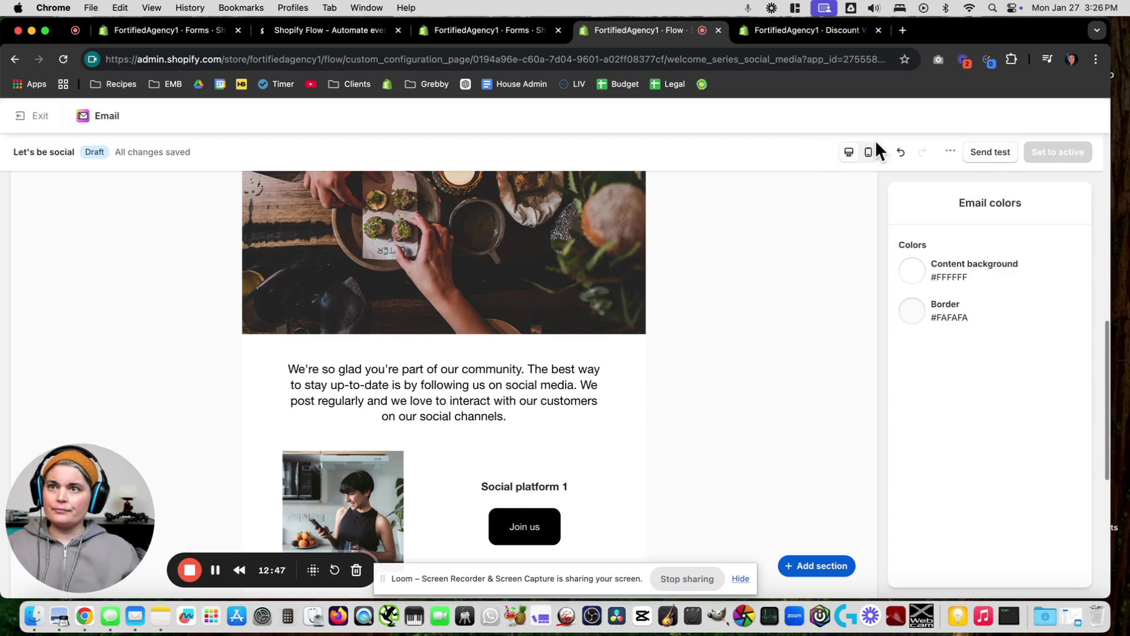
{"action": "scroll", "coordinate": [753, 329], "scroll_direction": "up", "scroll_amount": 5}
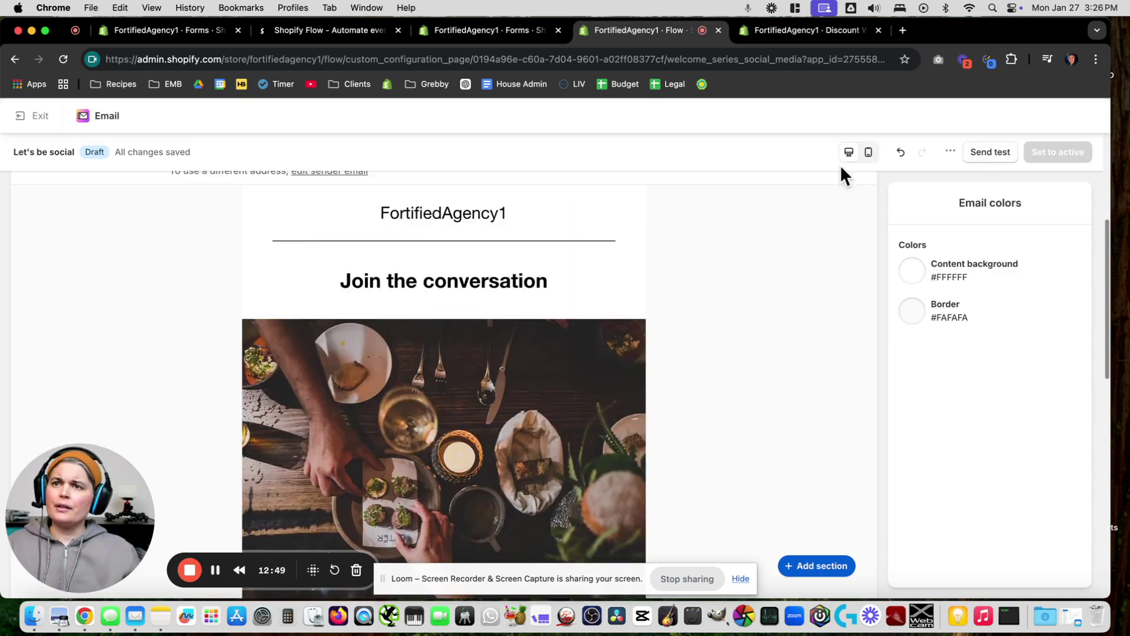
{"action": "left_click", "coordinate": [869, 154]}
{"action": "scroll", "coordinate": [691, 412], "scroll_direction": "down", "scroll_amount": 15}
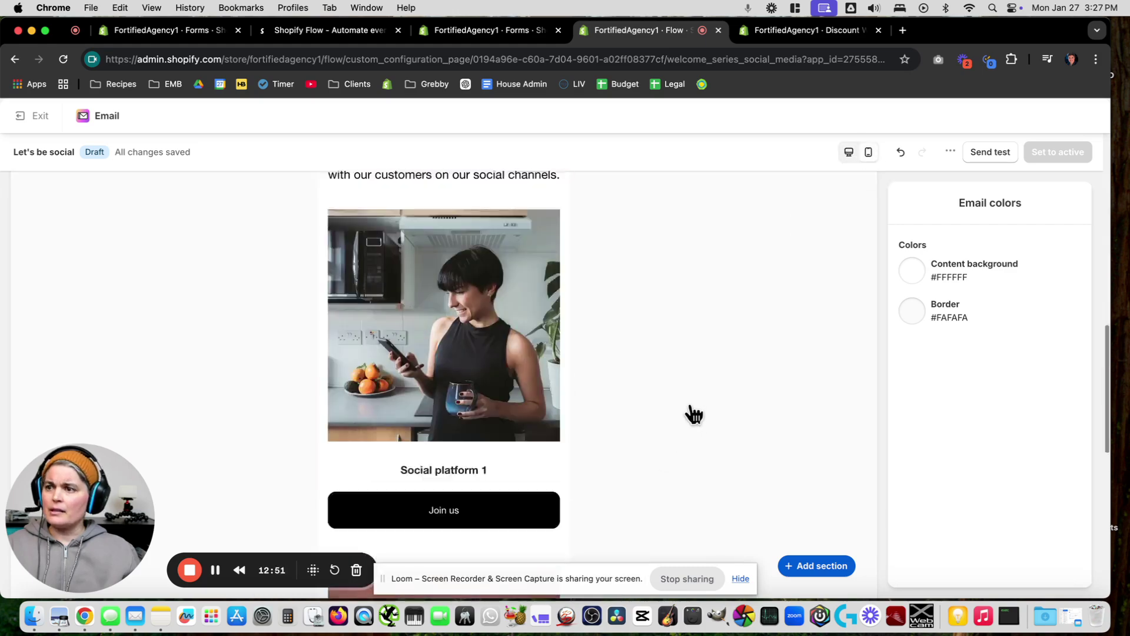
{"action": "scroll", "coordinate": [694, 414], "scroll_direction": "up", "scroll_amount": 15}
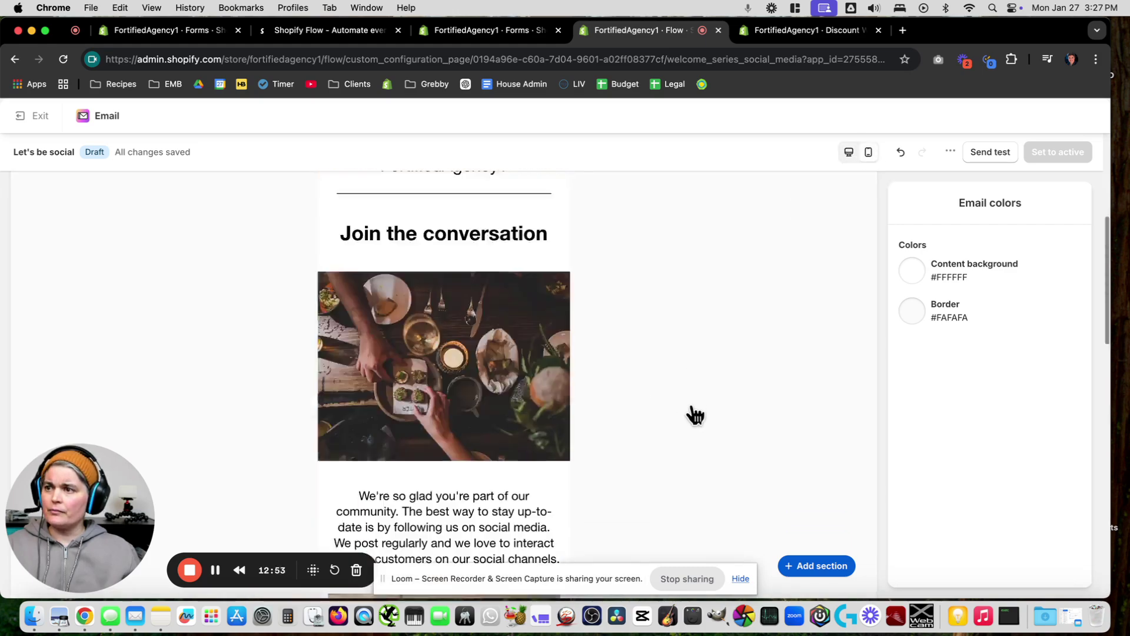
{"action": "scroll", "coordinate": [741, 474], "scroll_direction": "down", "scroll_amount": 10}
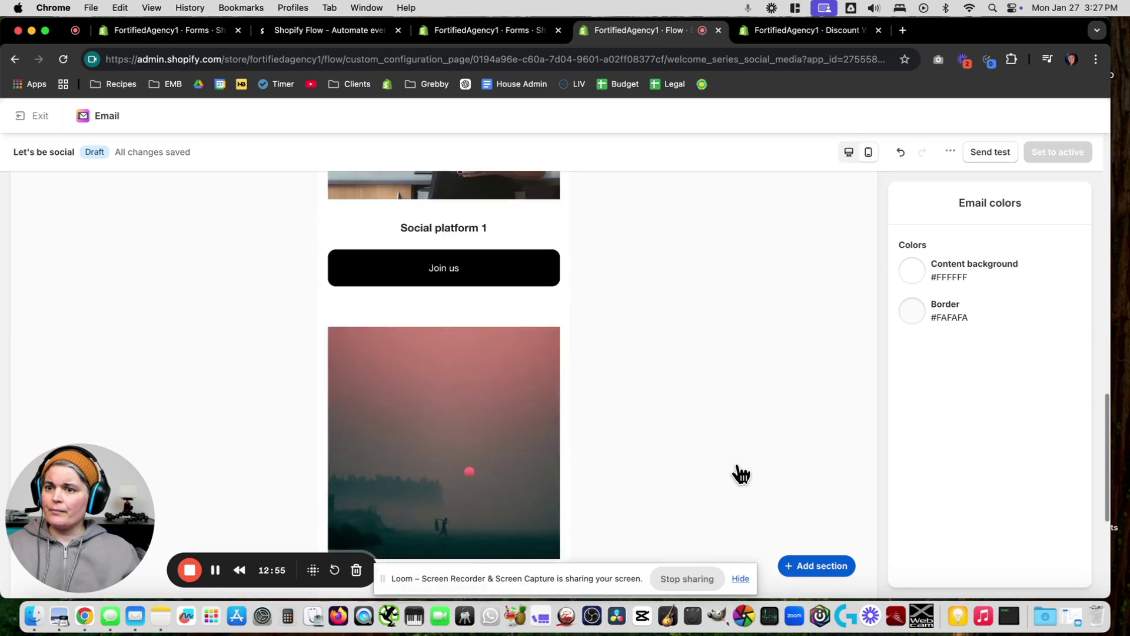
{"action": "scroll", "coordinate": [741, 472], "scroll_direction": "down", "scroll_amount": 4}
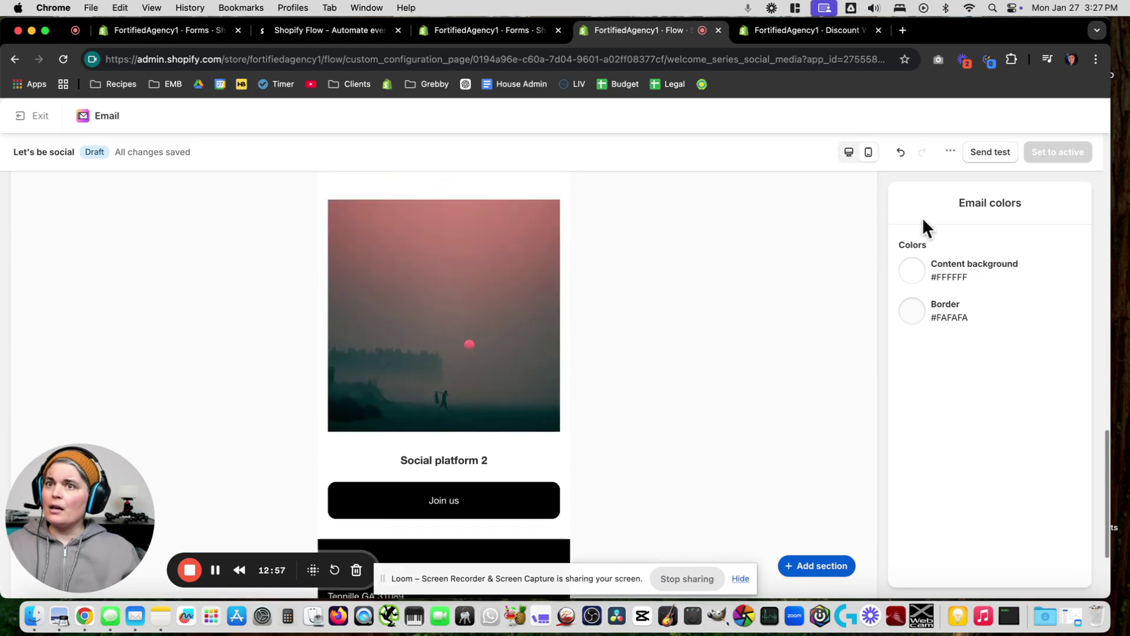
Leave the "Let's be social" email in draft state and return to the following actions of the workflow
{"action": "left_click", "coordinate": [29, 117]}
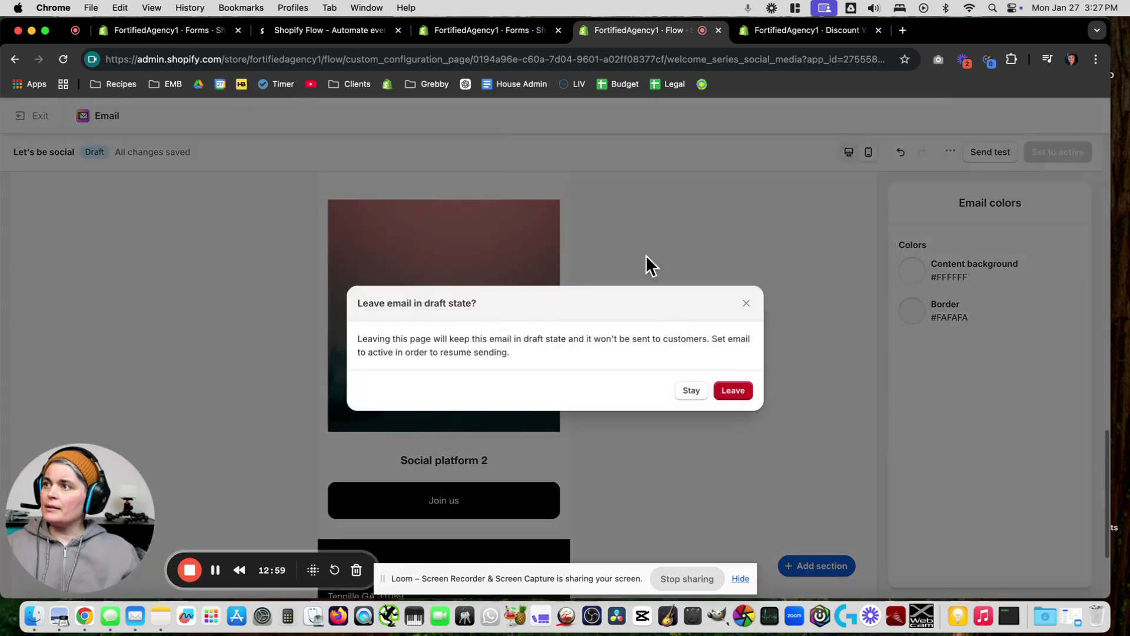
{"action": "left_click", "coordinate": [736, 402]}
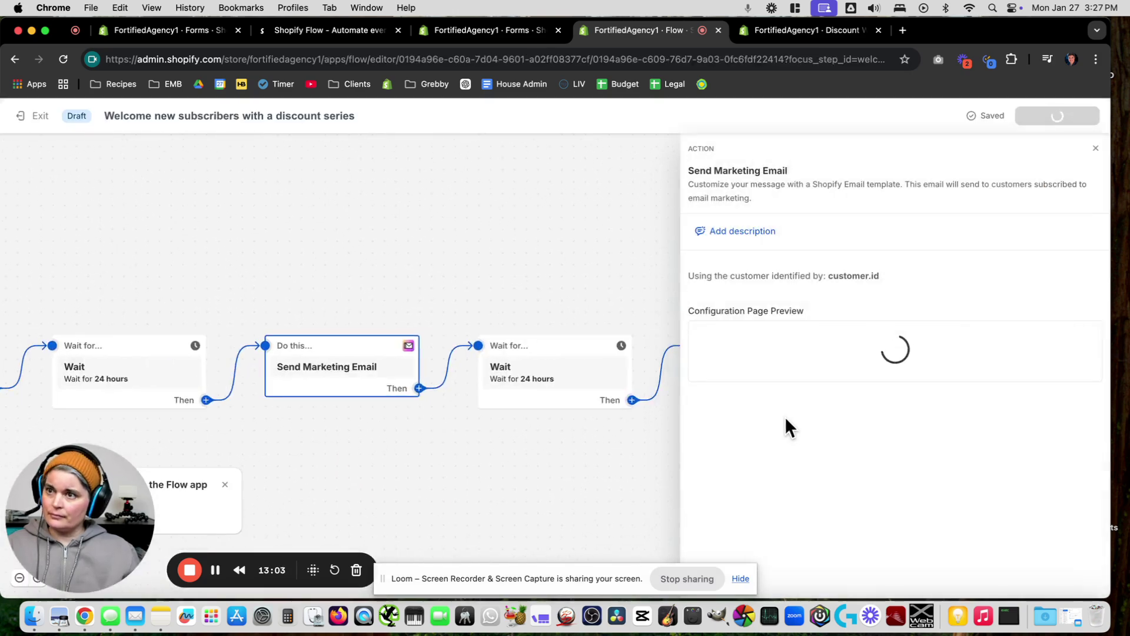
{"action": "left_click_drag", "start_coordinate": [577, 467], "coordinate": [332, 437]}
{"action": "scroll", "coordinate": [525, 449], "scroll_direction": "right", "scroll_amount": 4}
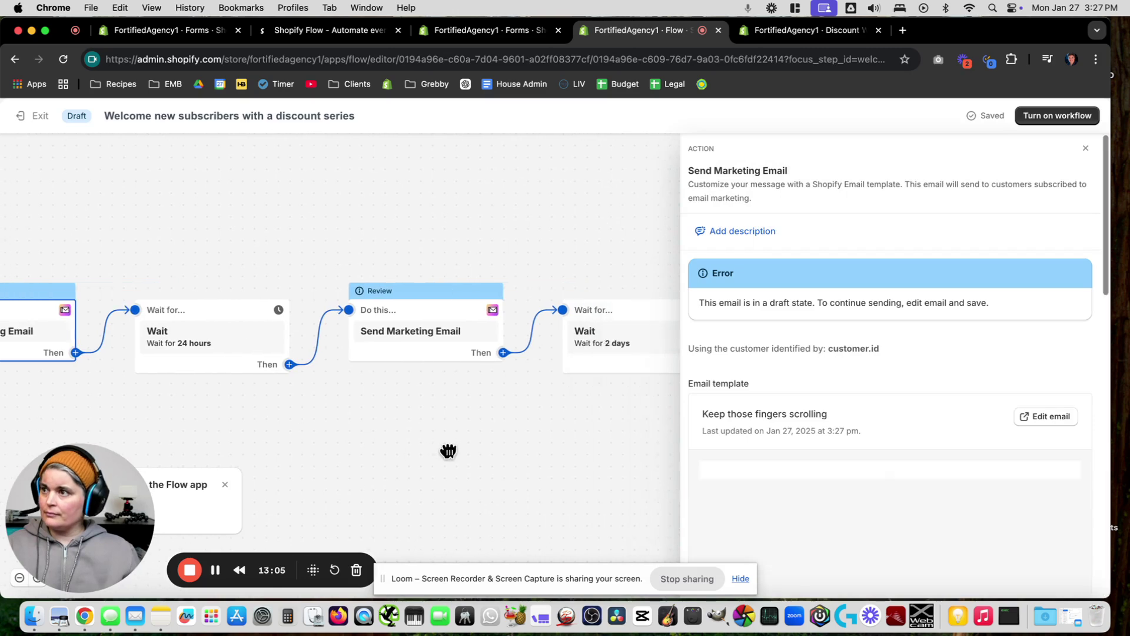
{"action": "scroll", "coordinate": [360, 405], "scroll_direction": "right", "scroll_amount": 2}
{"action": "mouse_move", "coordinate": [190, 343]}
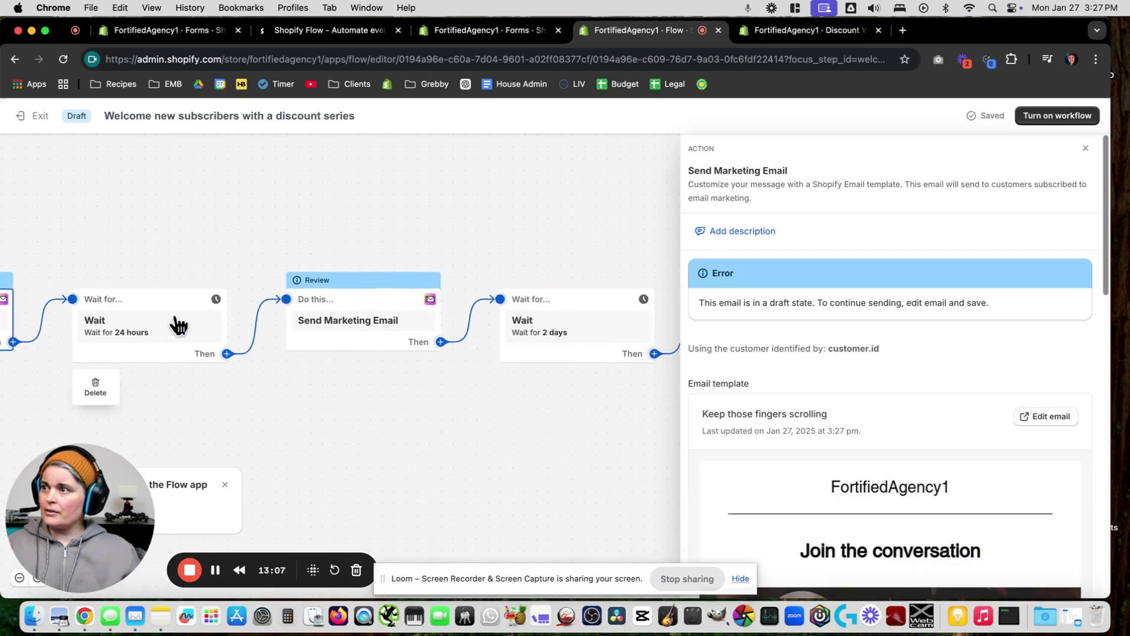
Open the third Send Marketing Email action after the 24-hour wait and edit its "There's more in-store for you" email
{"action": "left_click", "coordinate": [178, 324]}
{"action": "mouse_move", "coordinate": [336, 298]}
{"action": "left_click", "coordinate": [382, 307]}
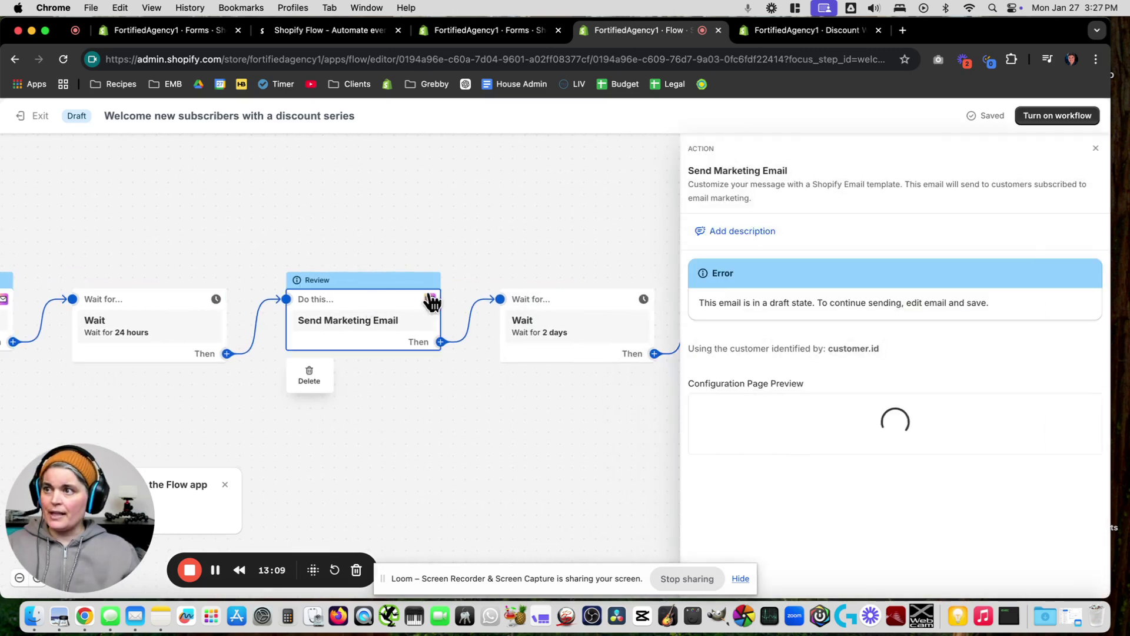
{"action": "left_click_drag", "start_coordinate": [626, 477], "coordinate": [407, 471]}
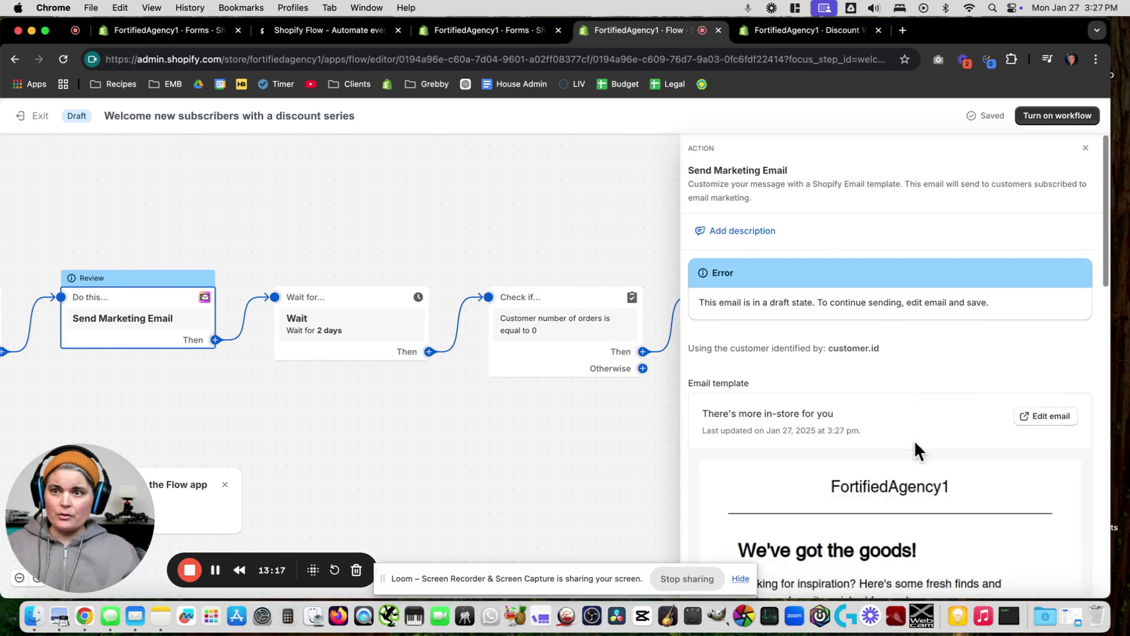
{"action": "left_click", "coordinate": [1045, 414]}
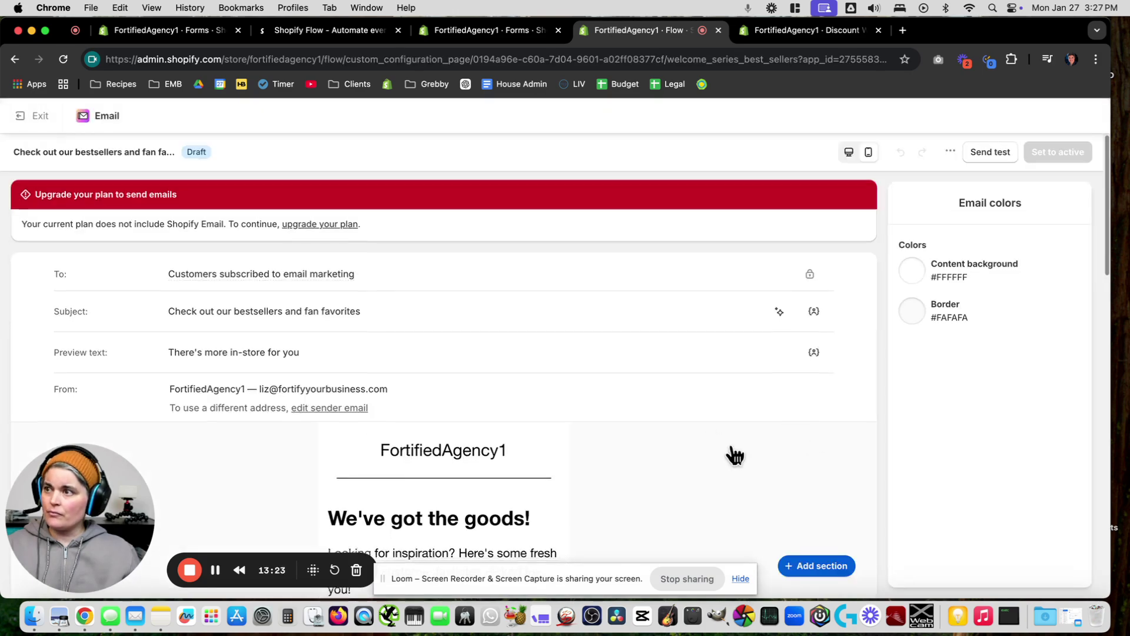
Review the bestsellers email's product sections from header to footer, and exit to the workflow leaving it in draft state
{"action": "scroll", "coordinate": [733, 453], "scroll_direction": "down", "scroll_amount": 5}
{"action": "scroll", "coordinate": [738, 454], "scroll_direction": "down", "scroll_amount": 4}
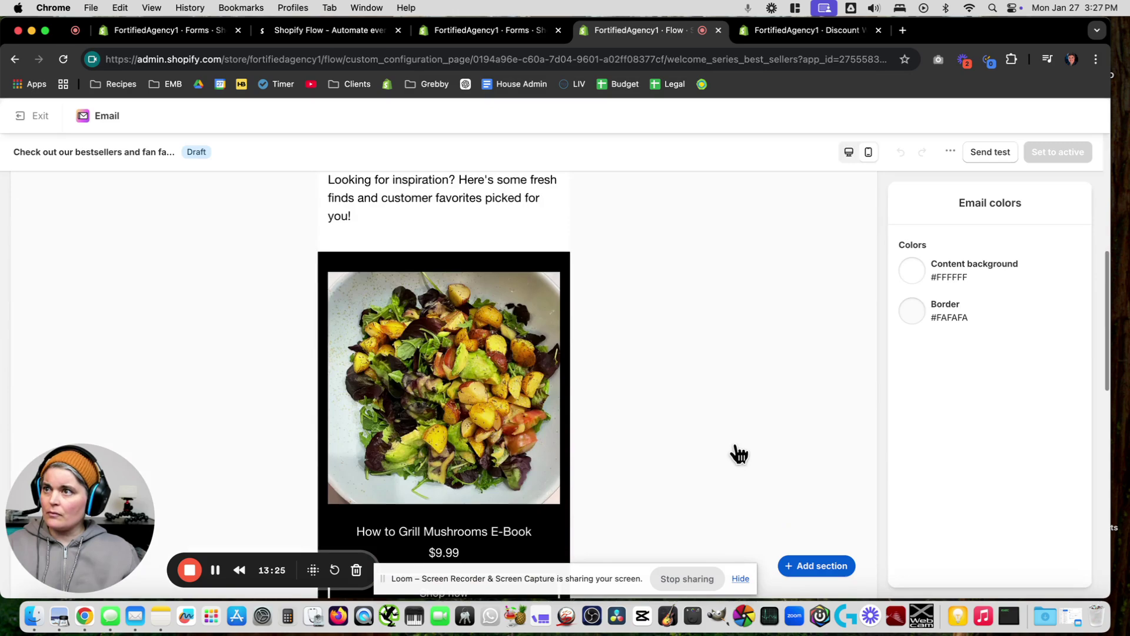
{"action": "scroll", "coordinate": [740, 453], "scroll_direction": "down", "scroll_amount": 8}
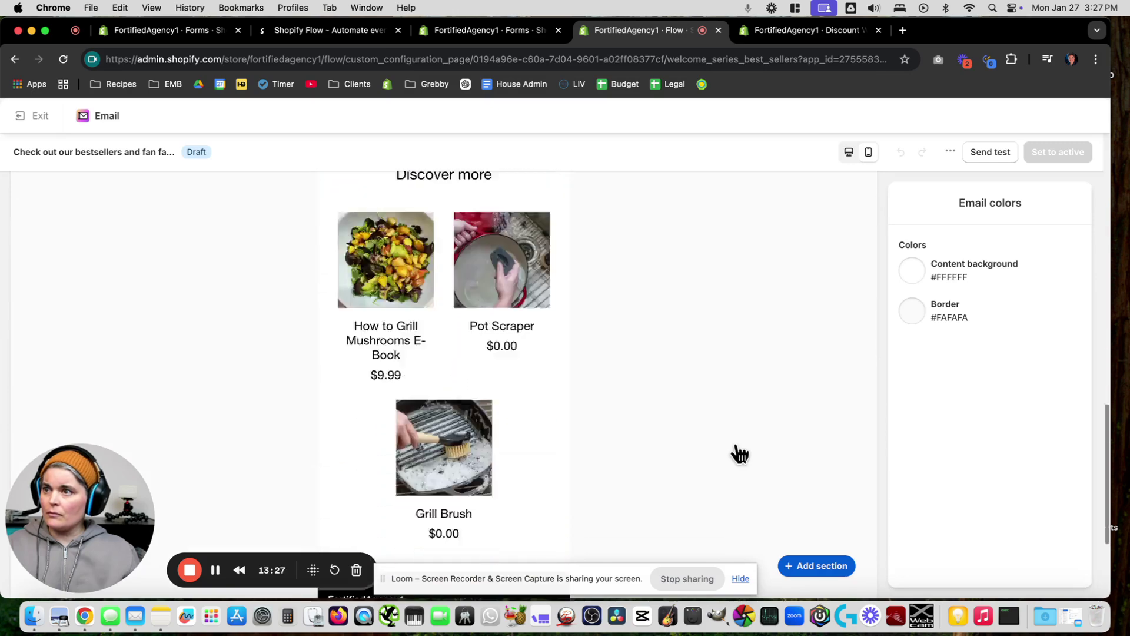
{"action": "scroll", "coordinate": [735, 453], "scroll_direction": "down", "scroll_amount": 4}
{"action": "scroll", "coordinate": [648, 421], "scroll_direction": "up", "scroll_amount": 7}
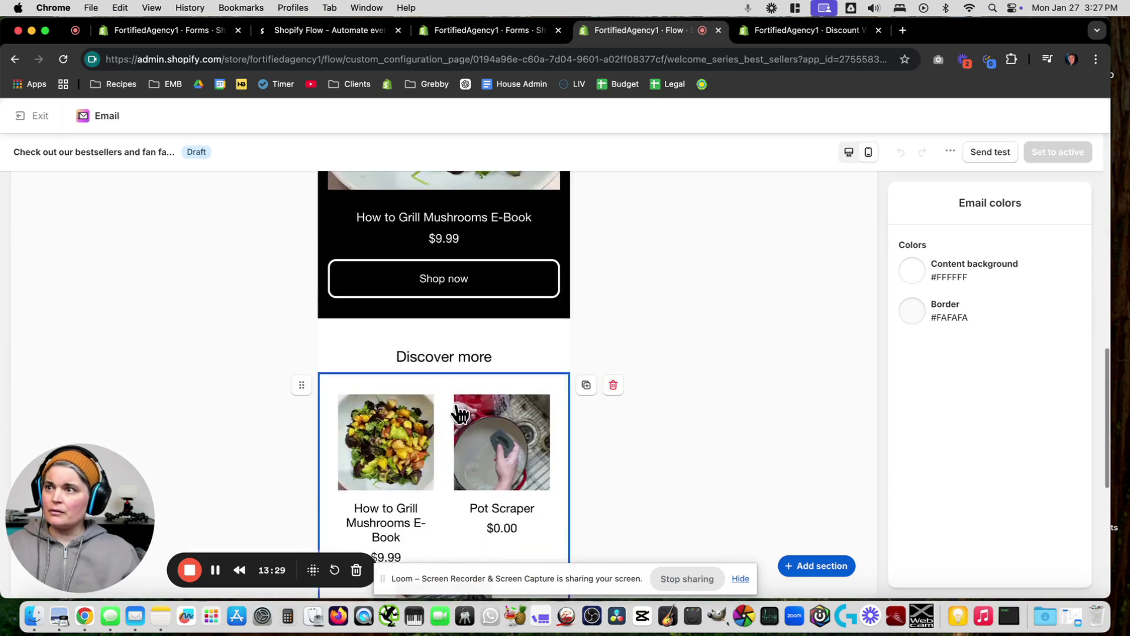
{"action": "scroll", "coordinate": [461, 414], "scroll_direction": "up", "scroll_amount": 10}
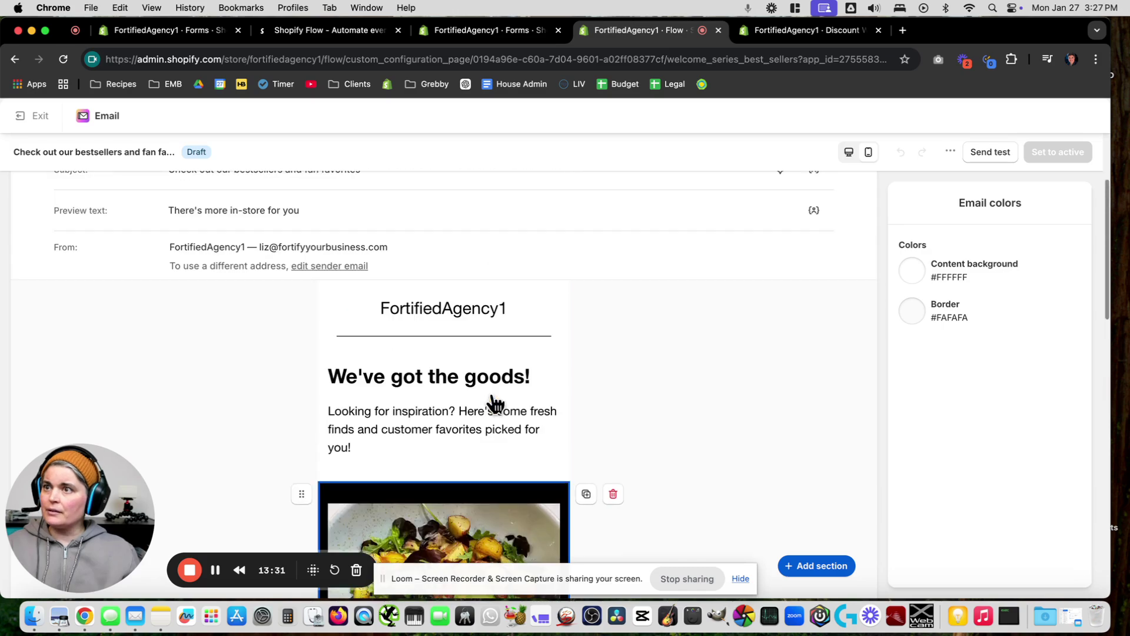
{"action": "scroll", "coordinate": [689, 440], "scroll_direction": "up", "scroll_amount": 5}
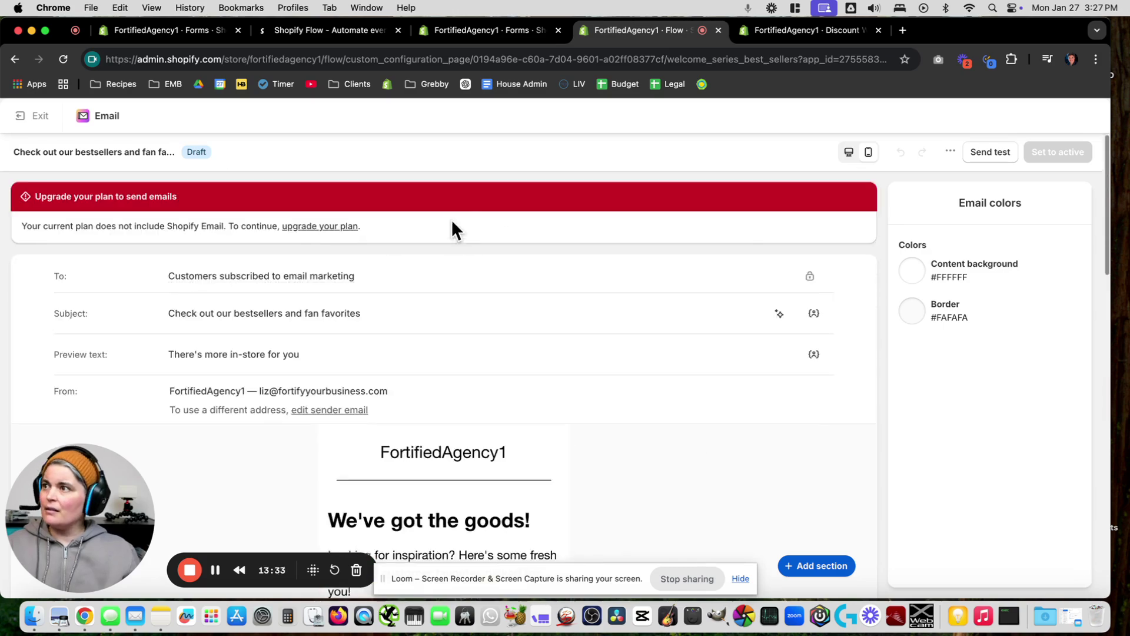
{"action": "left_click", "coordinate": [28, 120]}
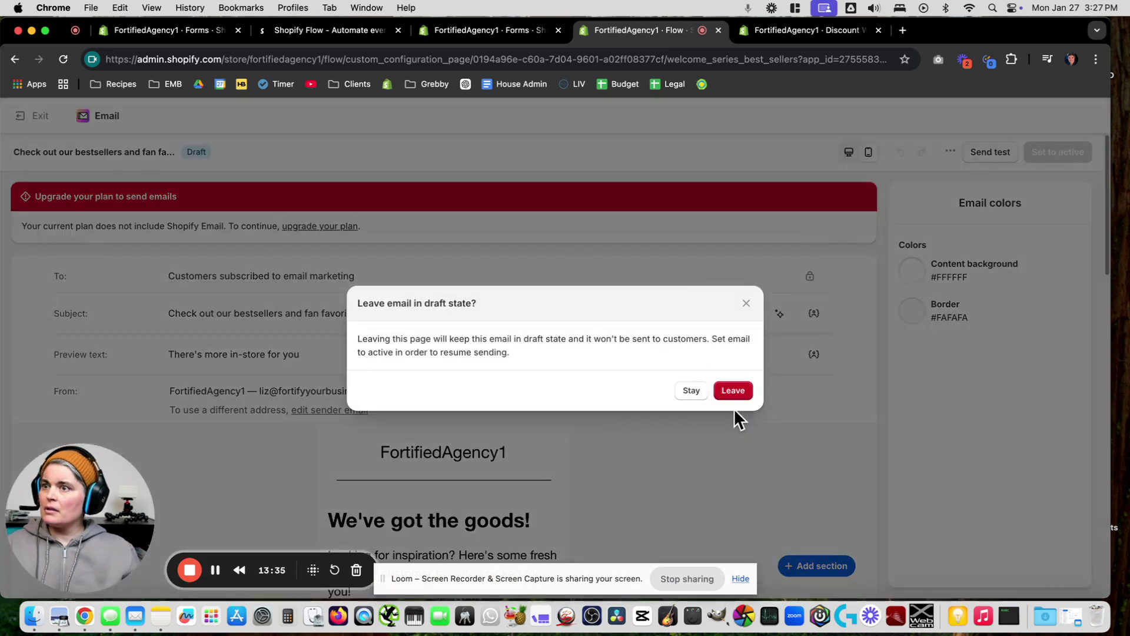
{"action": "left_click", "coordinate": [734, 392]}
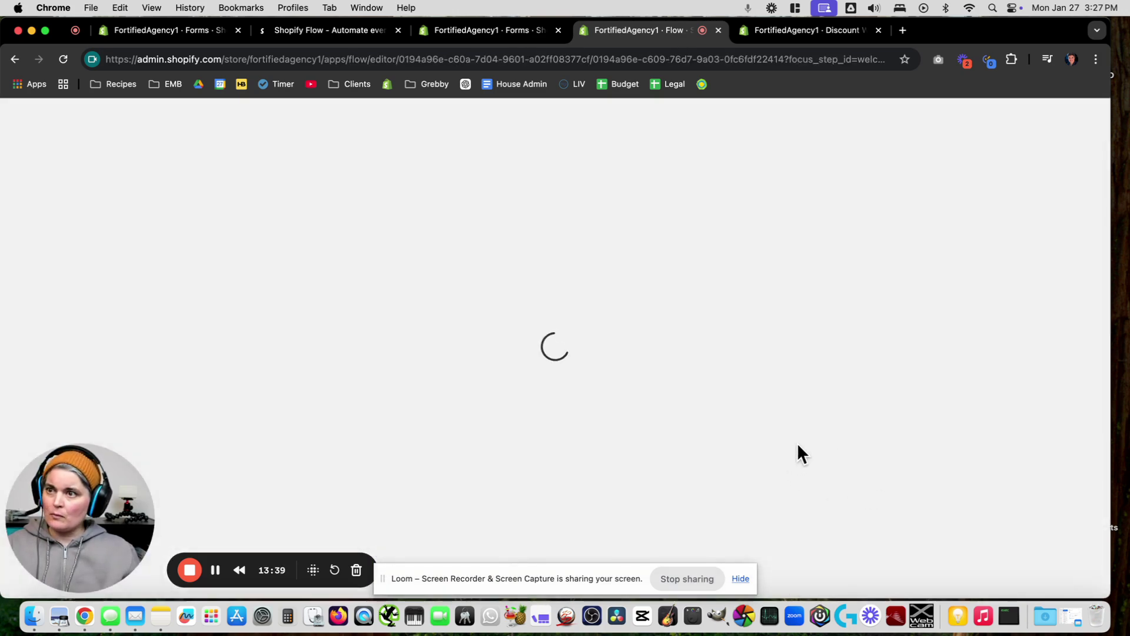
Open the last Send Marketing Email action after the order check and edit its "Don't forget about your discount" email
{"action": "left_click_drag", "start_coordinate": [593, 474], "coordinate": [295, 447]}
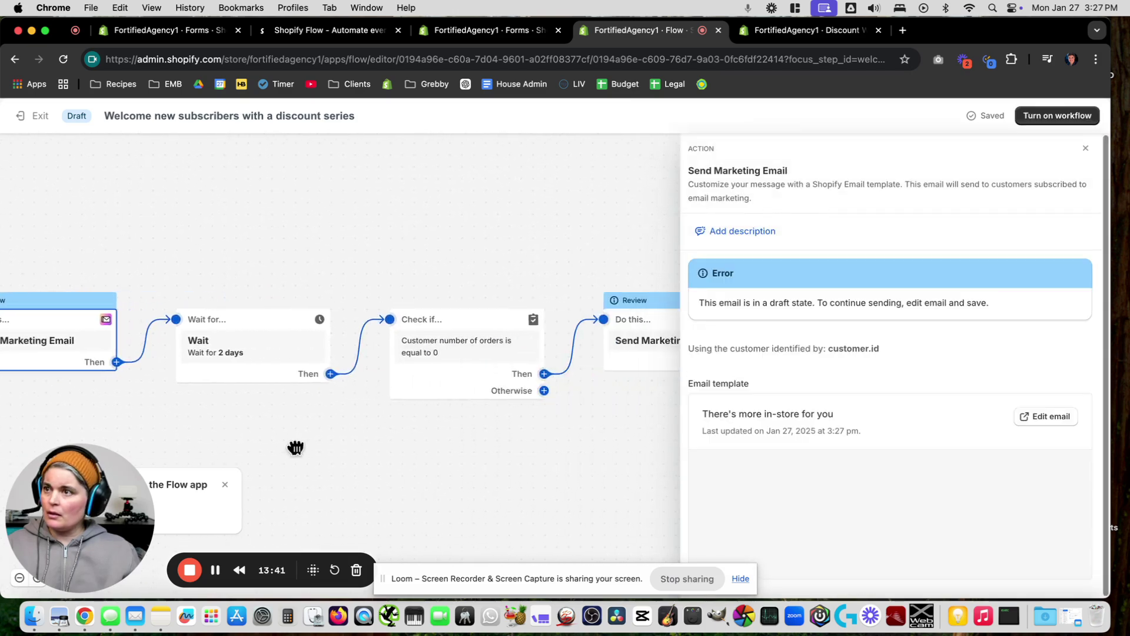
{"action": "mouse_move", "coordinate": [486, 382]}
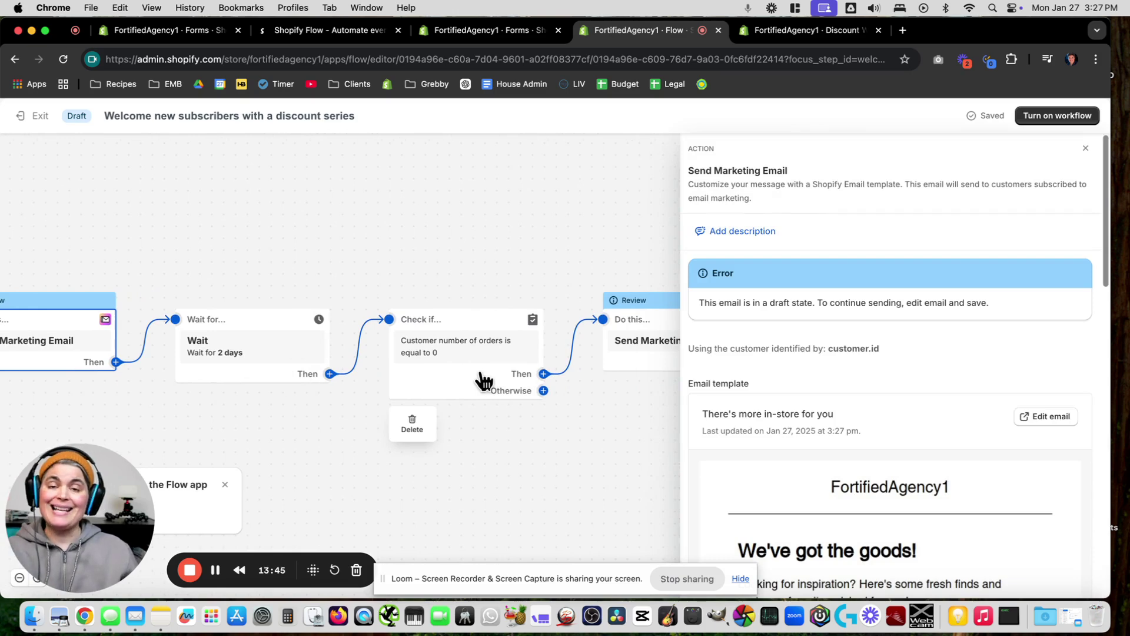
{"action": "scroll", "coordinate": [442, 412], "scroll_direction": "right", "scroll_amount": 5}
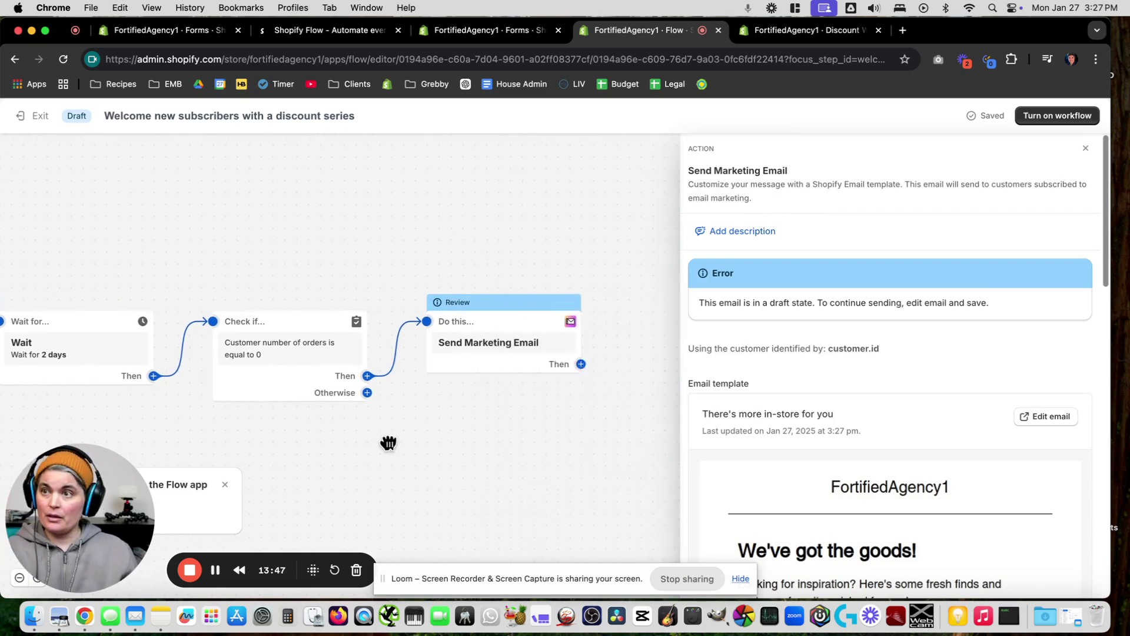
{"action": "left_click", "coordinate": [501, 337]}
{"action": "scroll", "coordinate": [959, 530], "scroll_direction": "down", "scroll_amount": 4}
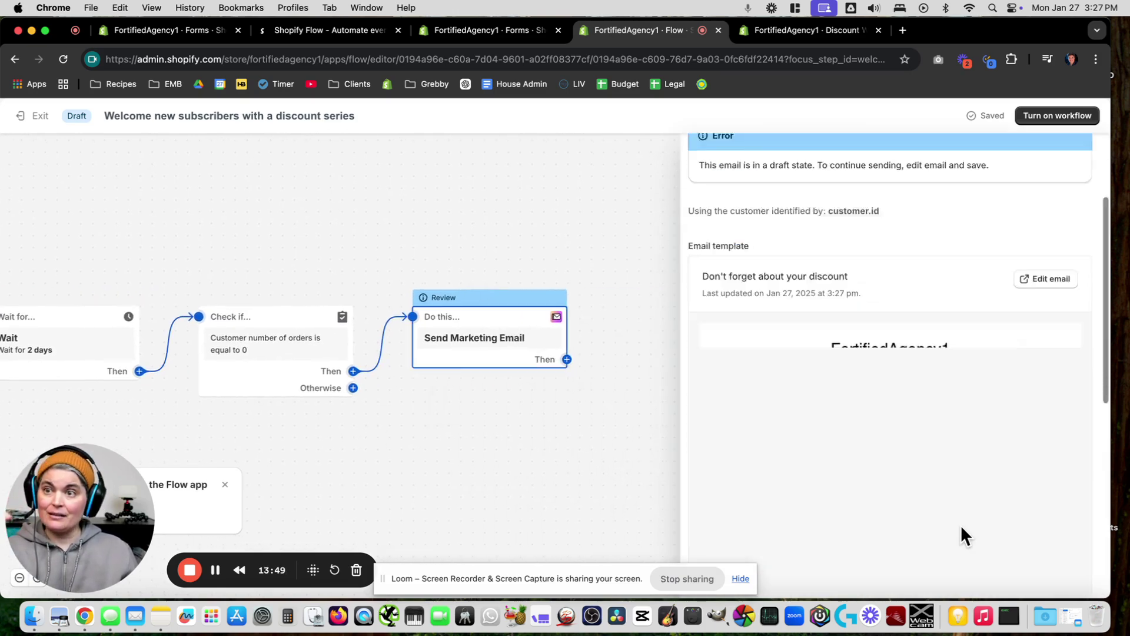
{"action": "scroll", "coordinate": [979, 360], "scroll_direction": "down", "scroll_amount": 3}
{"action": "scroll", "coordinate": [977, 360], "scroll_direction": "up", "scroll_amount": 4}
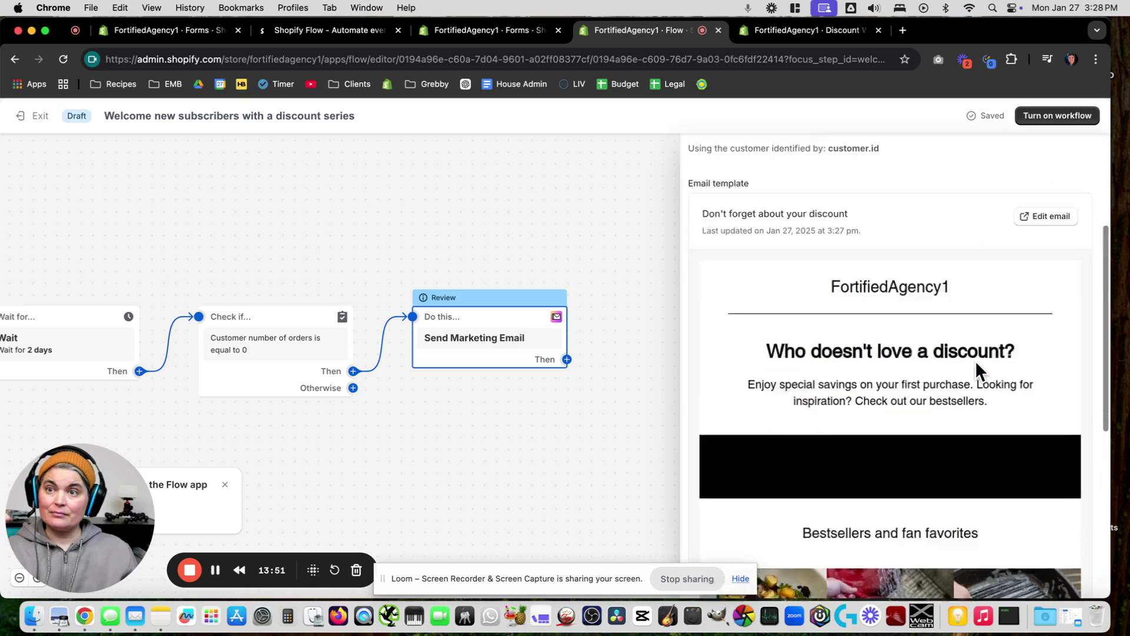
{"action": "left_click", "coordinate": [1046, 275]}
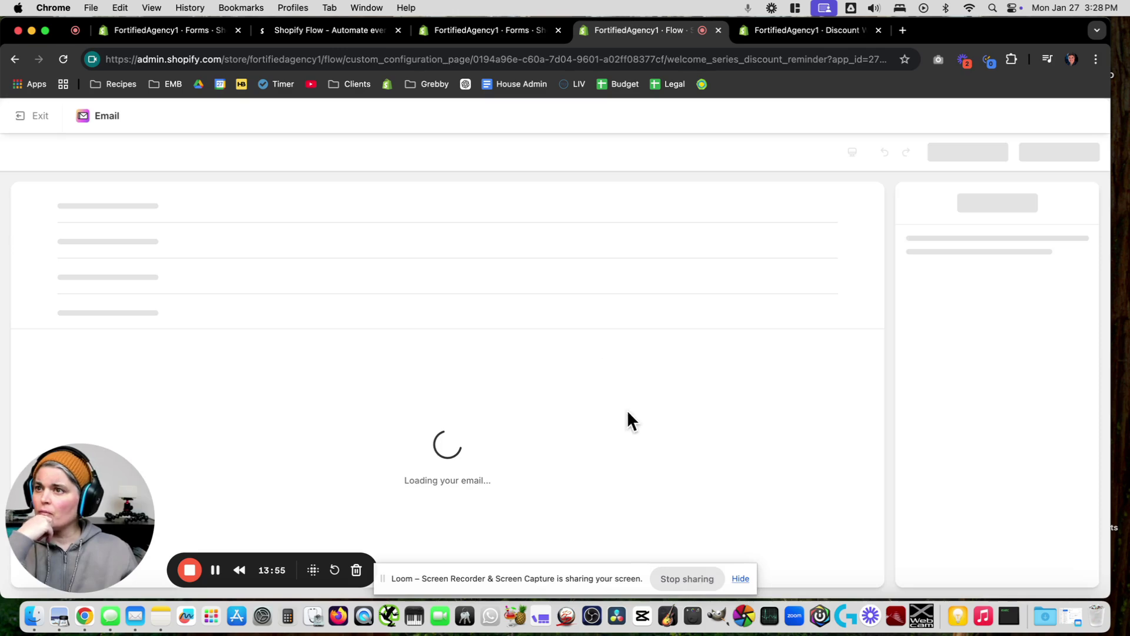
Feature the Welcome20 discount in the email's Special Offer discount section
{"action": "scroll", "coordinate": [651, 411], "scroll_direction": "down", "scroll_amount": 5}
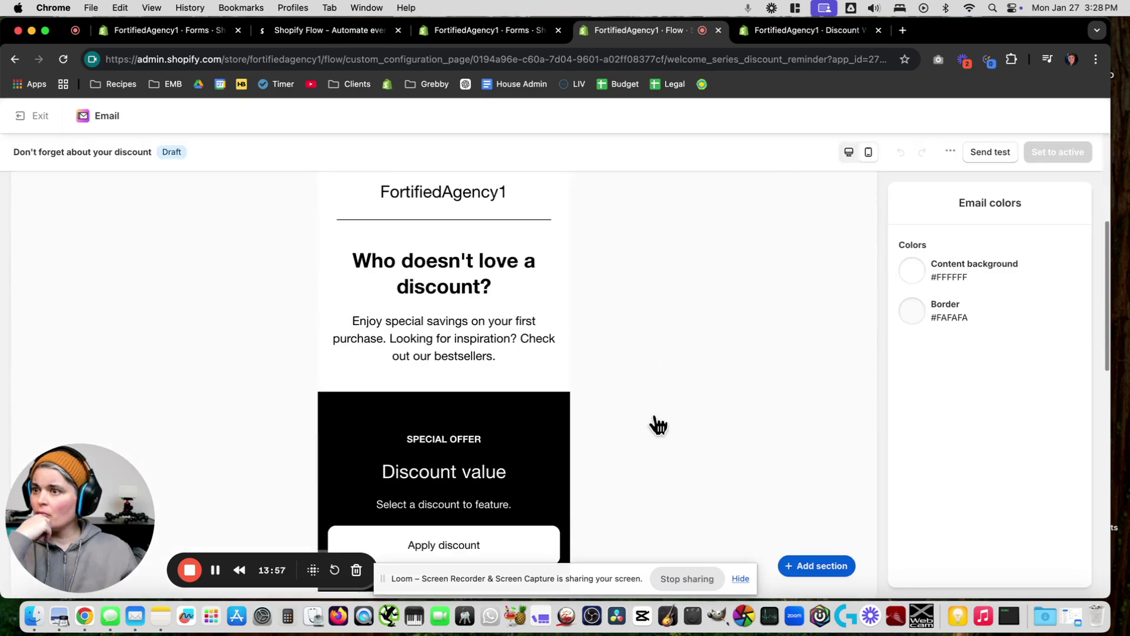
{"action": "scroll", "coordinate": [658, 424], "scroll_direction": "down", "scroll_amount": 4}
{"action": "left_click", "coordinate": [509, 250]}
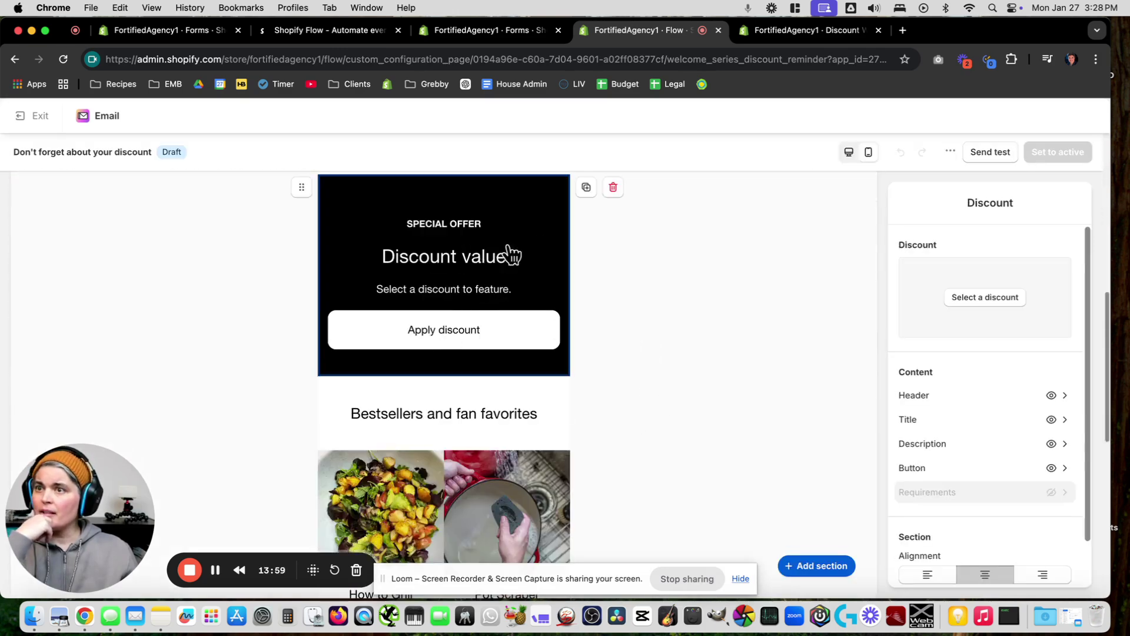
{"action": "left_click", "coordinate": [989, 299]}
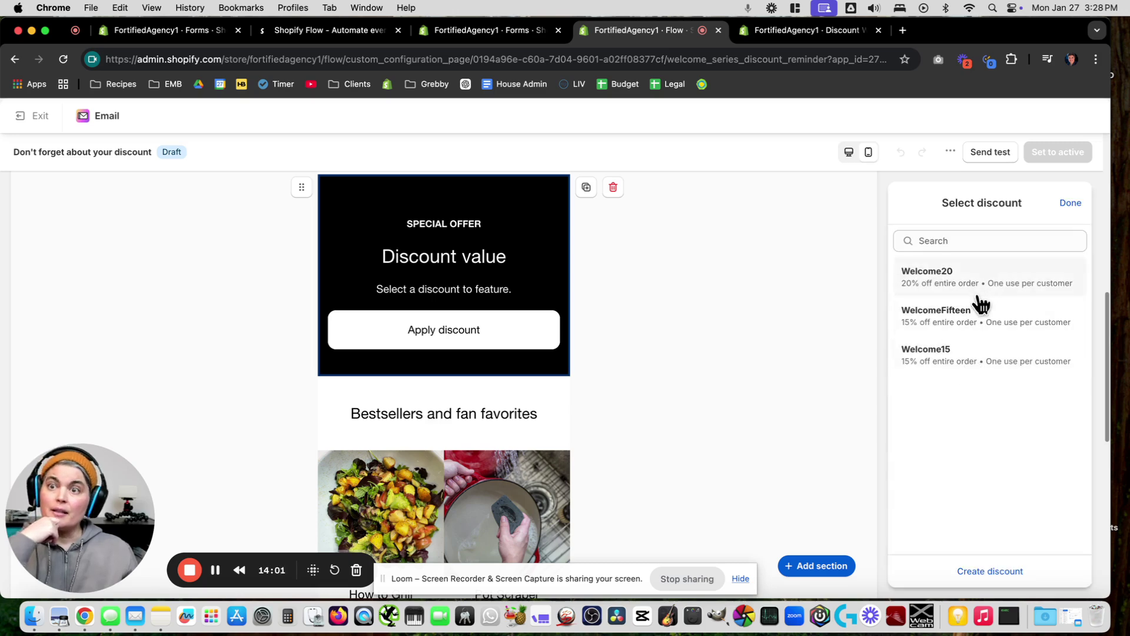
{"action": "left_click", "coordinate": [980, 299]}
{"action": "left_click", "coordinate": [677, 423]}
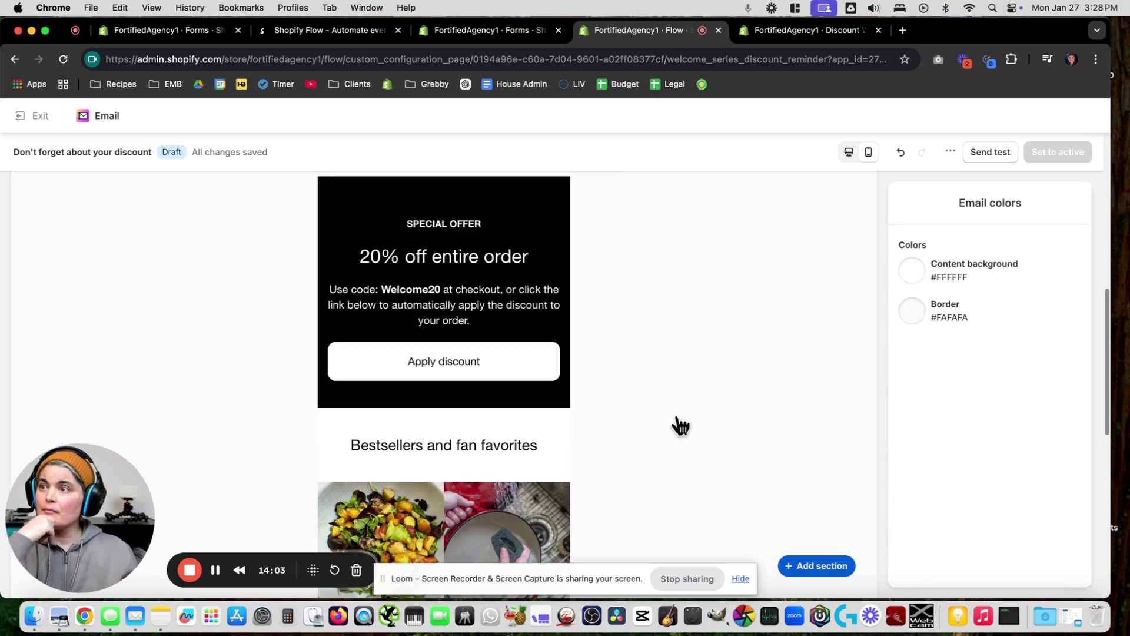
Review the discount reminder email's product section, footer and header, and exit to the workflow leaving the email in draft state
{"action": "scroll", "coordinate": [646, 412], "scroll_direction": "down", "scroll_amount": 3}
{"action": "left_click", "coordinate": [500, 370]}
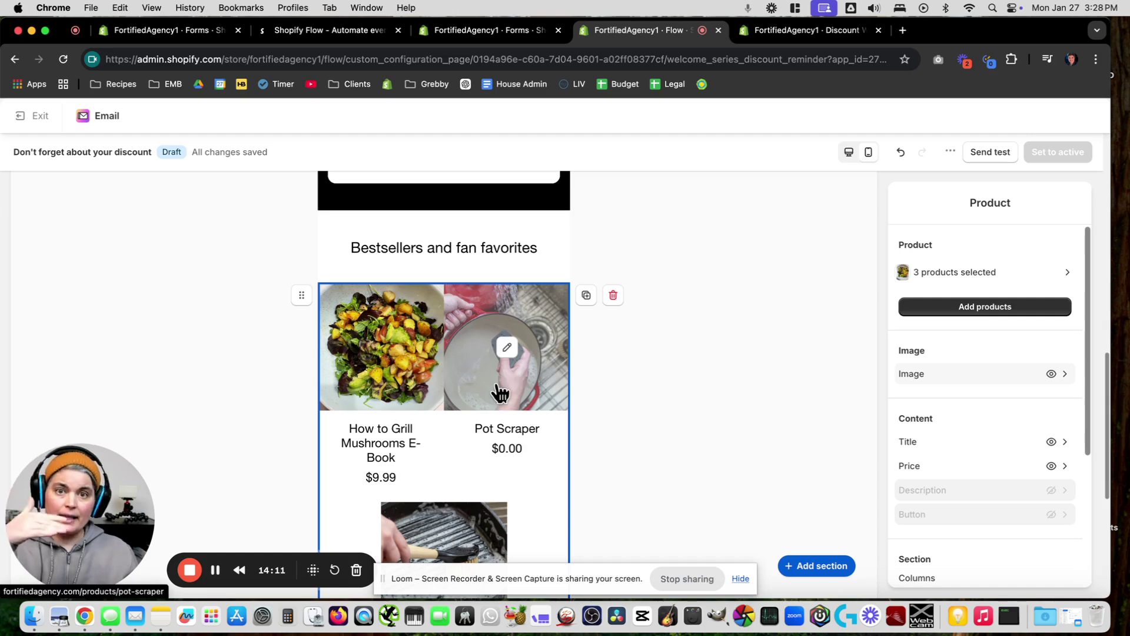
{"action": "scroll", "coordinate": [638, 469], "scroll_direction": "down", "scroll_amount": 5}
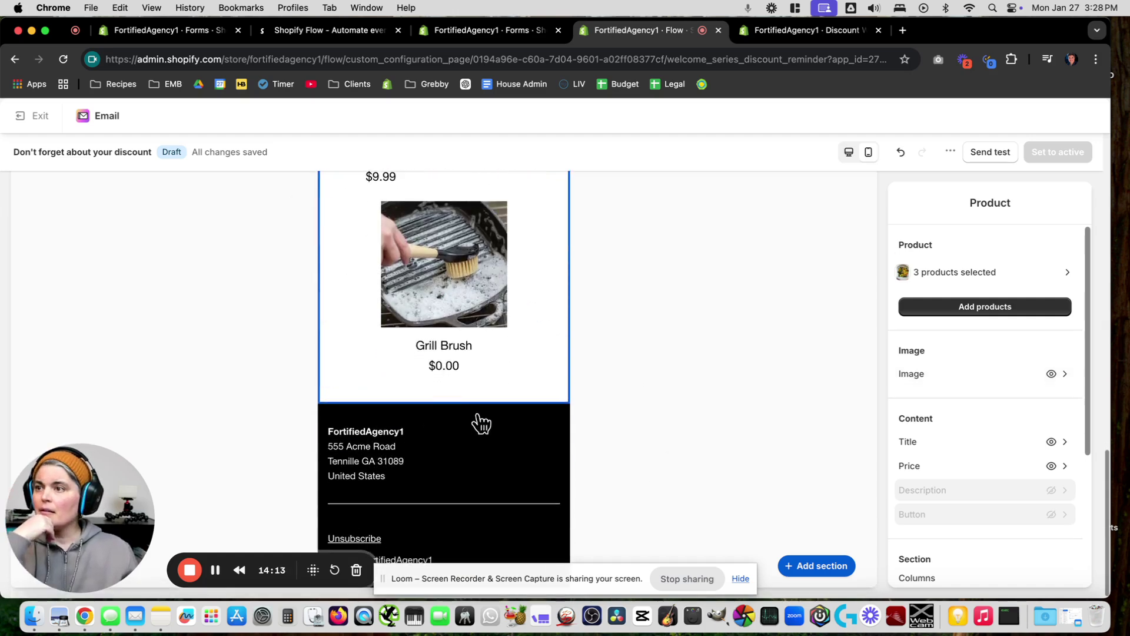
{"action": "scroll", "coordinate": [492, 447], "scroll_direction": "up", "scroll_amount": 10}
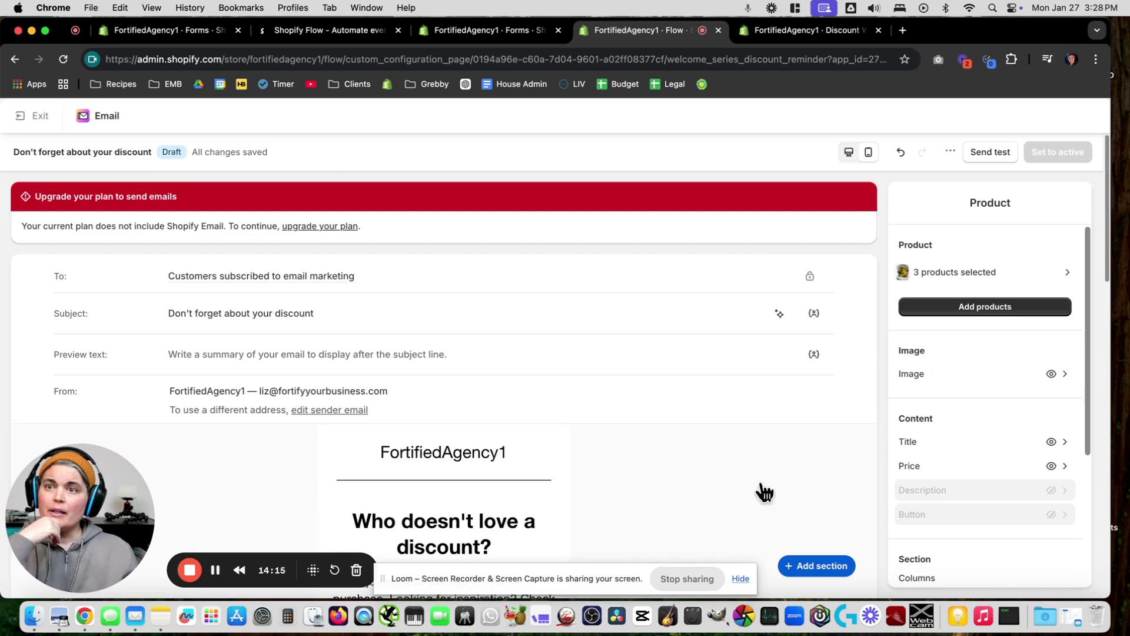
{"action": "left_click", "coordinate": [746, 492]}
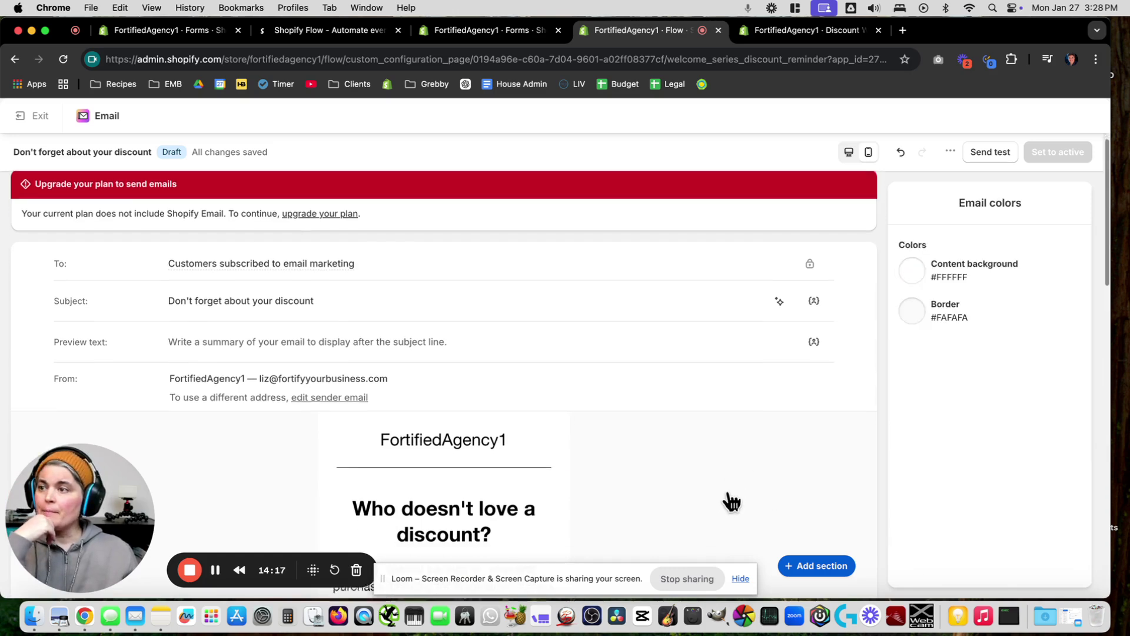
{"action": "scroll", "coordinate": [736, 497], "scroll_direction": "down", "scroll_amount": 5}
{"action": "scroll", "coordinate": [724, 496], "scroll_direction": "up", "scroll_amount": 5}
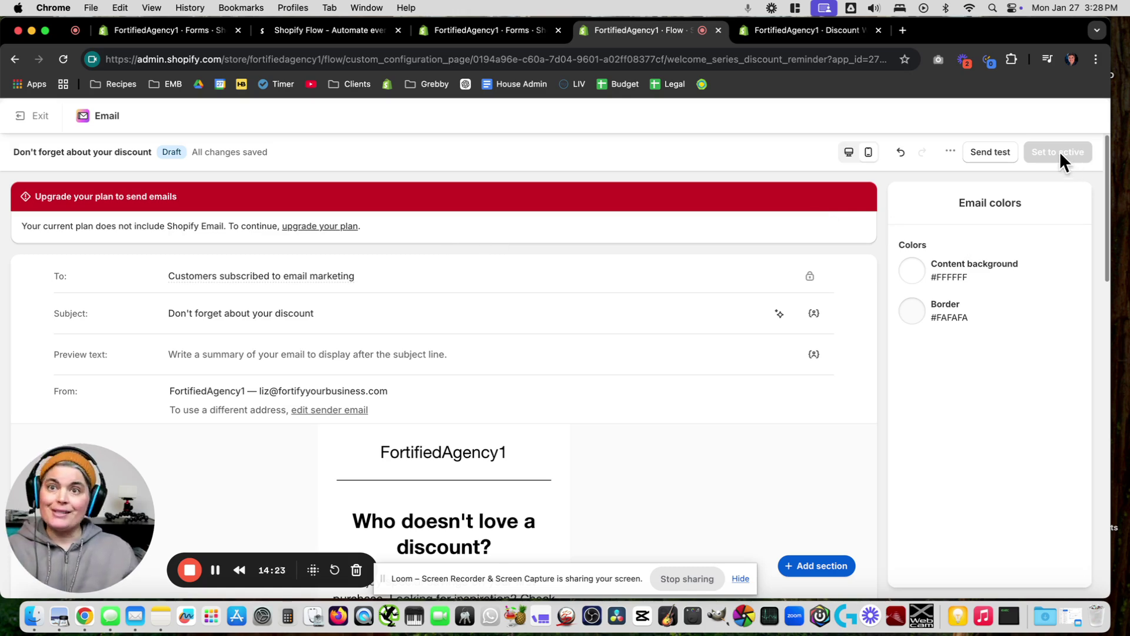
{"action": "left_click", "coordinate": [38, 122]}
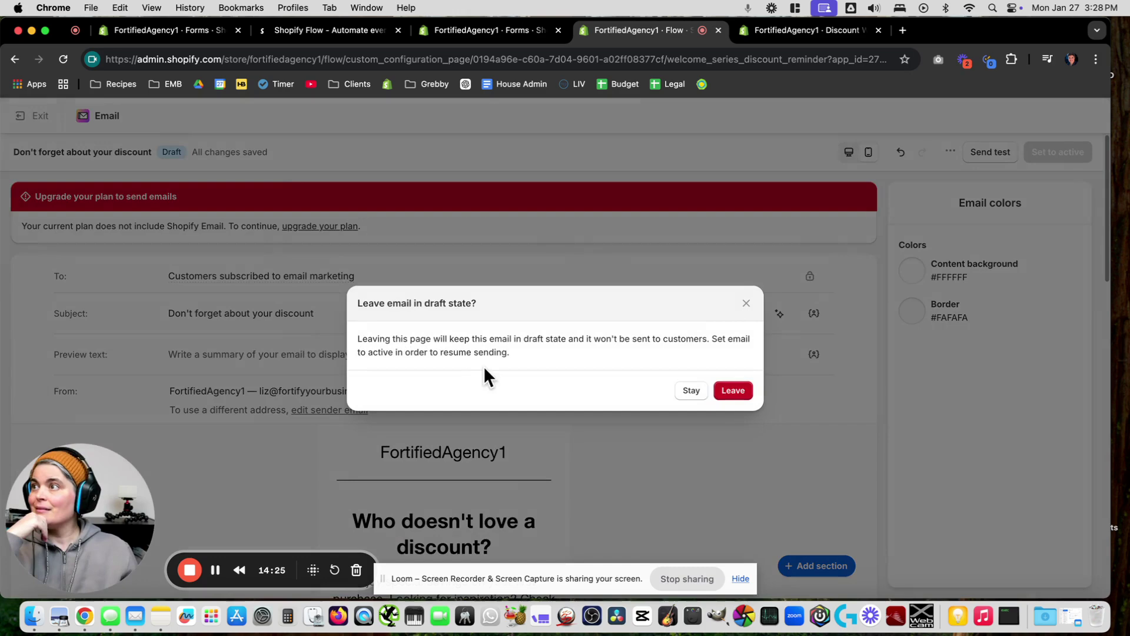
{"action": "left_click", "coordinate": [743, 390]}
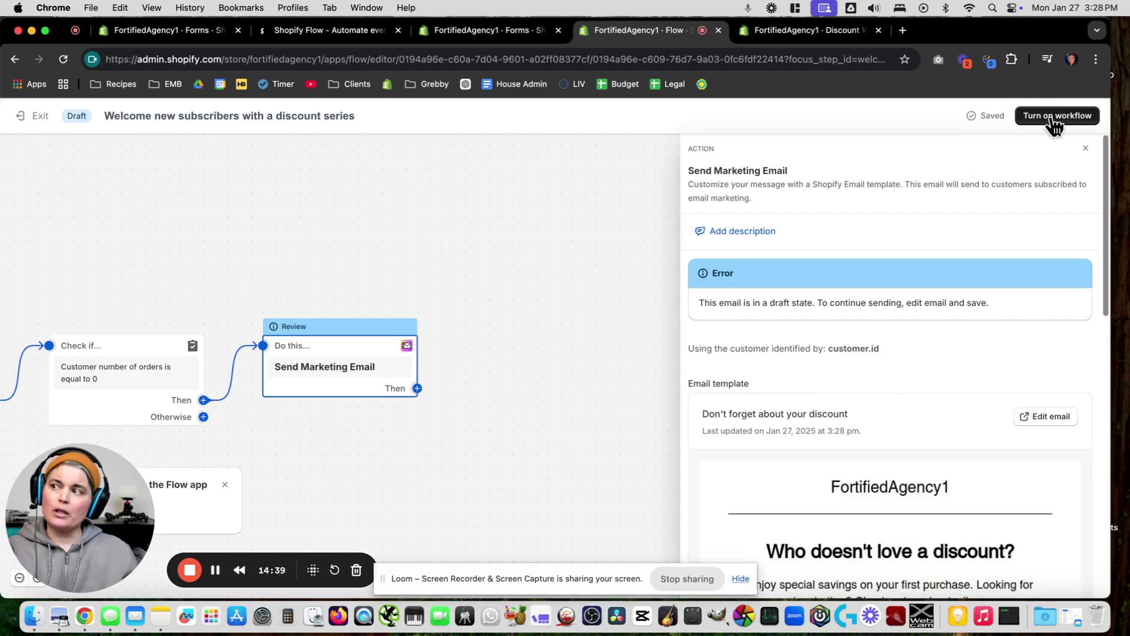
Look over the workflow's steps from its start trigger onward and try to turn on the "Welcome new subscribers with a discount series" workflow
{"action": "left_click_drag", "start_coordinate": [512, 452], "coordinate": [378, 480]}
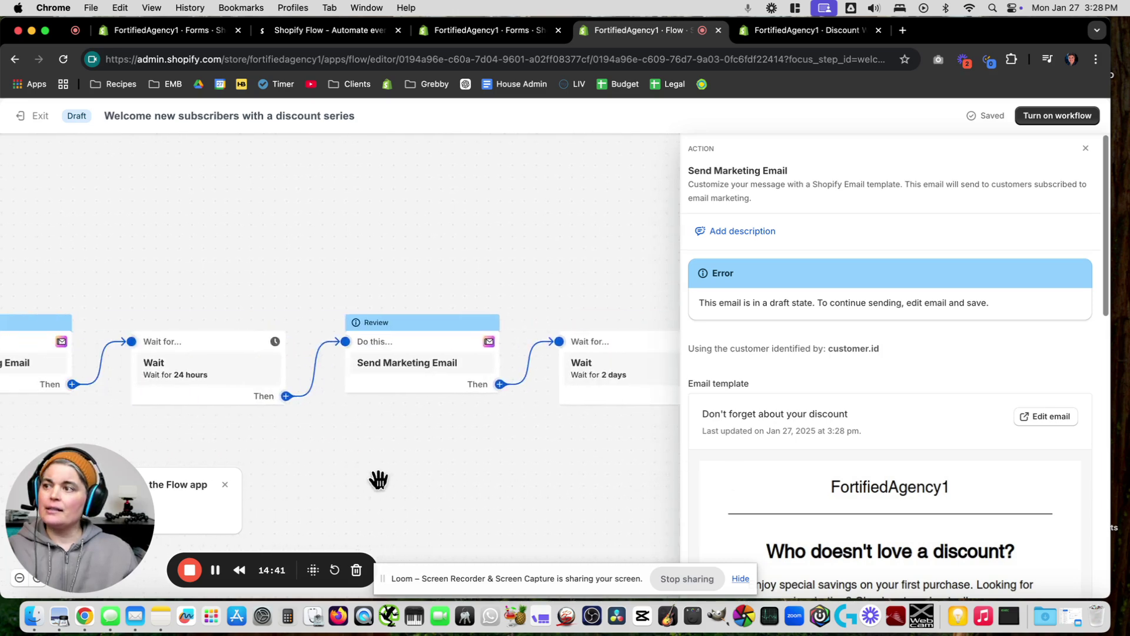
{"action": "scroll", "coordinate": [391, 475], "scroll_direction": "right", "scroll_amount": 5}
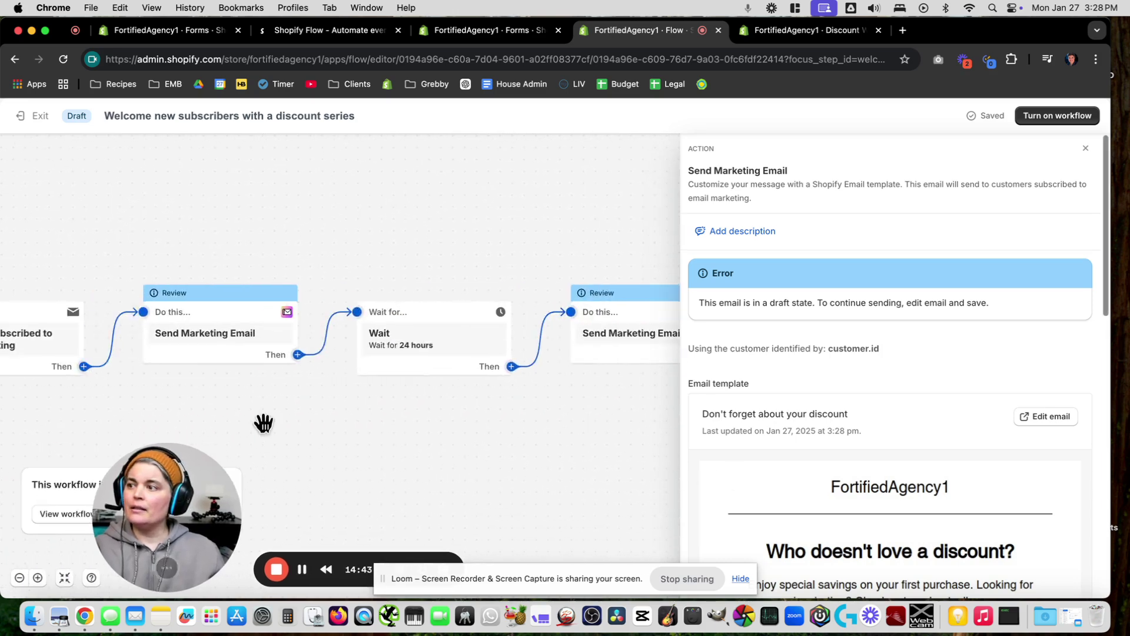
{"action": "left_click_drag", "start_coordinate": [262, 421], "coordinate": [610, 437]}
{"action": "mouse_move", "coordinate": [274, 321]}
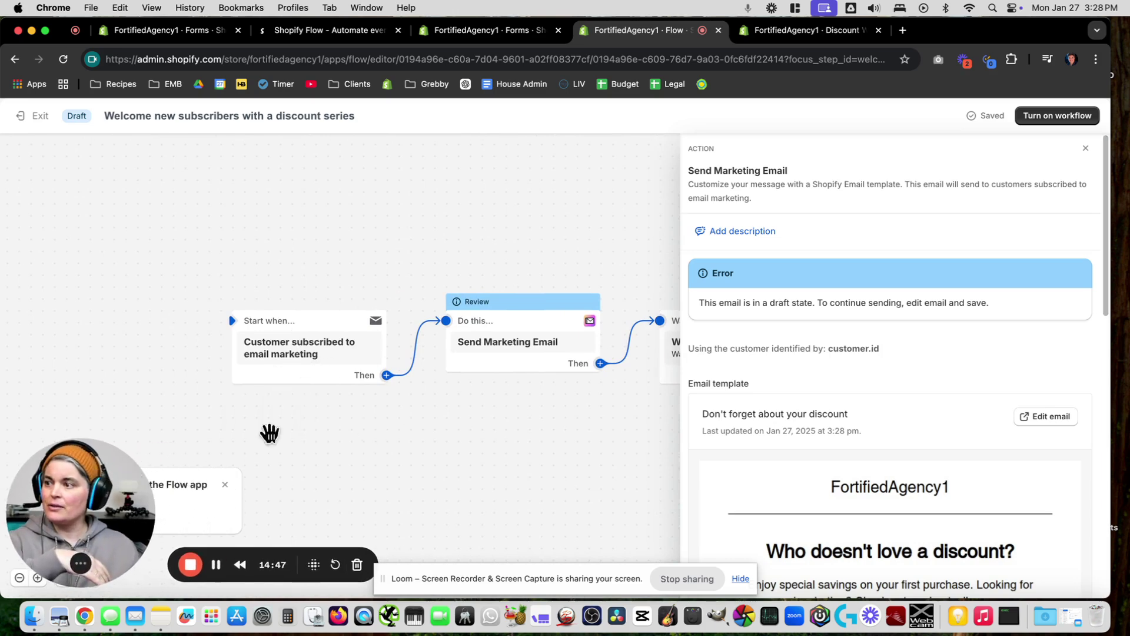
{"action": "scroll", "coordinate": [273, 434], "scroll_direction": "right", "scroll_amount": 10}
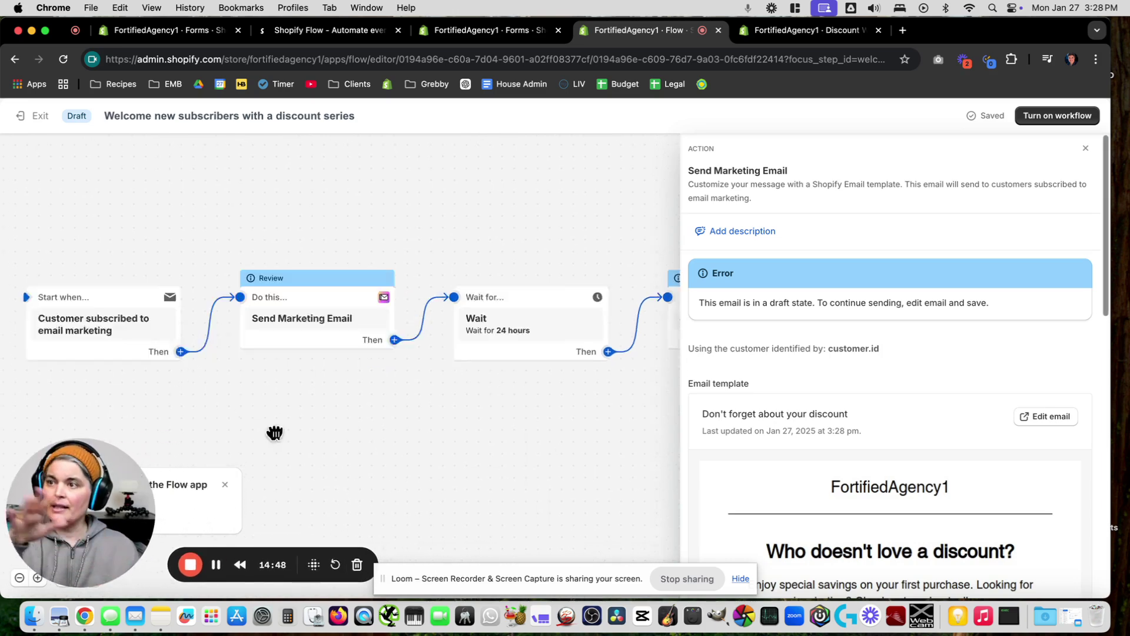
{"action": "left_click", "coordinate": [1083, 116]}
{"action": "left_click", "coordinate": [740, 383]}
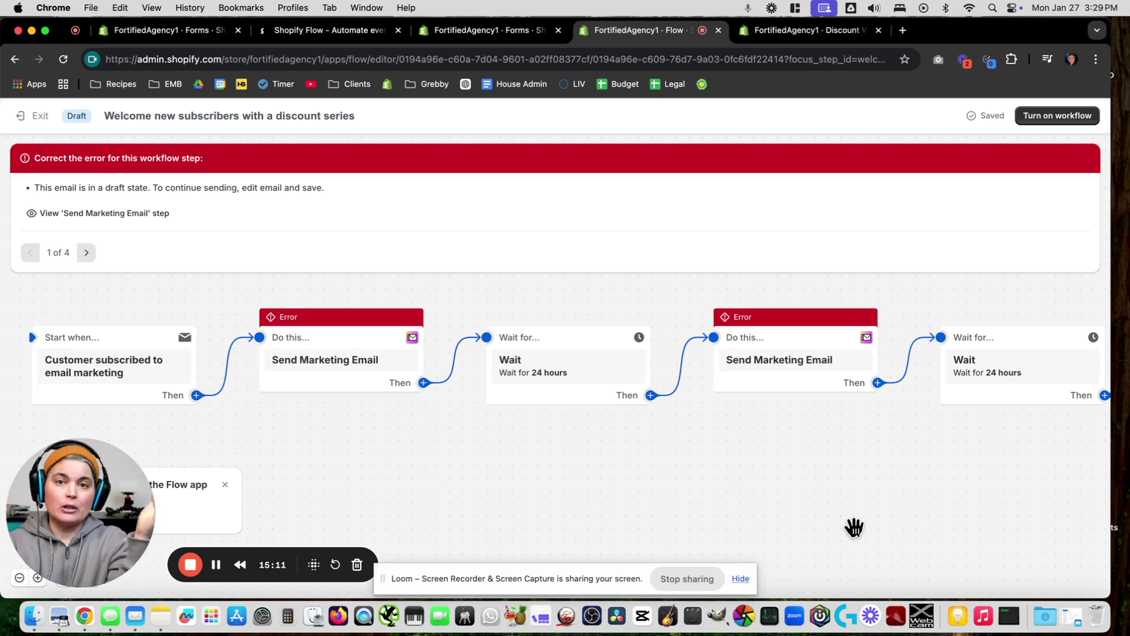
{"action": "left_click", "coordinate": [739, 449]}
Exit the workflow and open the online store's current theme "Adding New Banner - EB" for customization
{"action": "left_click", "coordinate": [41, 117]}
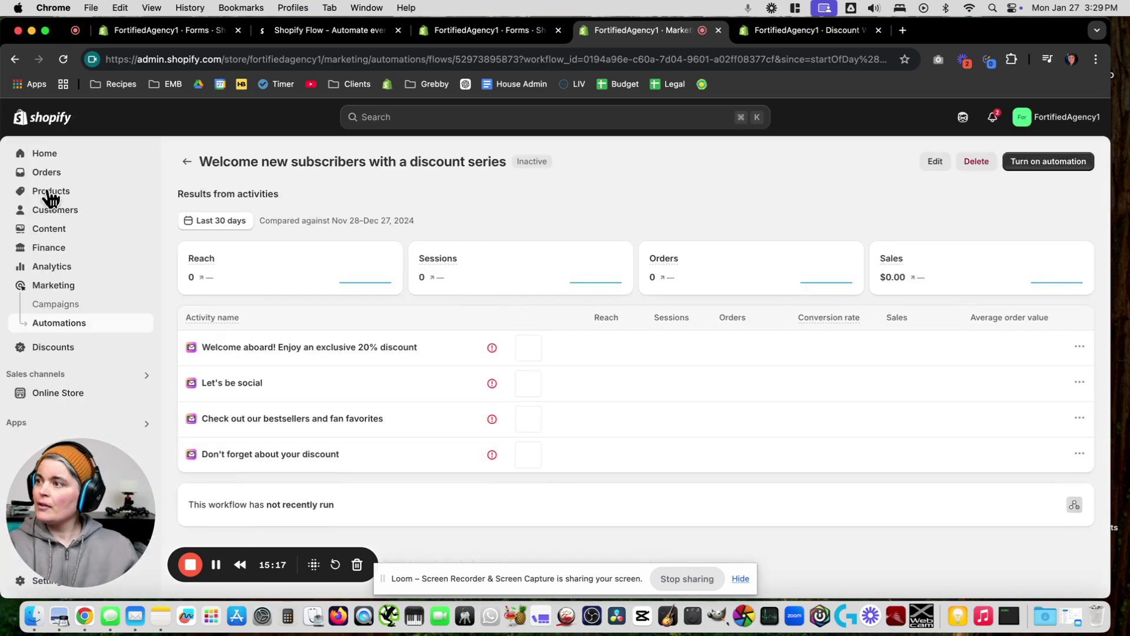
{"action": "left_click", "coordinate": [42, 395]}
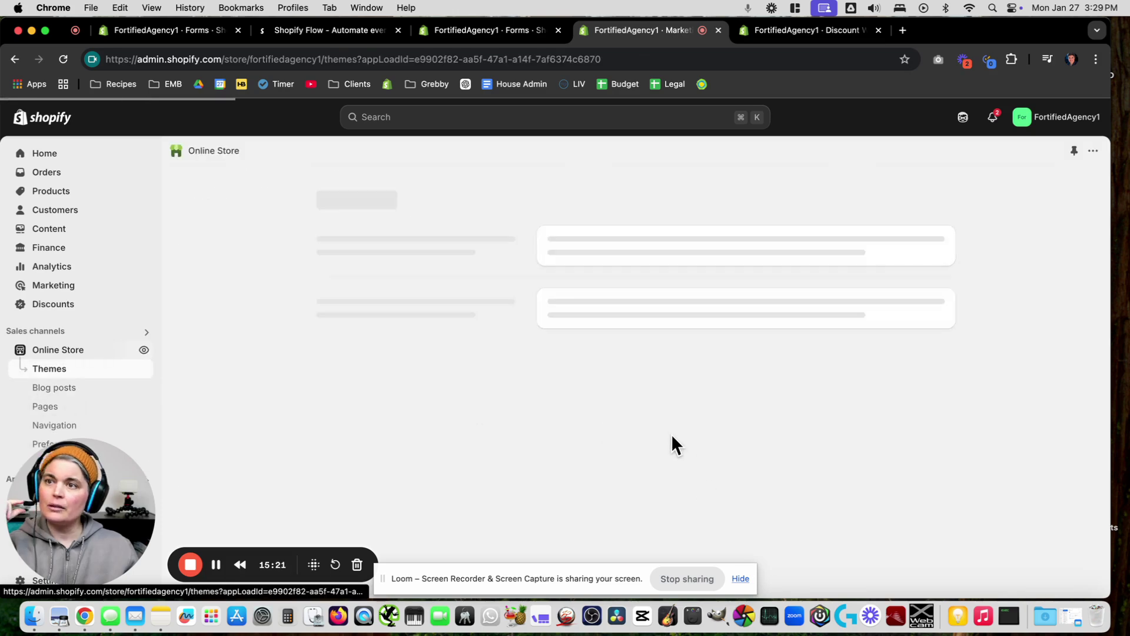
{"action": "scroll", "coordinate": [814, 280], "scroll_direction": "down", "scroll_amount": 1}
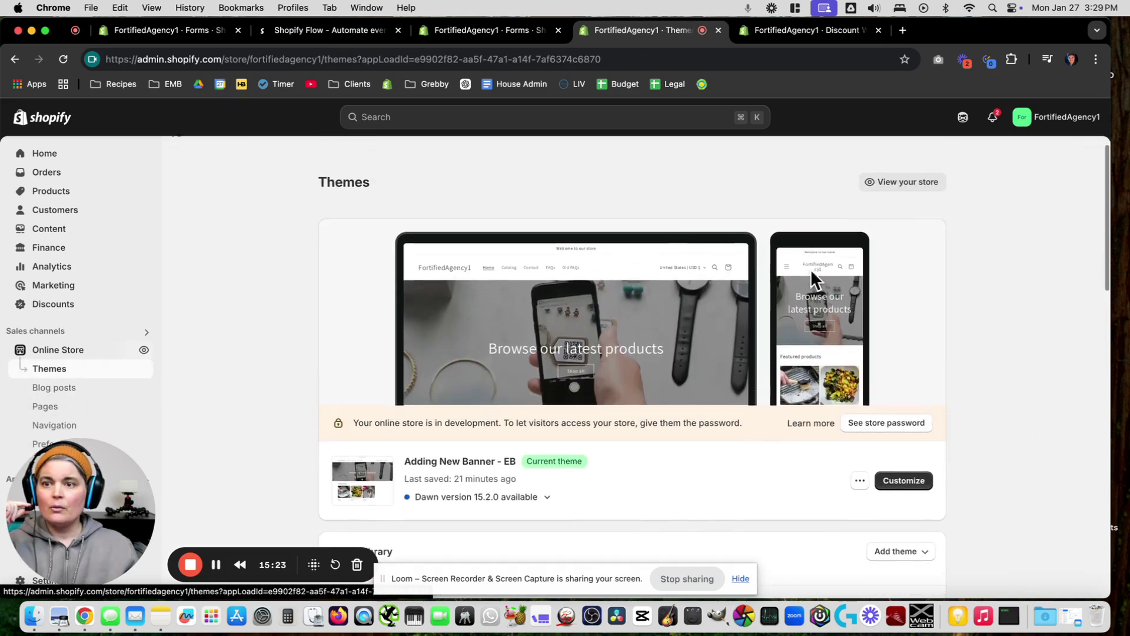
{"action": "left_click", "coordinate": [903, 480]}
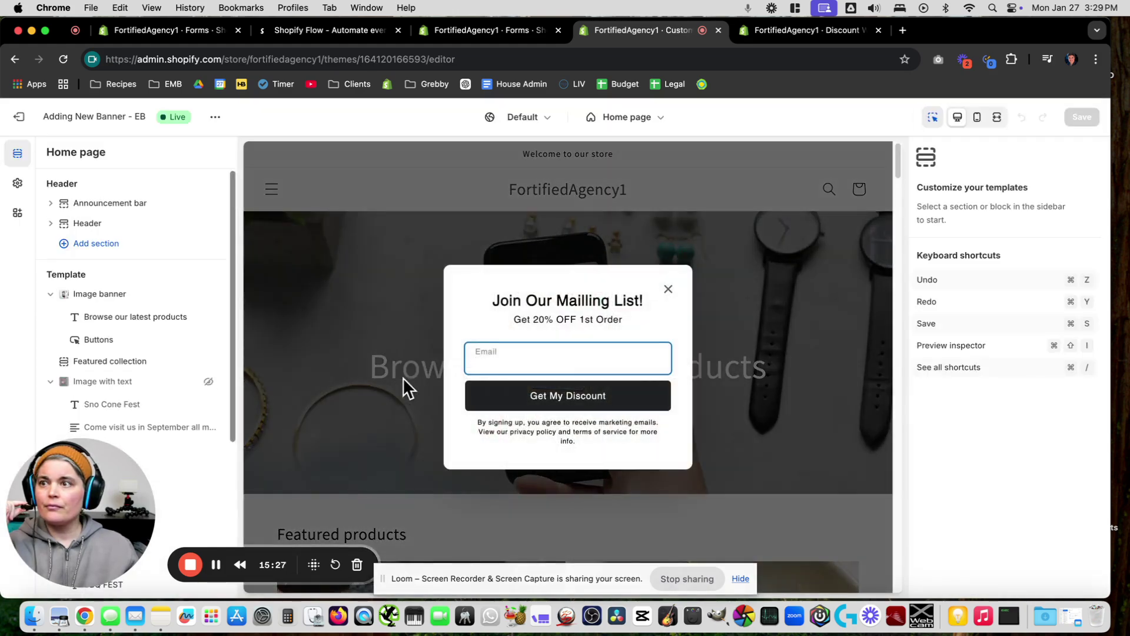
Dismiss the popup in the theme preview and switch the Forms app embed off and back on
{"action": "left_click", "coordinate": [669, 290]}
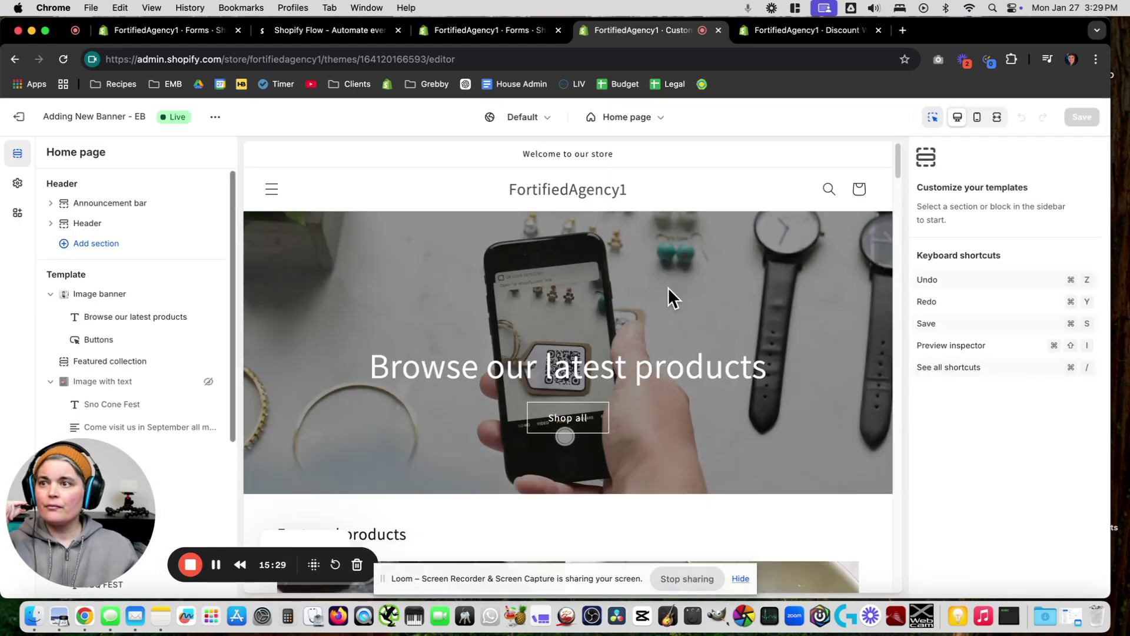
{"action": "left_click", "coordinate": [19, 214]}
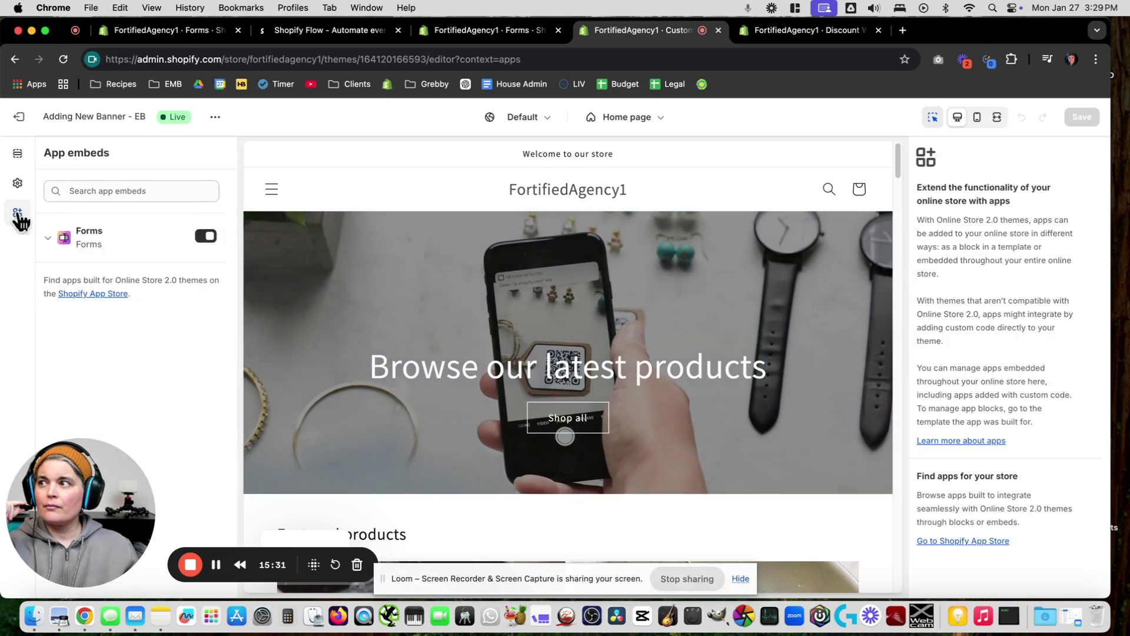
{"action": "left_click", "coordinate": [207, 236]}
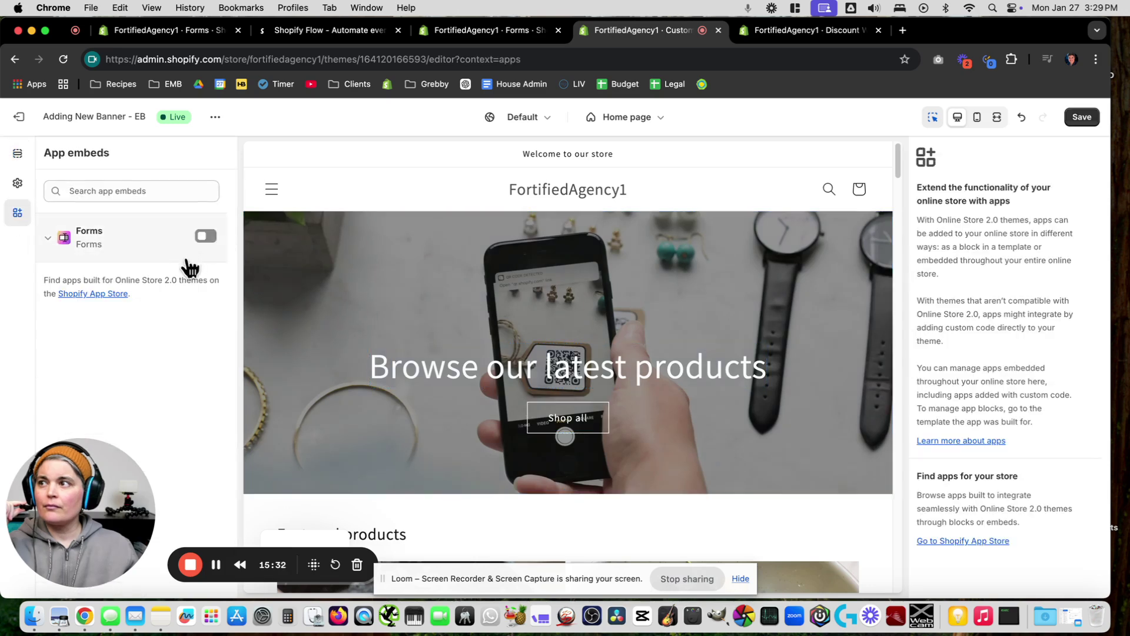
{"action": "left_click", "coordinate": [215, 239]}
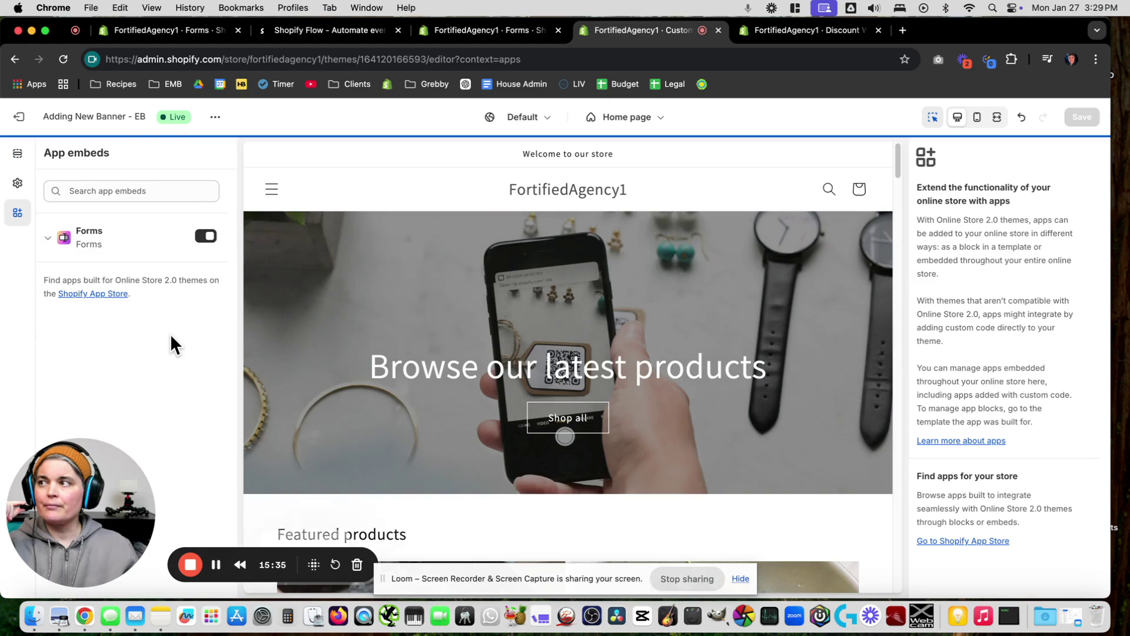
Browse the home page preview until the mailing list popup shows, check its discount offer, and dismiss it
{"action": "scroll", "coordinate": [773, 443], "scroll_direction": "down", "scroll_amount": 3}
{"action": "scroll", "coordinate": [773, 442], "scroll_direction": "down", "scroll_amount": 5}
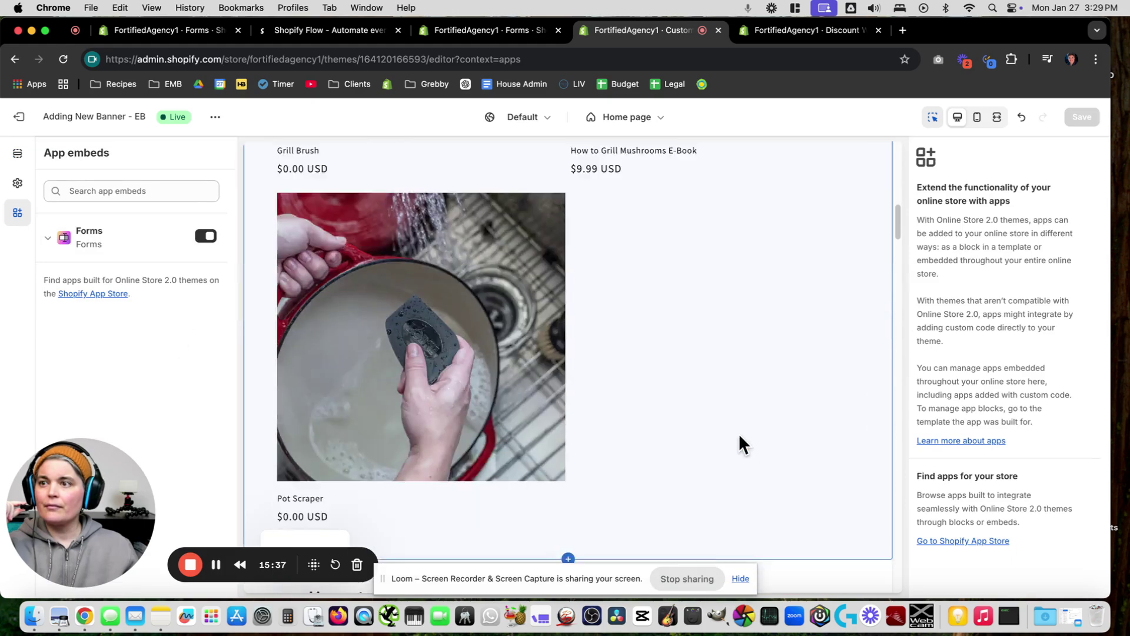
{"action": "scroll", "coordinate": [738, 432], "scroll_direction": "up", "scroll_amount": 10}
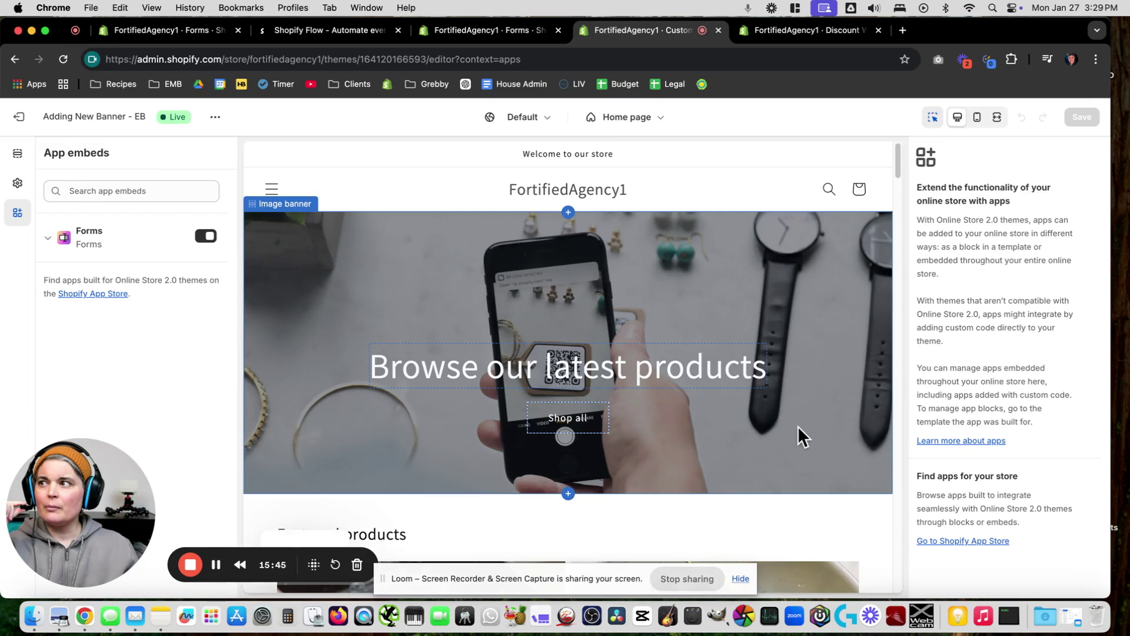
{"action": "scroll", "coordinate": [799, 426], "scroll_direction": "down", "scroll_amount": 4}
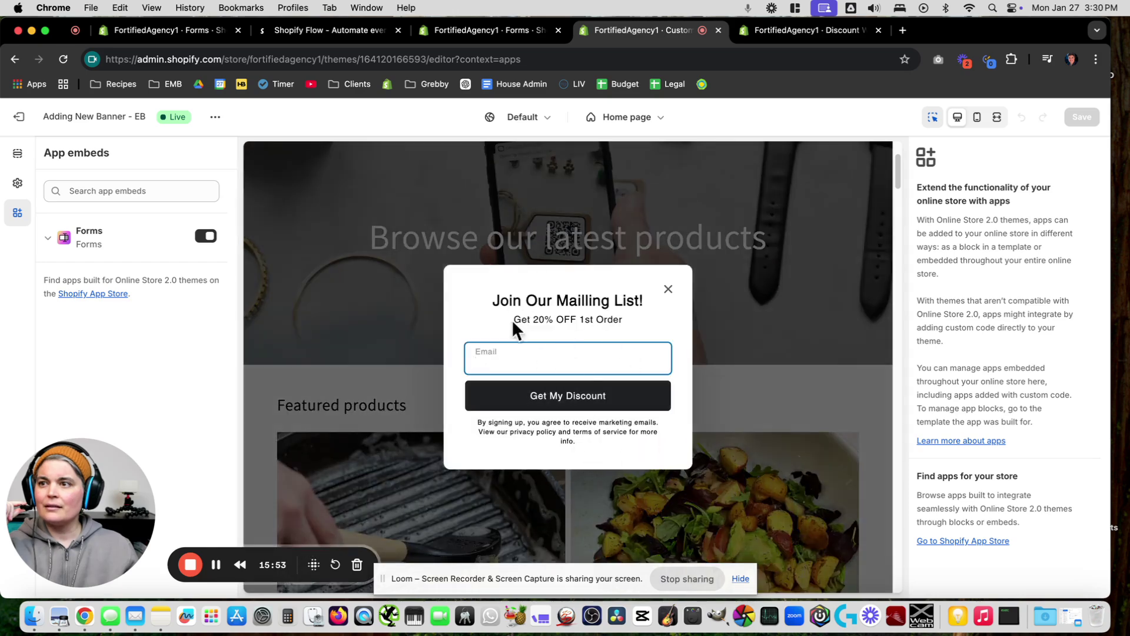
{"action": "left_click", "coordinate": [669, 290]}
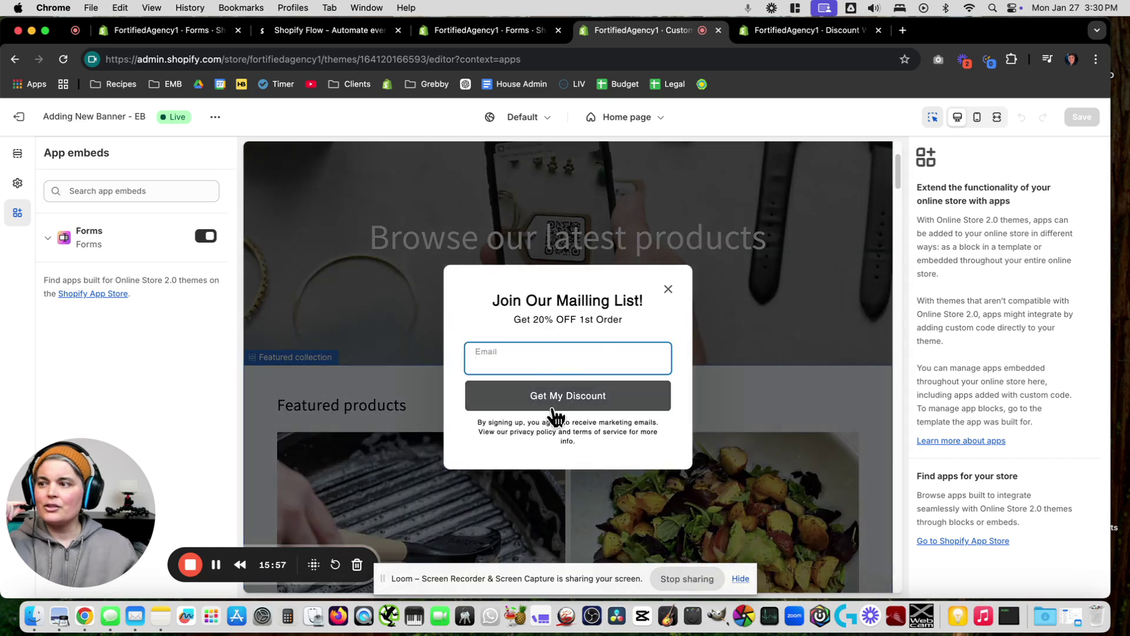
{"action": "left_click", "coordinate": [670, 288]}
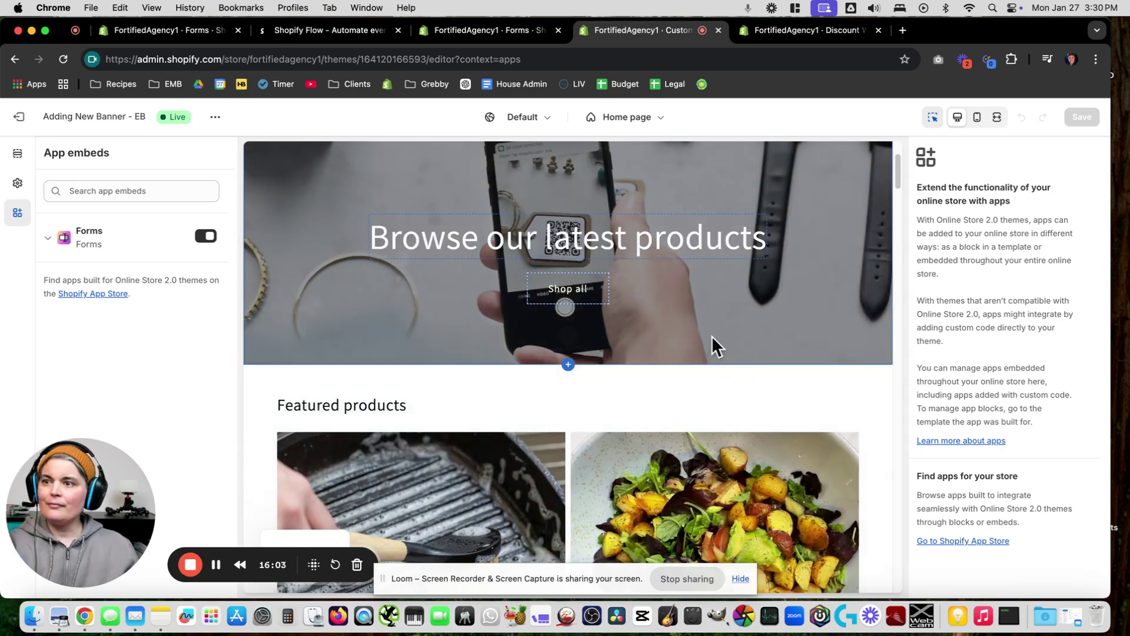
Select the Featured collection section and look through the home page preview down to Collections and back to its banner
{"action": "scroll", "coordinate": [613, 468], "scroll_direction": "up", "scroll_amount": 3}
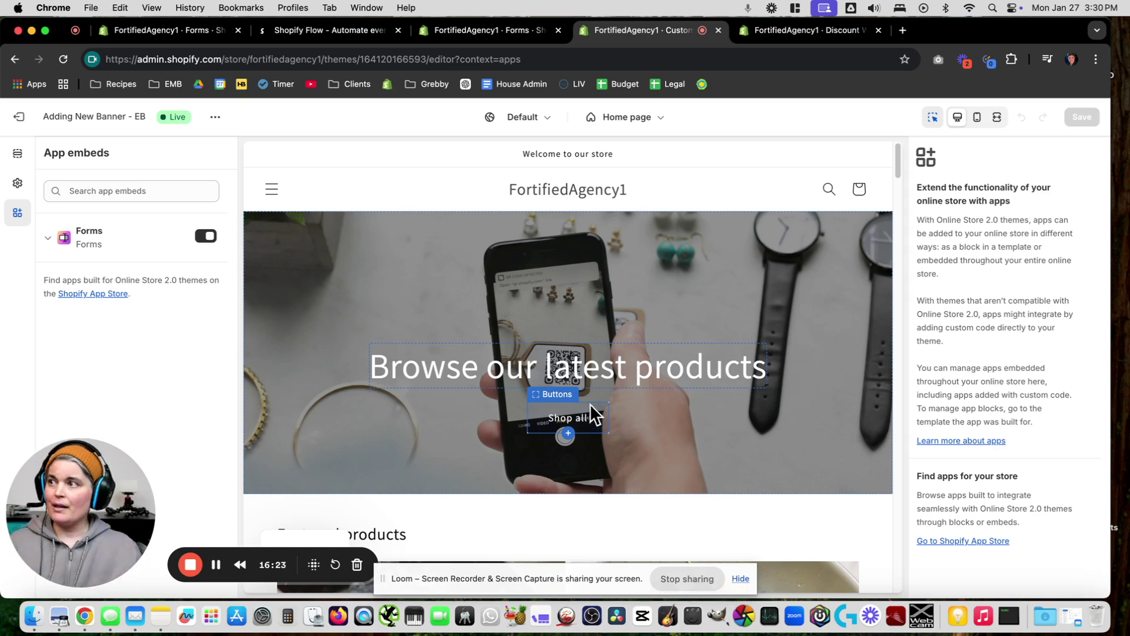
{"action": "left_click", "coordinate": [624, 536]}
{"action": "scroll", "coordinate": [565, 518], "scroll_direction": "down", "scroll_amount": 10}
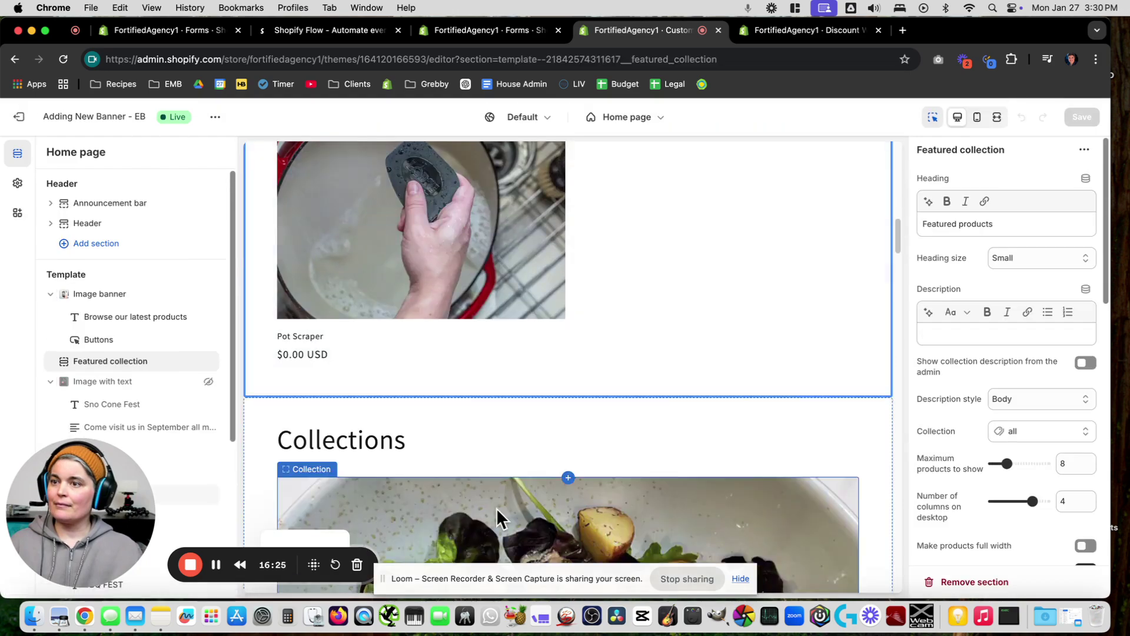
{"action": "scroll", "coordinate": [622, 530], "scroll_direction": "up", "scroll_amount": 10}
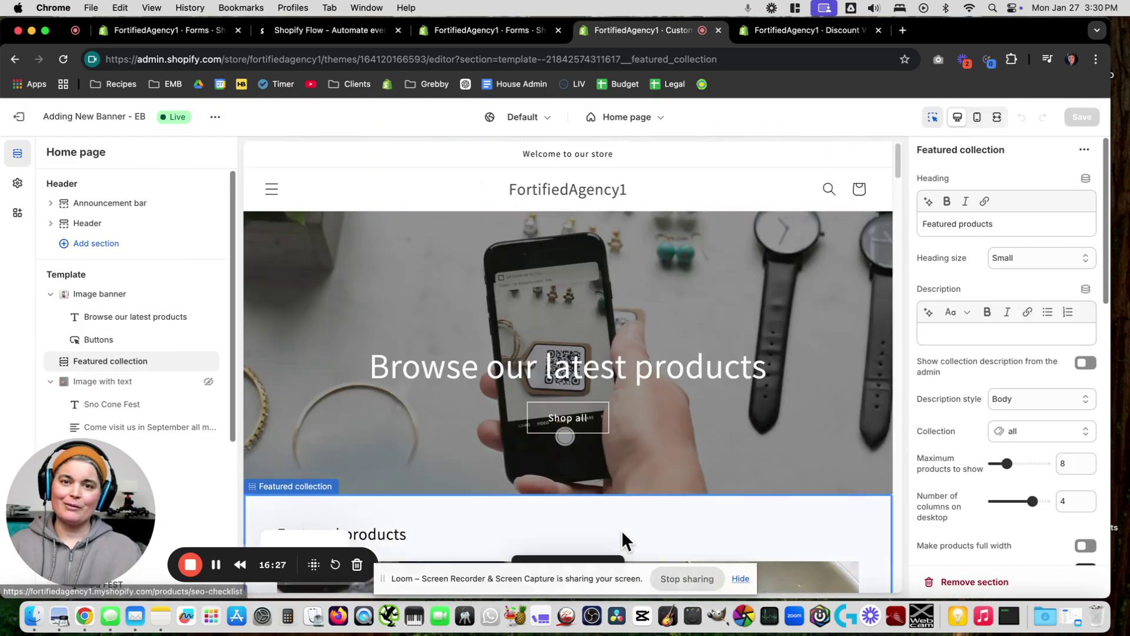